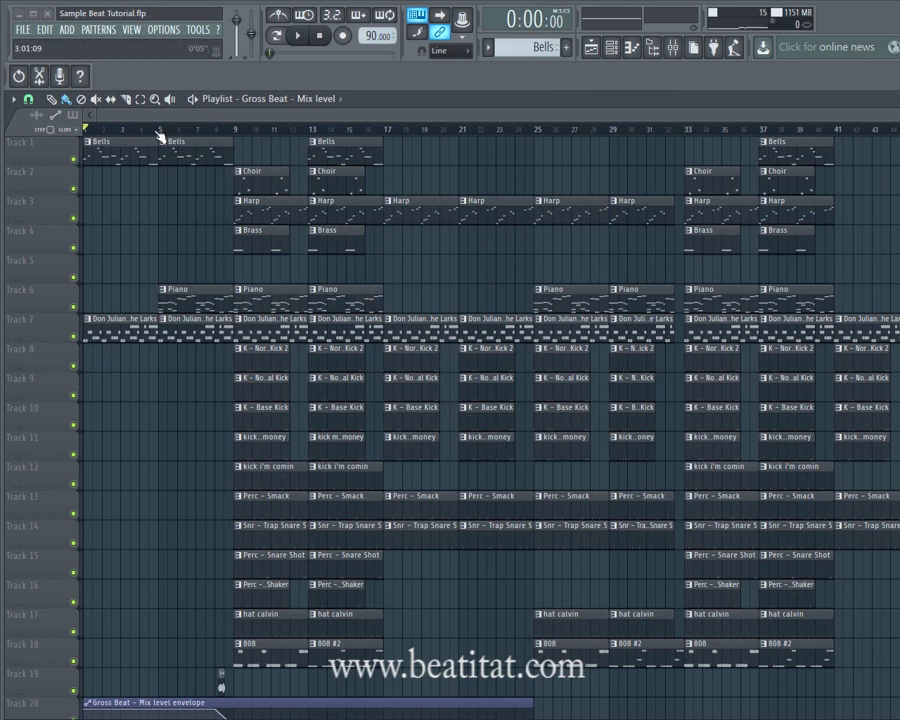
- Look over the full playlist arrangement, from the opening Bells clips to the outro and down to the automation track
scroll(220, 500, "down", 5)
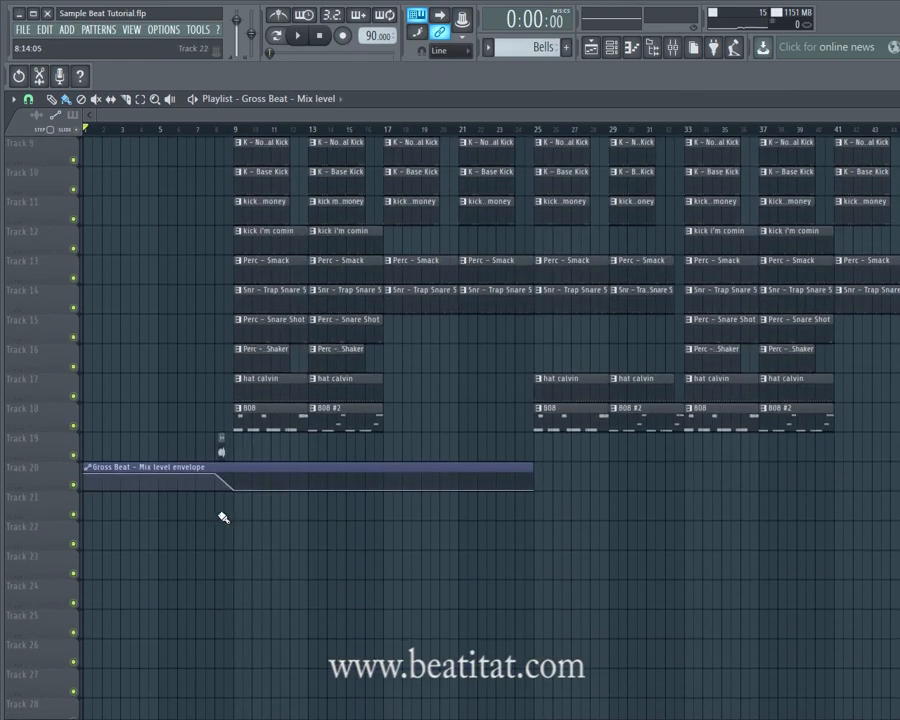
scroll(150, 184, "up", 5)
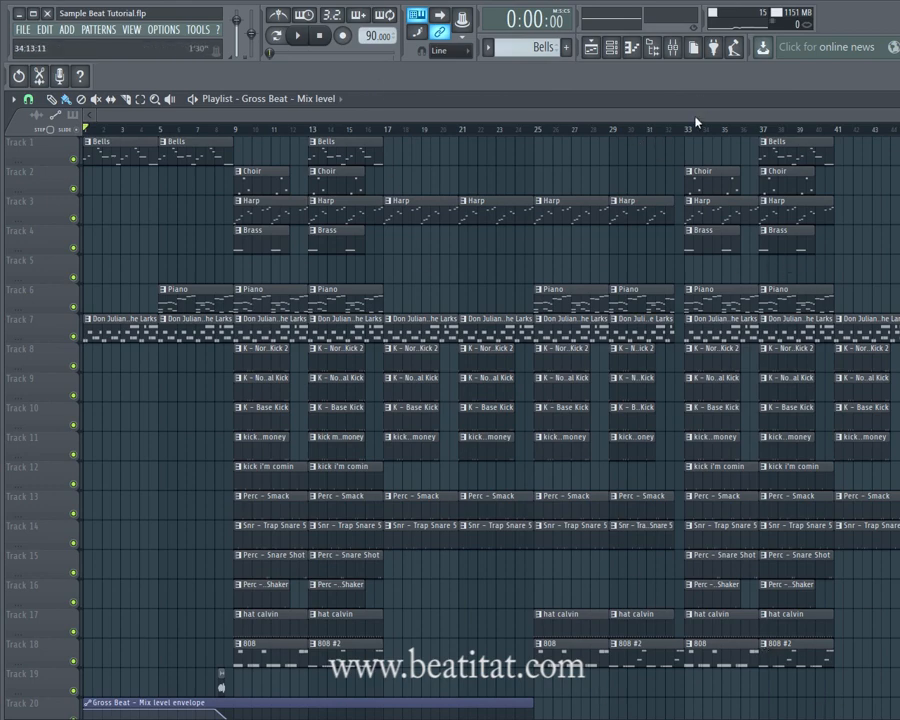
left_click_drag(696, 117, 899, 117)
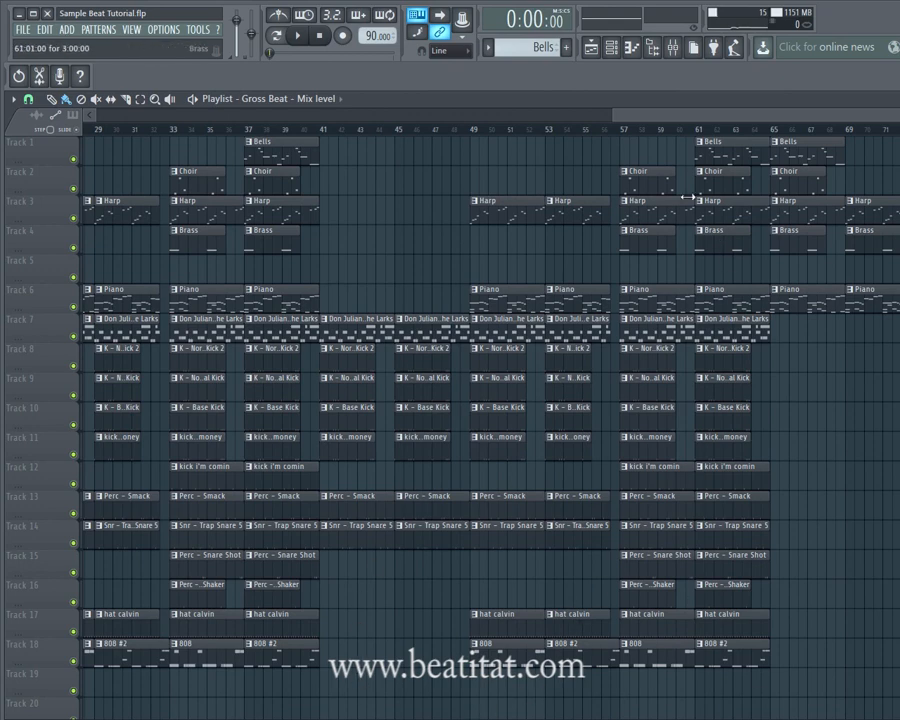
scroll(763, 248, "right", 3)
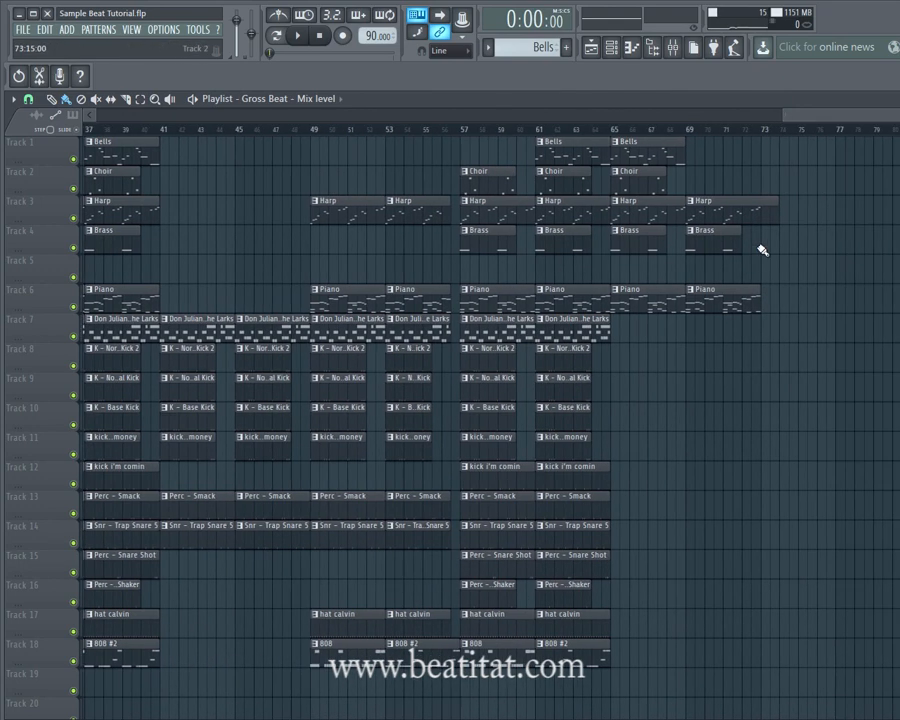
left_click_drag(788, 118, 61, 115)
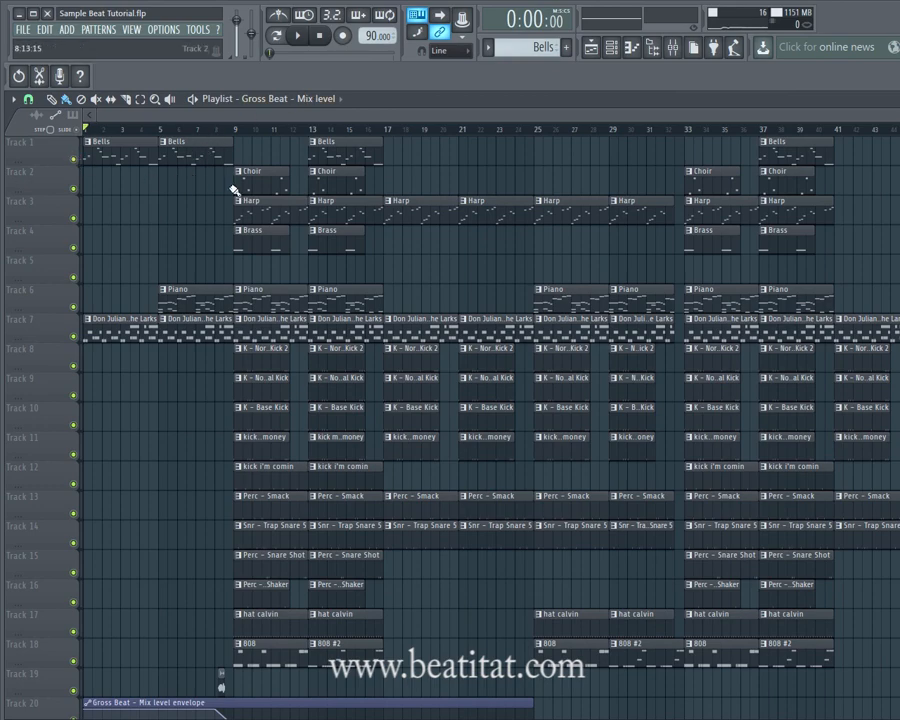
scroll(165, 392, "down", 2)
scroll(140, 376, "up", 2)
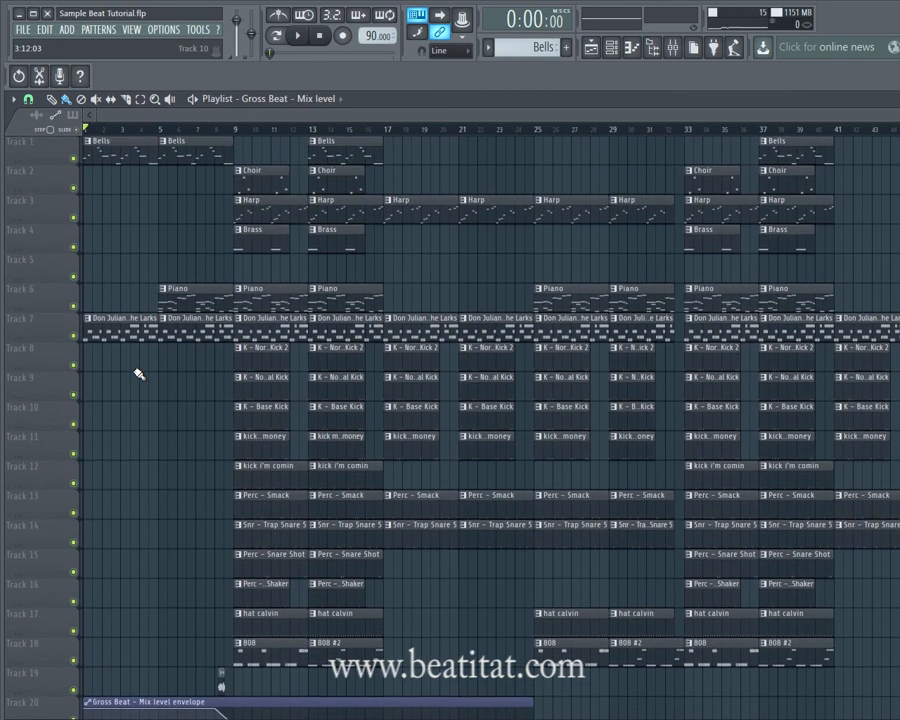
- Inspect the Gross Beat effect on the Master mixer track, close it with the mixer, and return to the arrangement
scroll(138, 380, "down", 2)
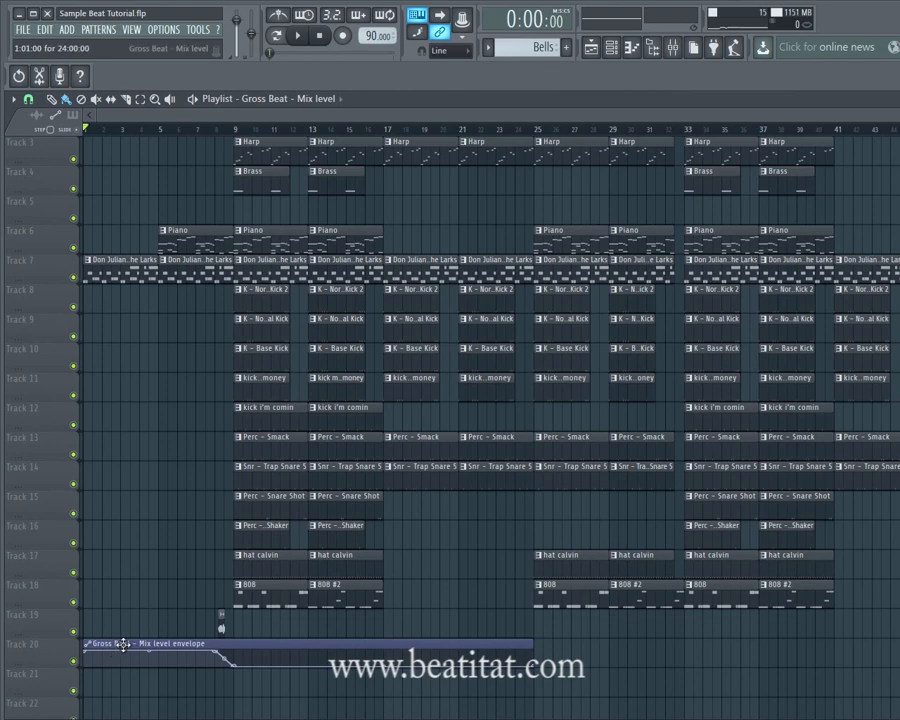
left_click(672, 47)
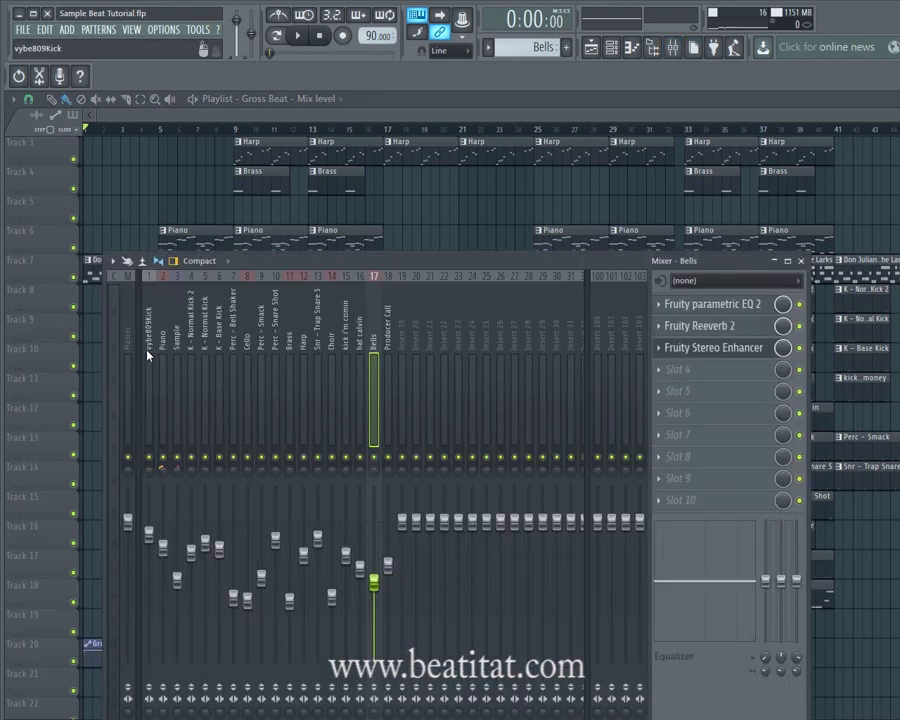
left_click(128, 380)
left_click(718, 305)
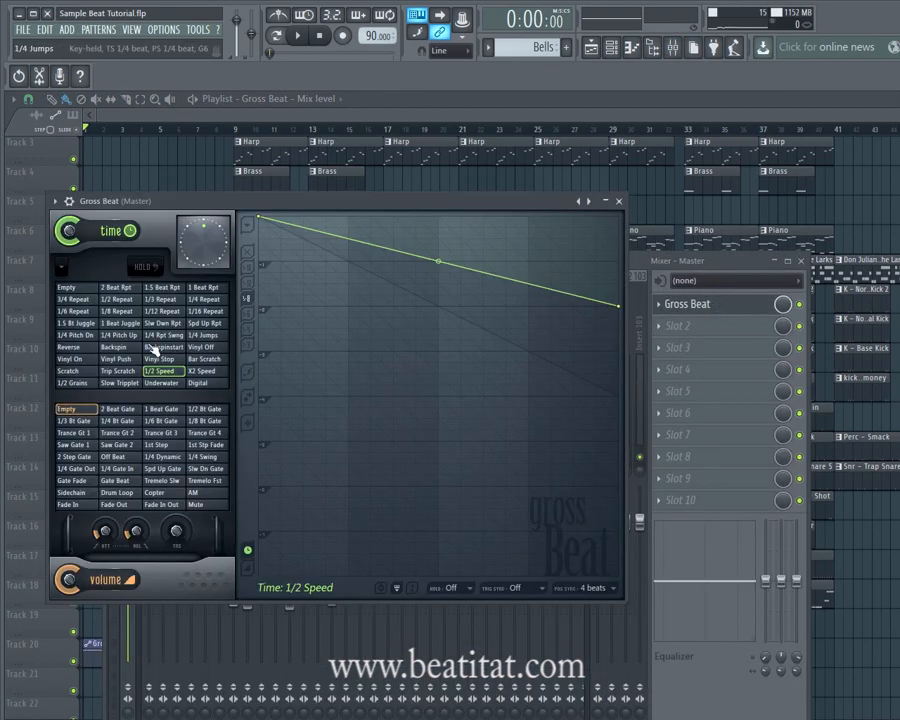
left_click(619, 203)
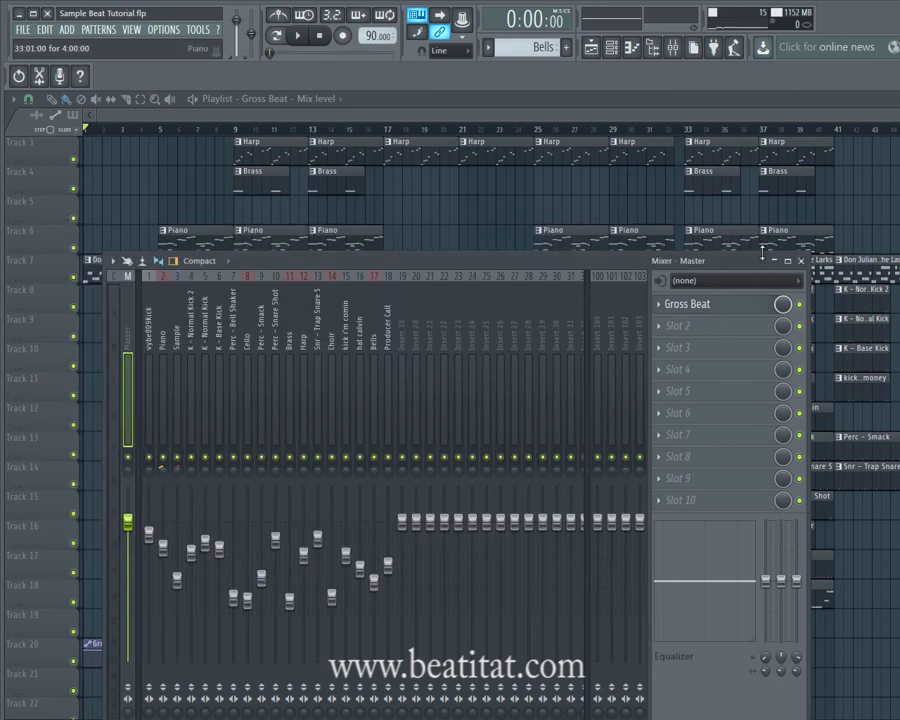
left_click(800, 261)
scroll(300, 210, "up", 2)
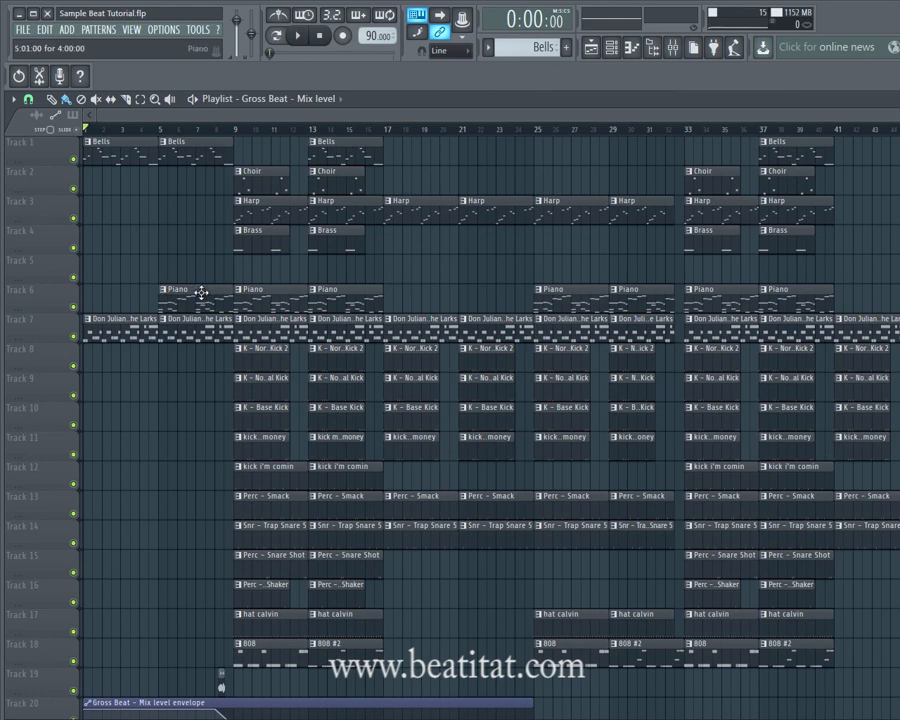
- Open the Don Julian & The Larks pattern in the piano roll and audition the sample slices s1 to s6
double_click(155, 328)
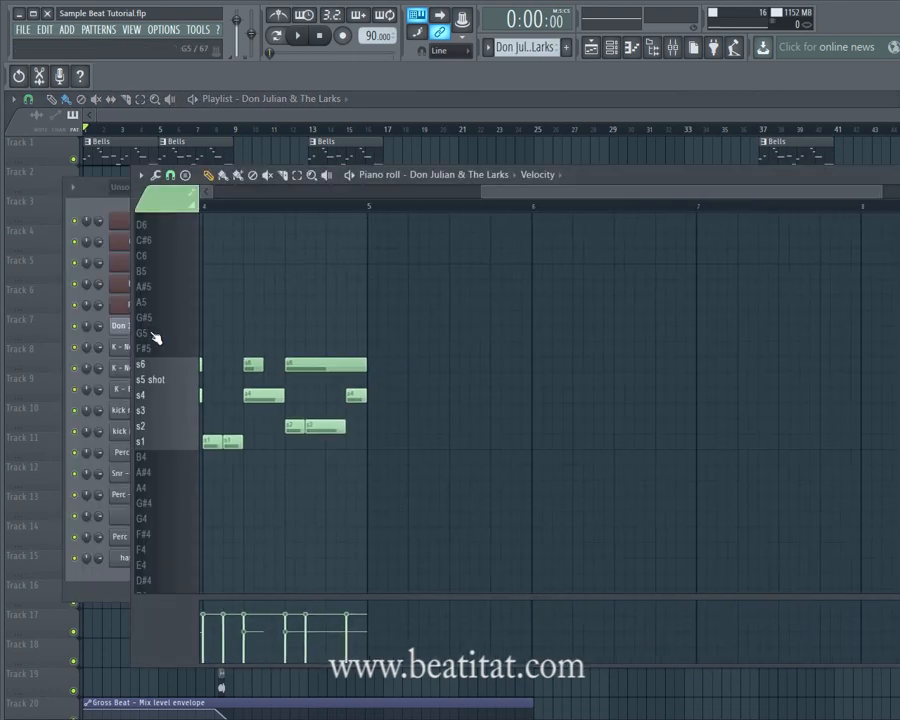
left_click_drag(482, 191, 74, 237)
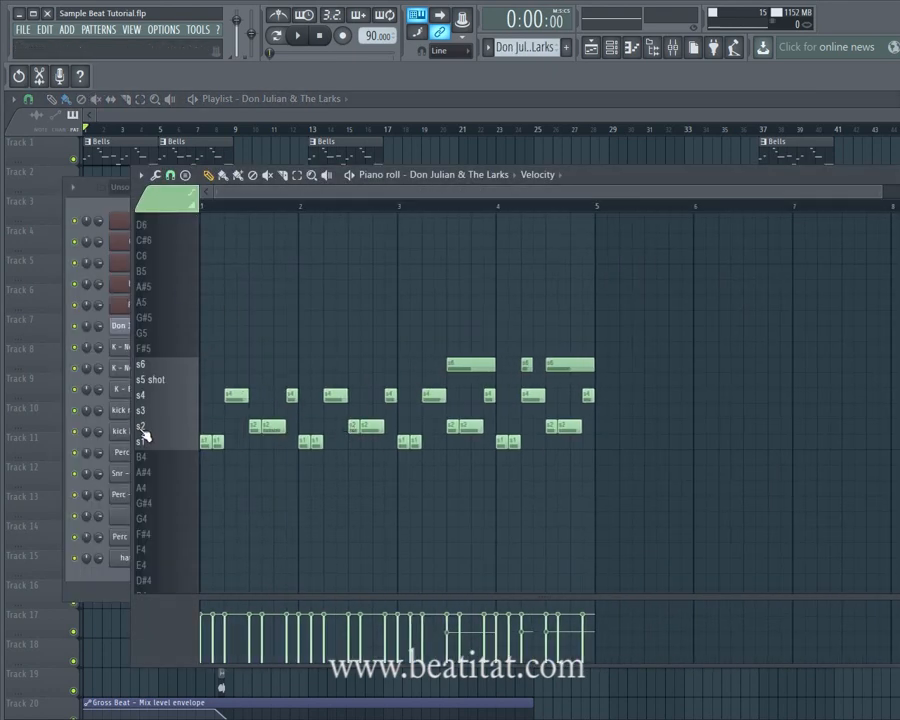
left_click(179, 449)
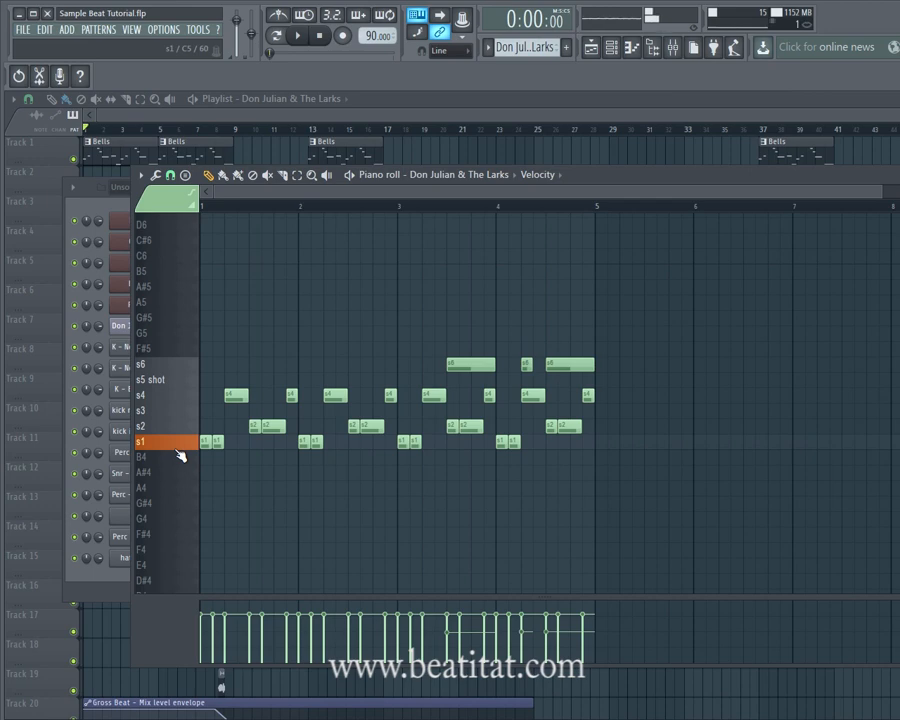
left_click(181, 431)
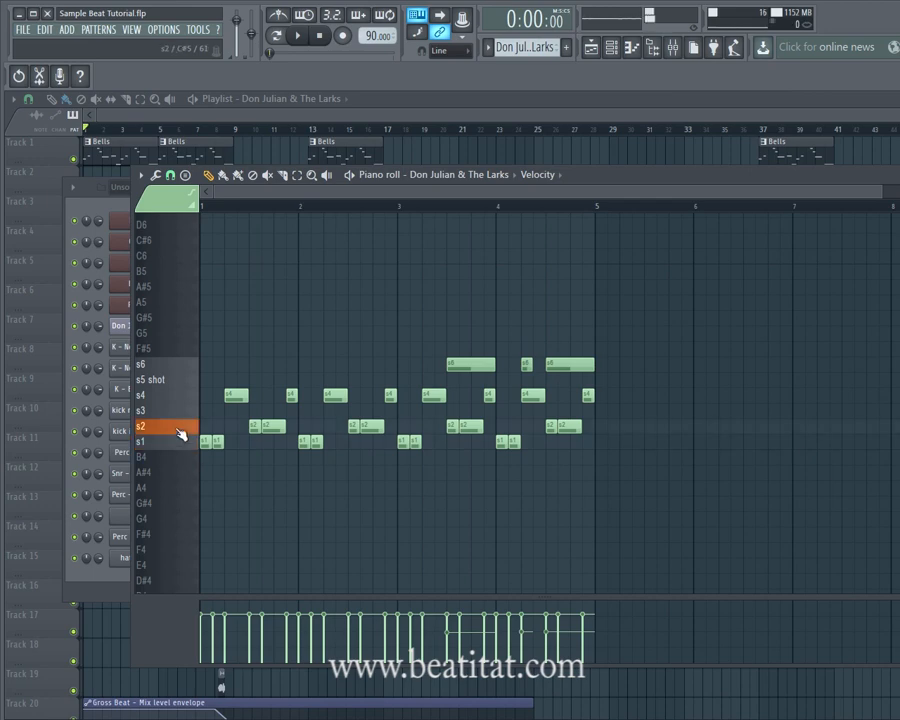
left_click(176, 417)
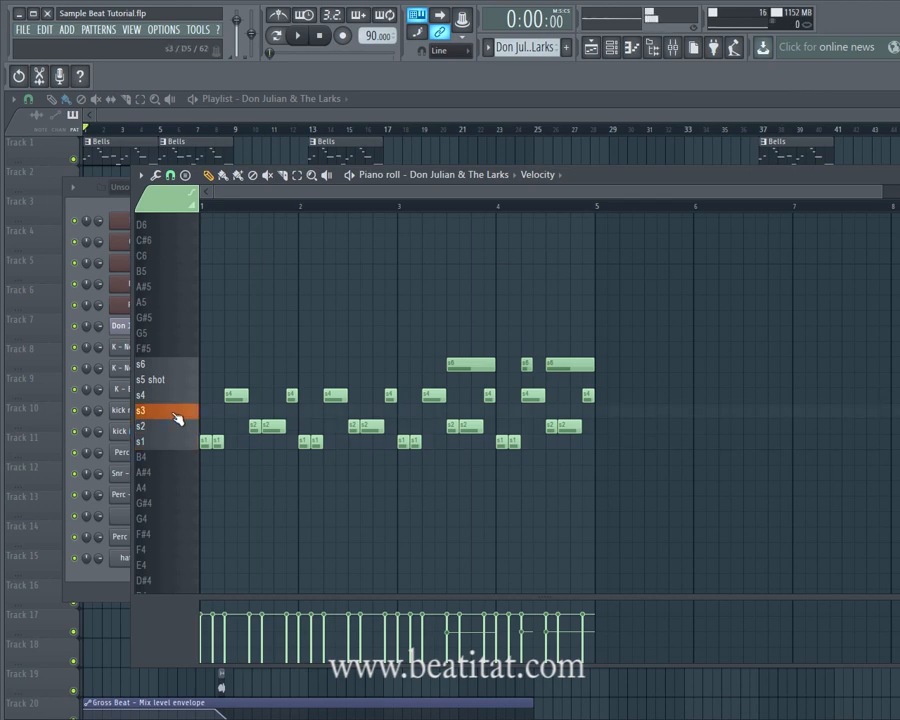
left_click(175, 400)
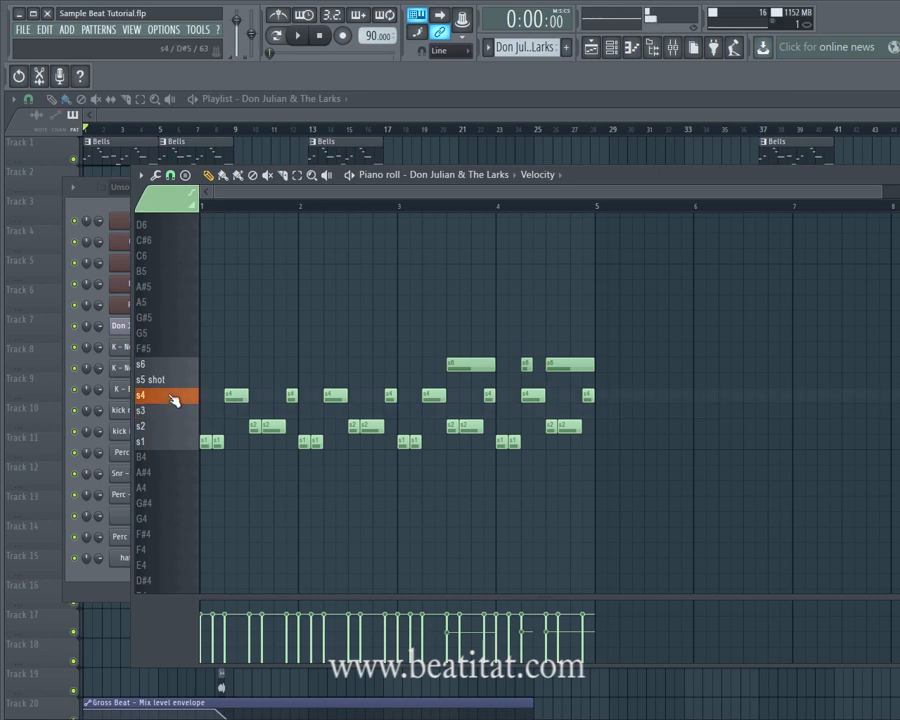
left_click(176, 384)
left_click(176, 368)
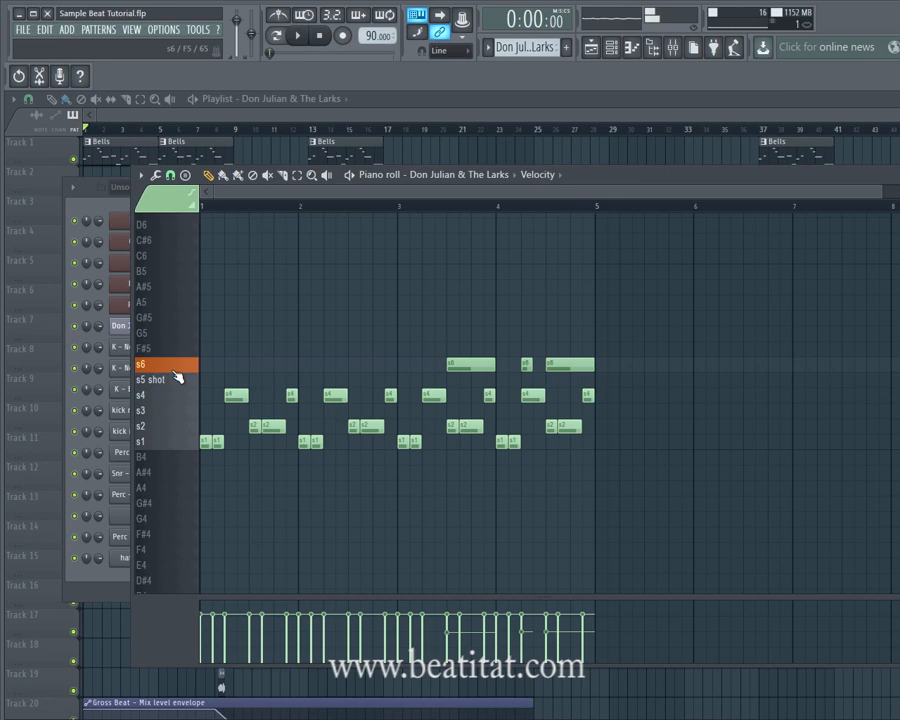
- Open the Don Julian & The Larks channel in Slicex, preview its slices on the waveform, and close the sampler
left_click(119, 327)
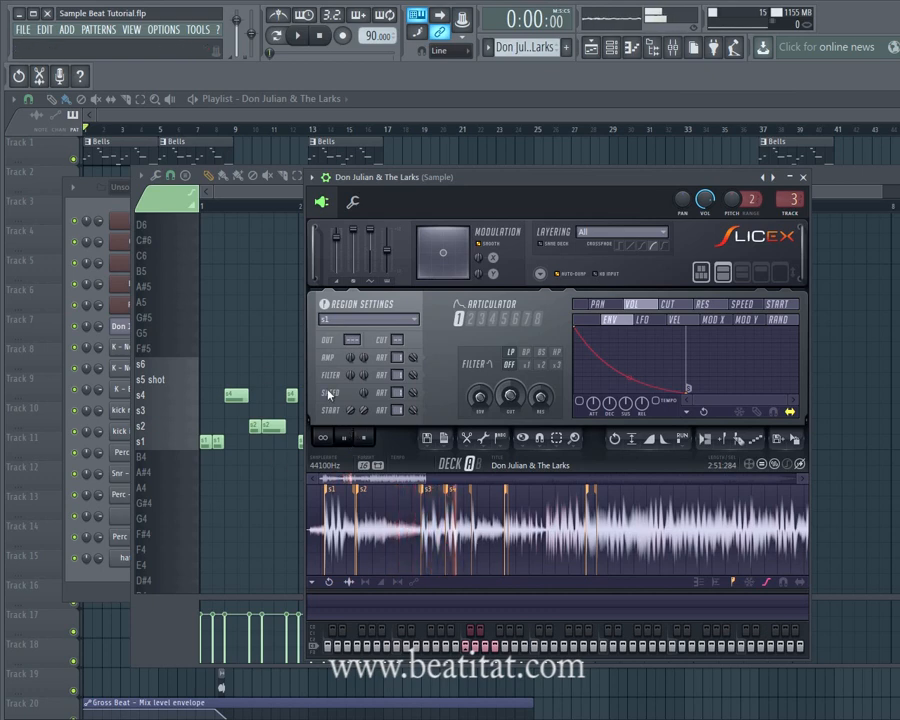
left_click(329, 527)
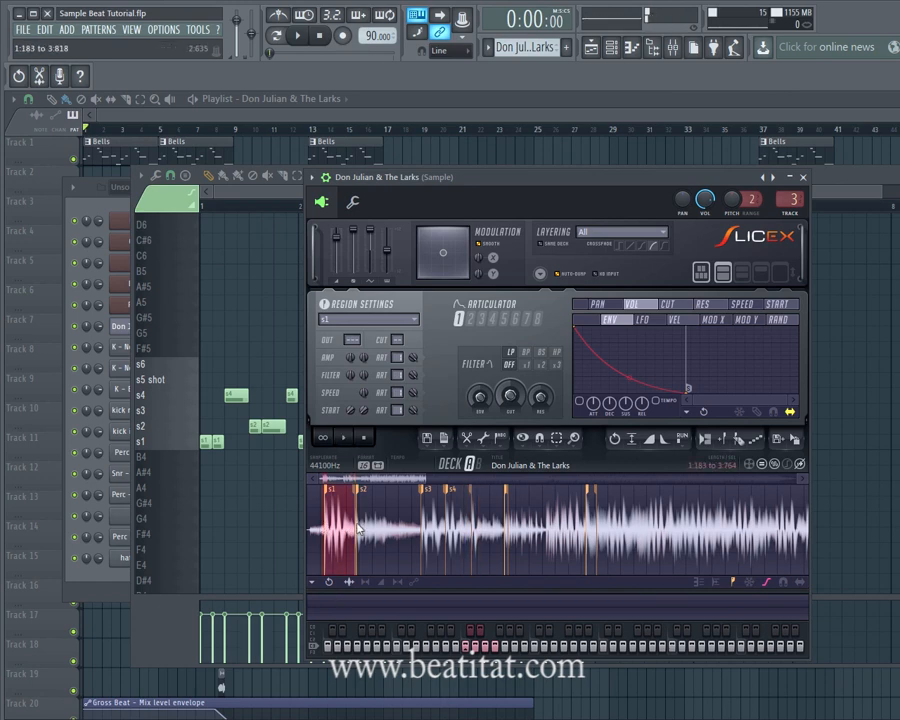
left_click(485, 520)
left_click(424, 525)
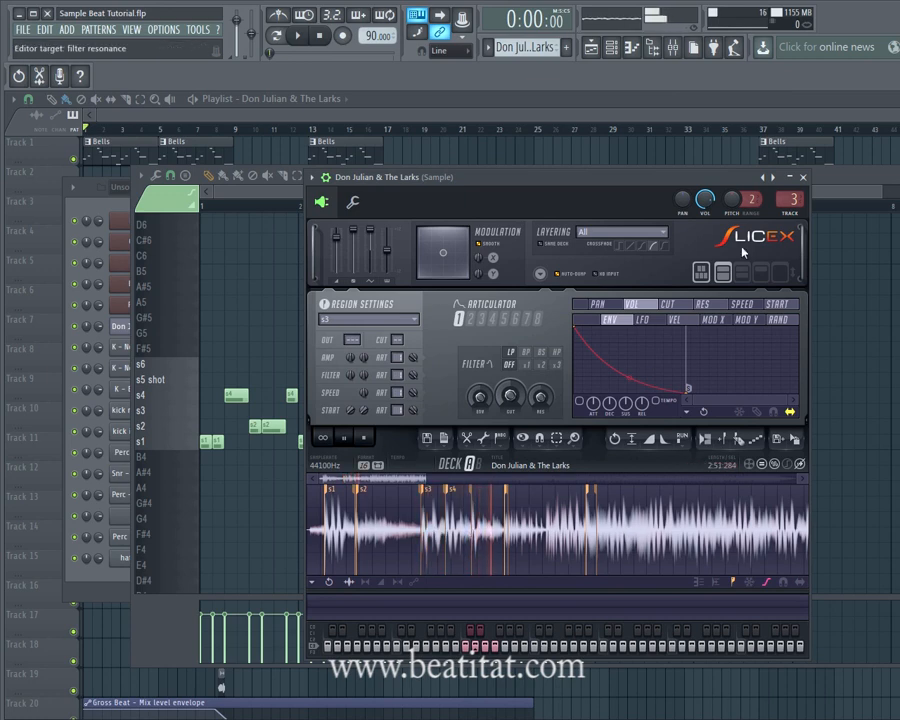
left_click(801, 177)
left_click(123, 327)
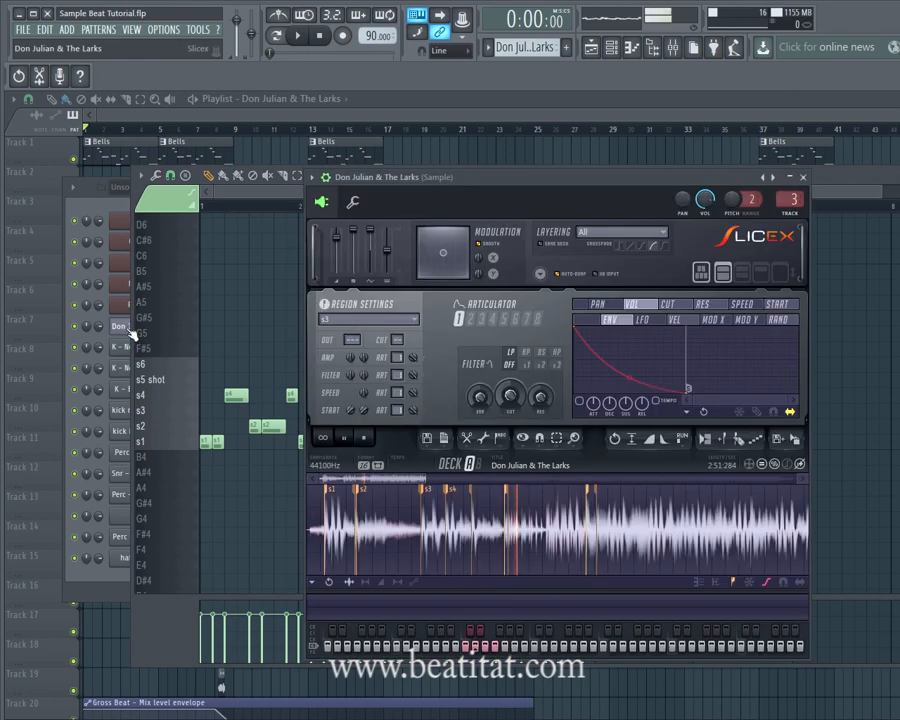
left_click(802, 177)
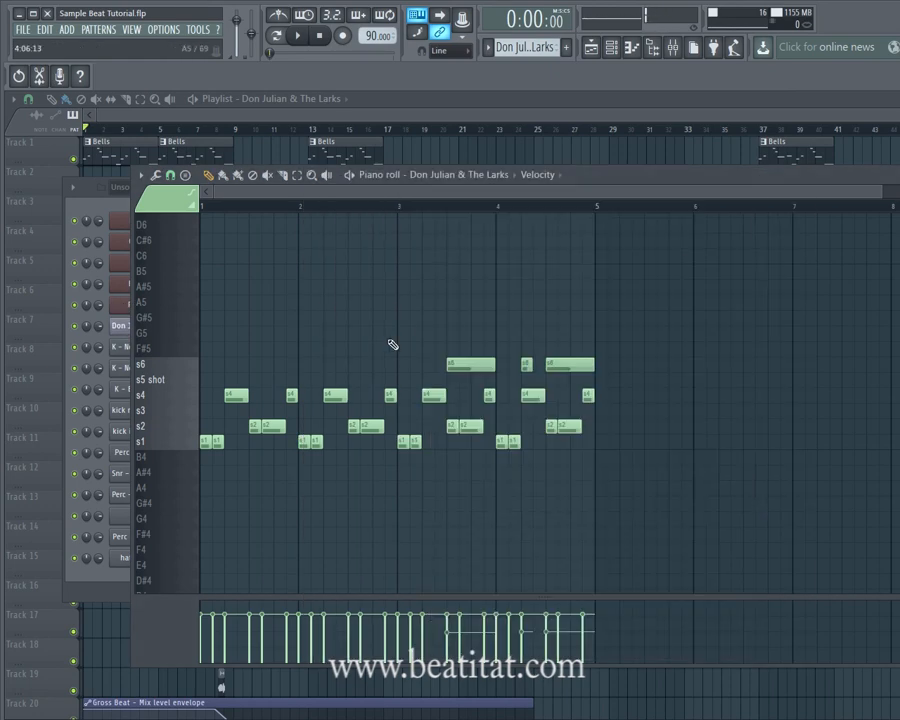
- Audition slice s4, briefly play the Don Julian & The Larks pattern from the piano roll, and return to the playlist
left_click(167, 394)
left_click(356, 177)
left_click(356, 177)
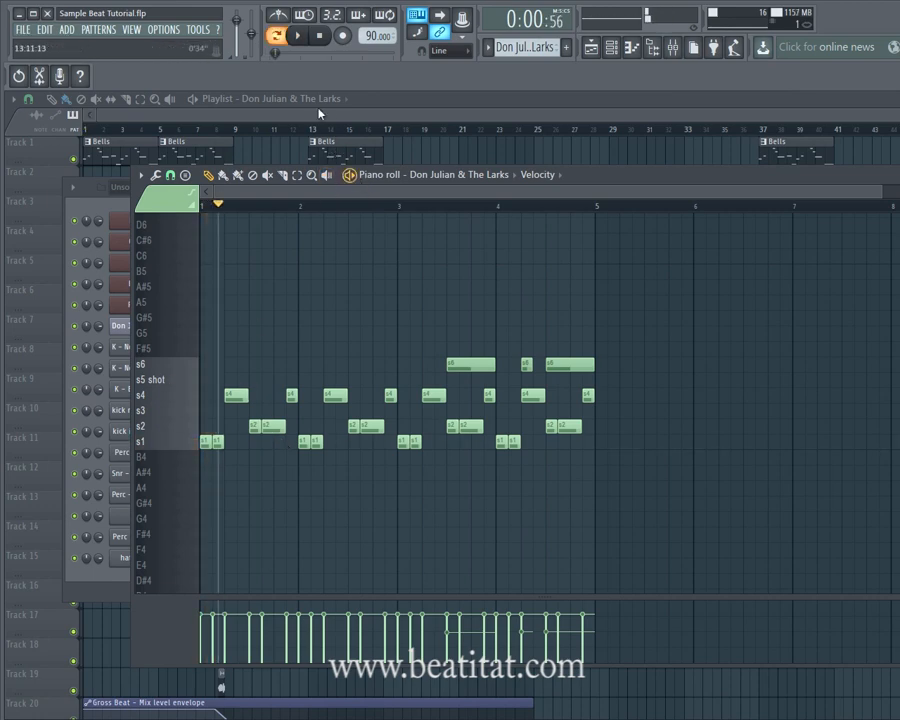
left_click(317, 101)
left_click(512, 129)
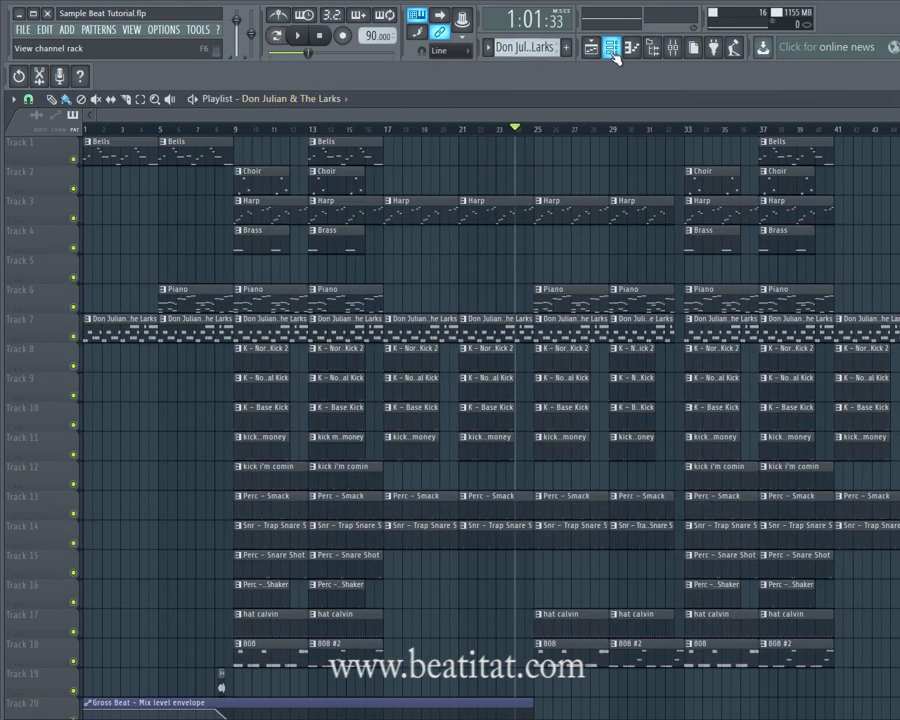
- Play the Don Julian & The Larks pattern from the channel rack while viewing its notes, and stop playback
left_click(611, 47)
key("space")
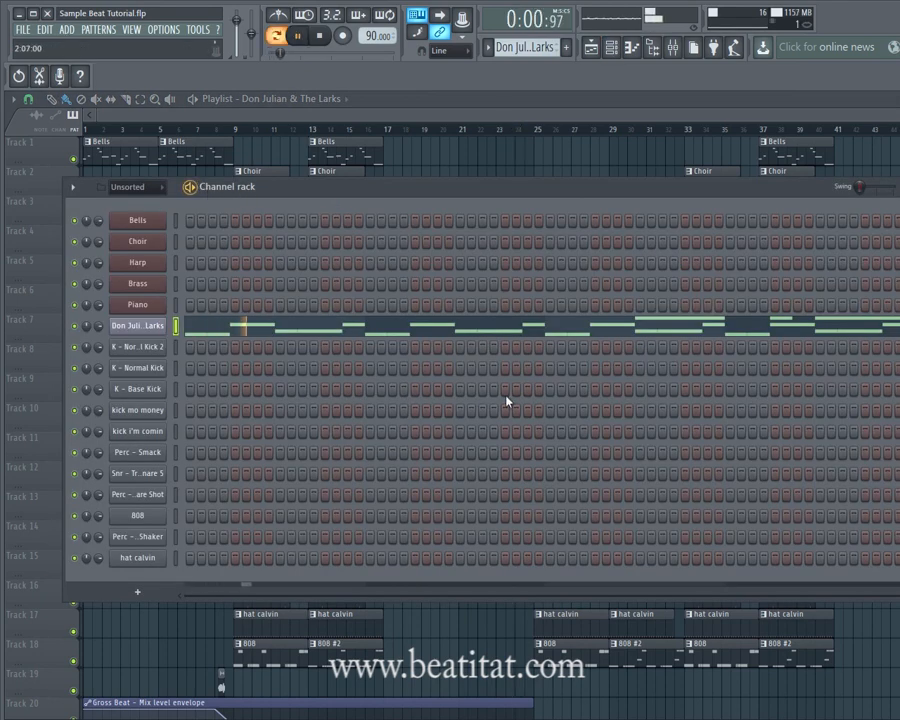
left_click(383, 331)
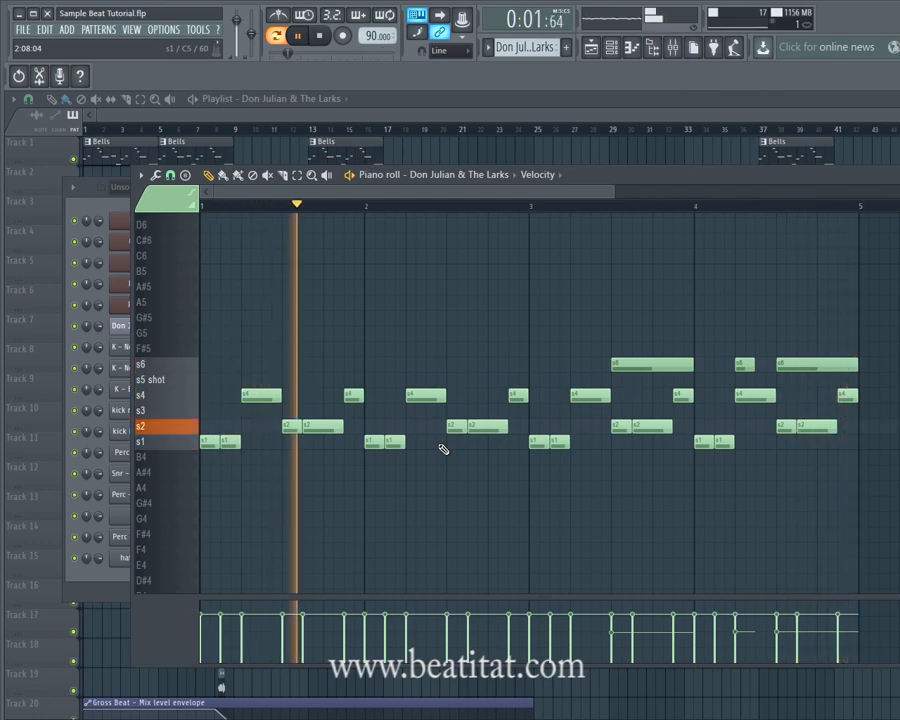
left_click(319, 37)
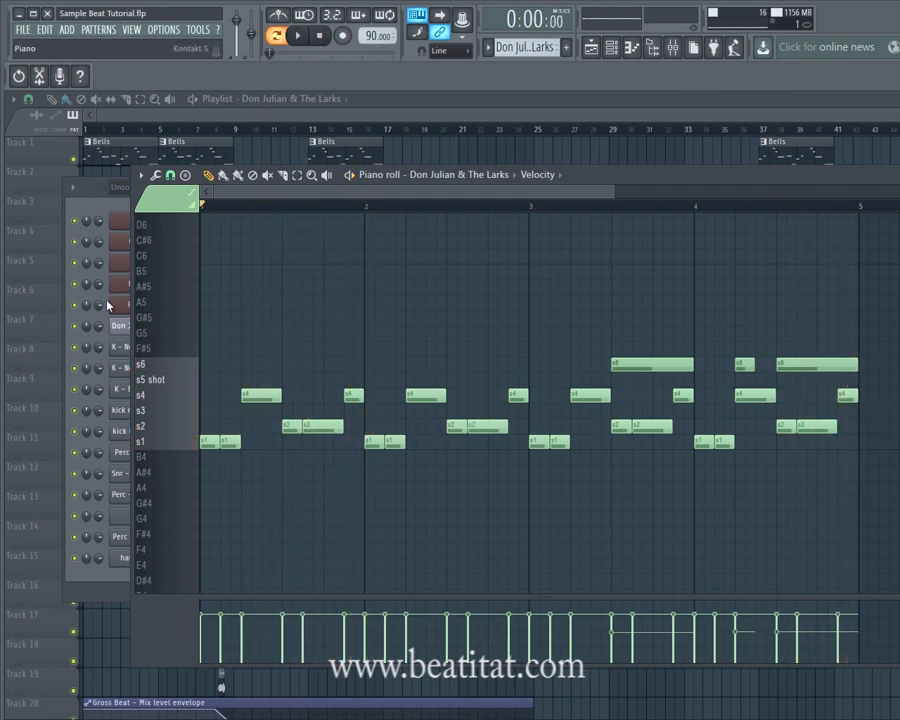
left_click(78, 325)
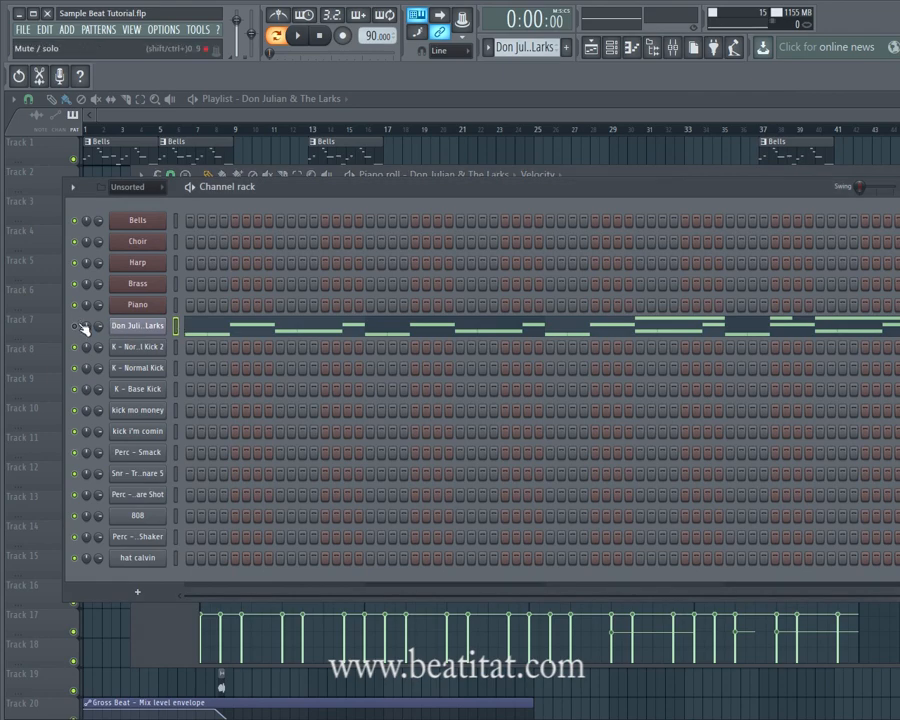
left_click(245, 136)
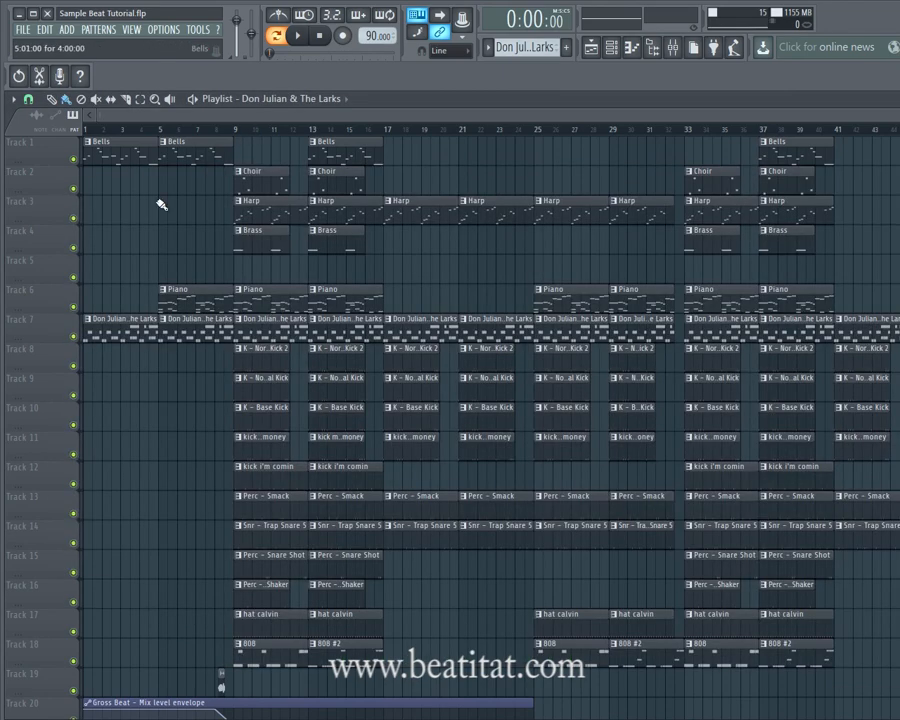
- View the Bells pattern's notes in the piano roll and play the pattern from the channel rack
double_click(97, 147)
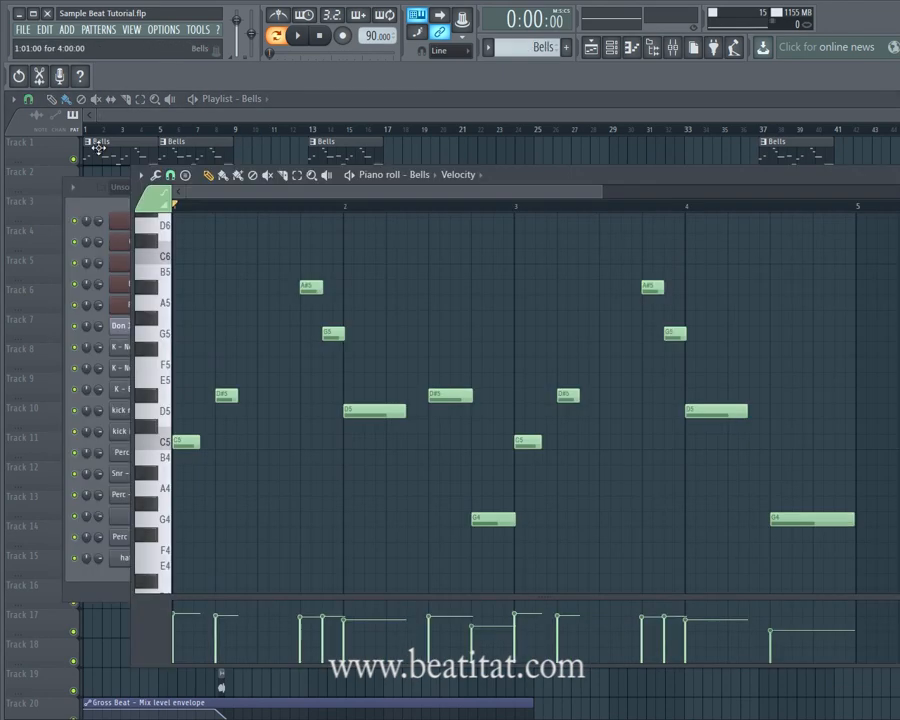
left_click(405, 131)
key("F6")
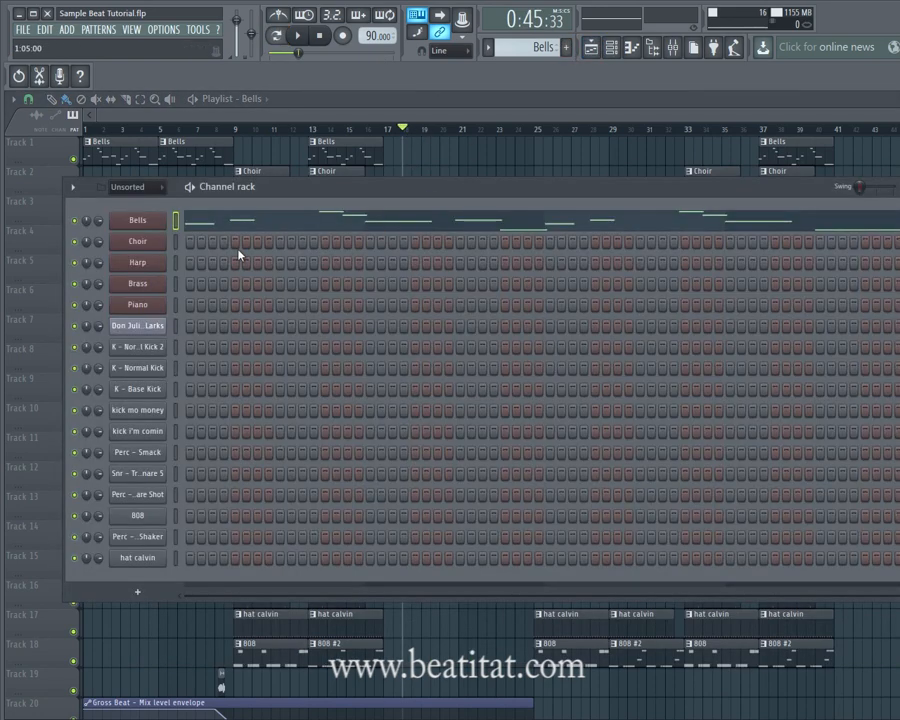
key("space")
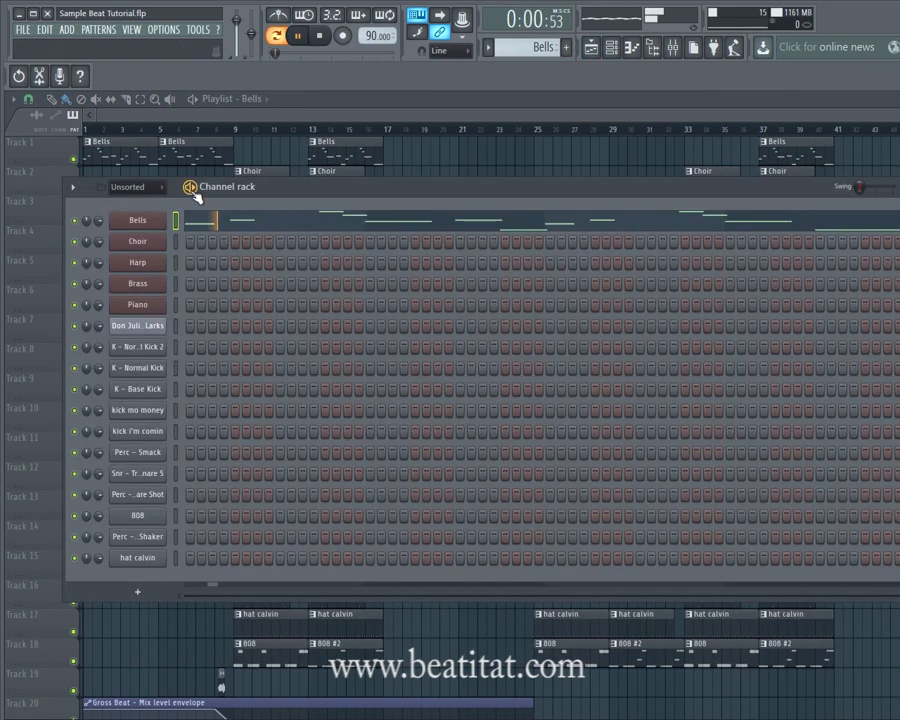
- Examine the effects chain on the Bells mixer track while the pattern plays, and close the mixer
left_click(684, 53)
left_click(378, 420)
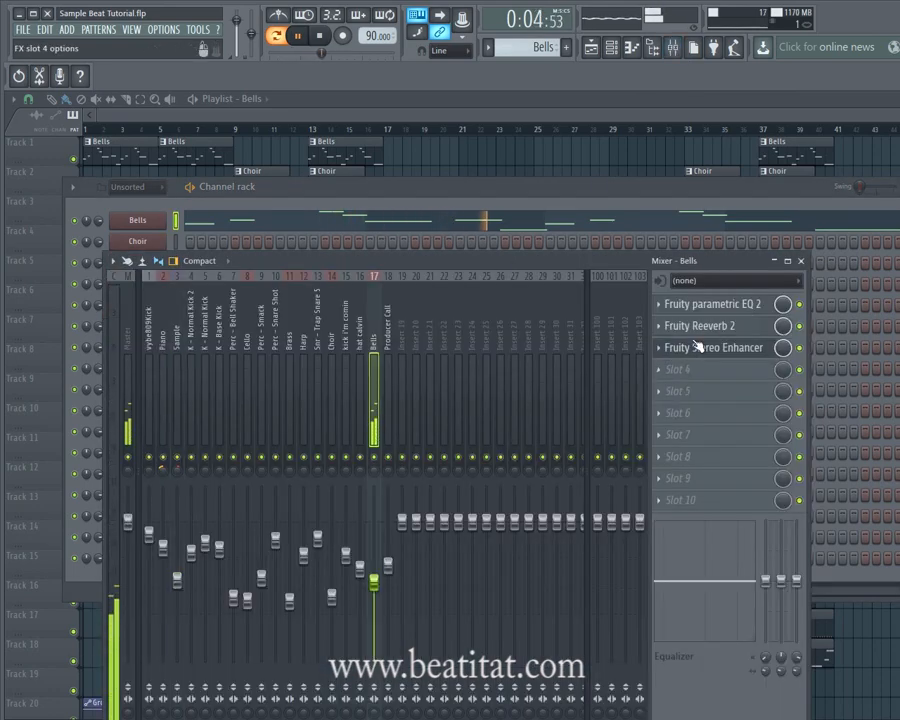
left_click(800, 260)
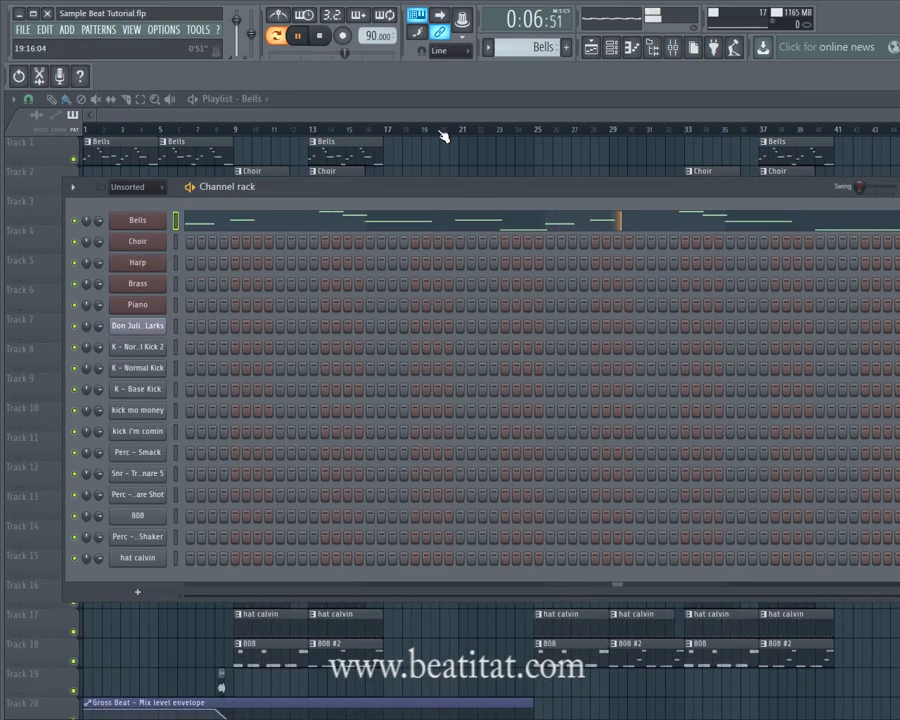
- Stop the Bells pattern playback and view the Piano pattern's notes from the Track 6 clip at bar 5
key("F6")
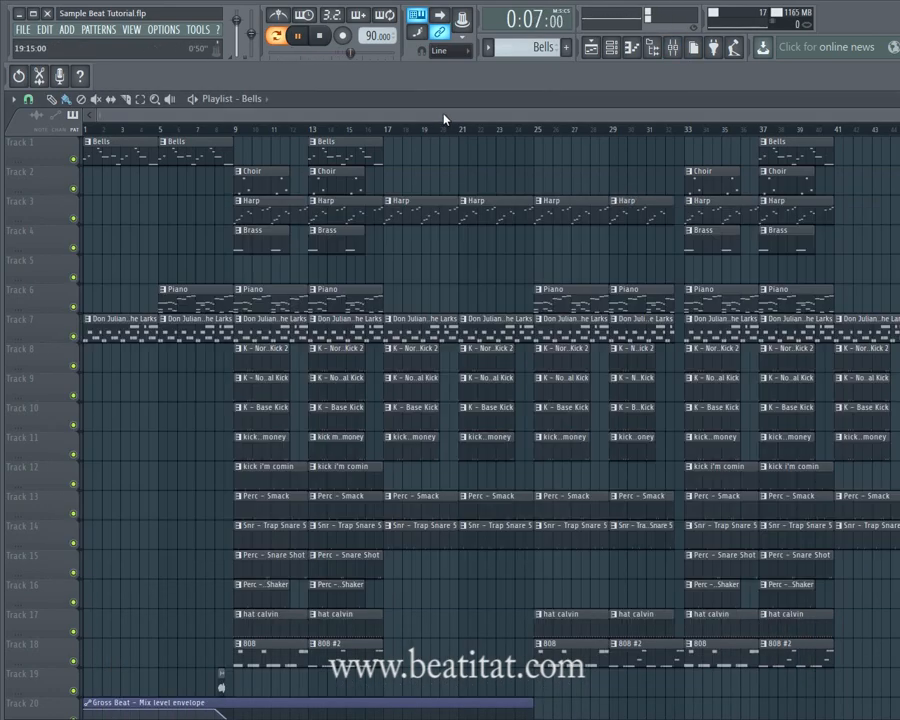
left_click(316, 36)
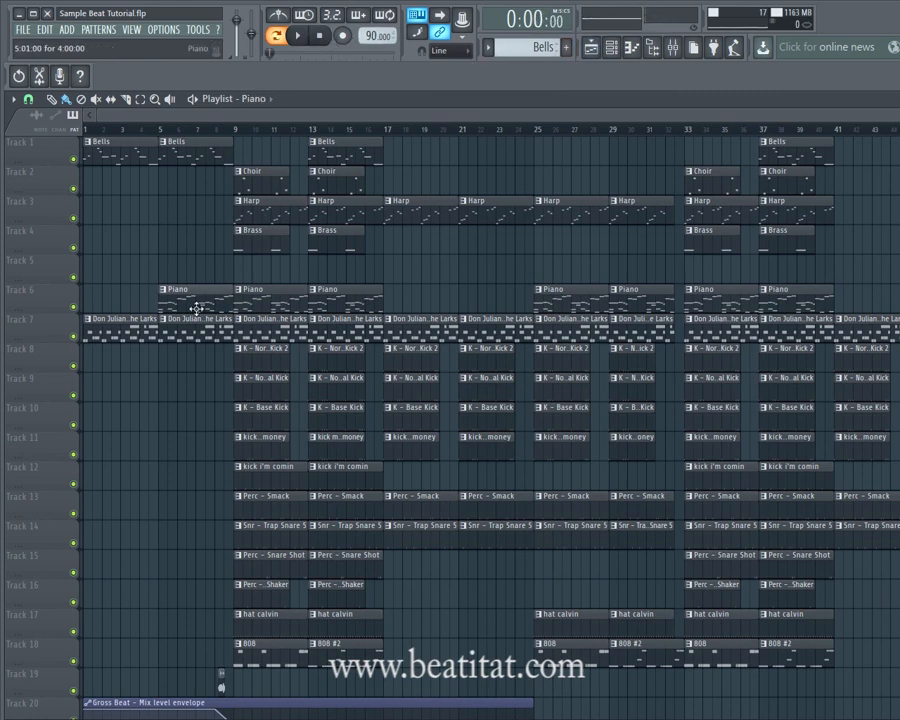
double_click(197, 307)
left_click_drag(368, 193, 190, 193)
left_click(328, 128)
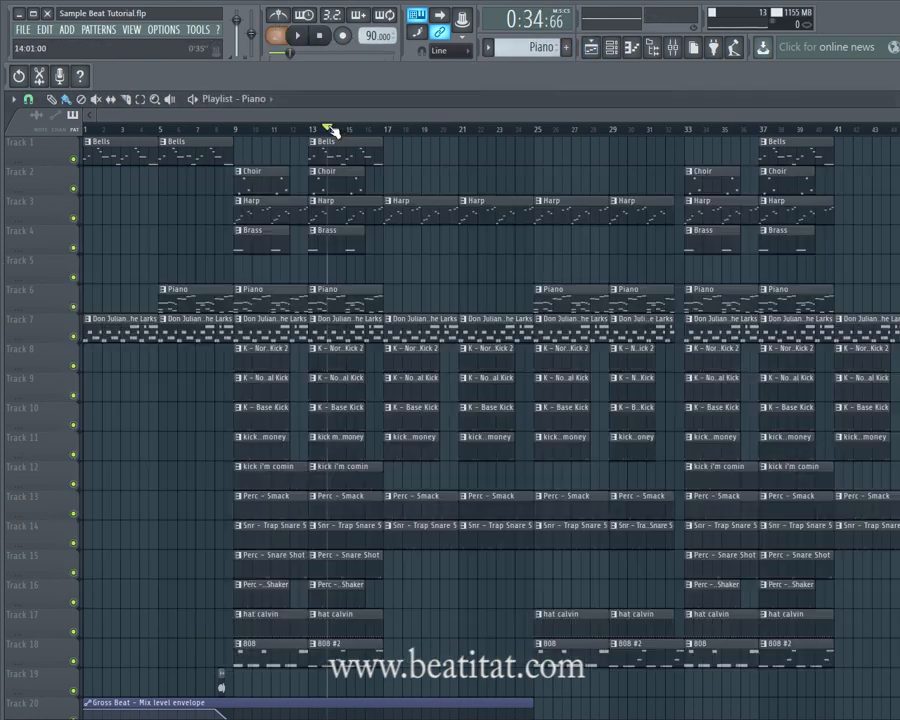
- Play the Piano pattern from the channel rack while viewing its notes, then stop playback and return to the playlist
left_click(611, 47)
key("l")
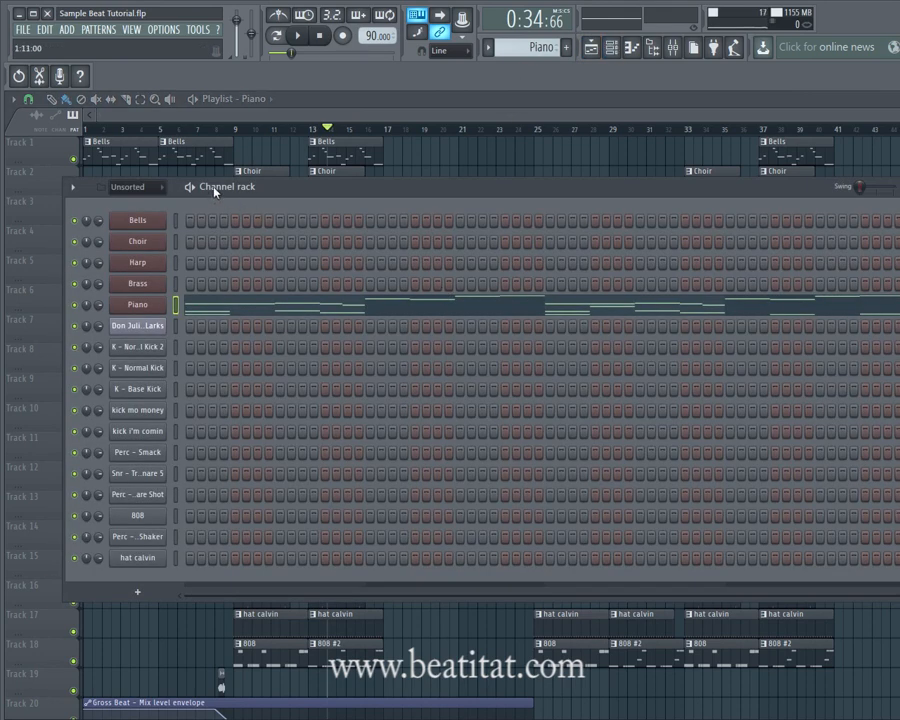
key("space")
left_click(276, 314)
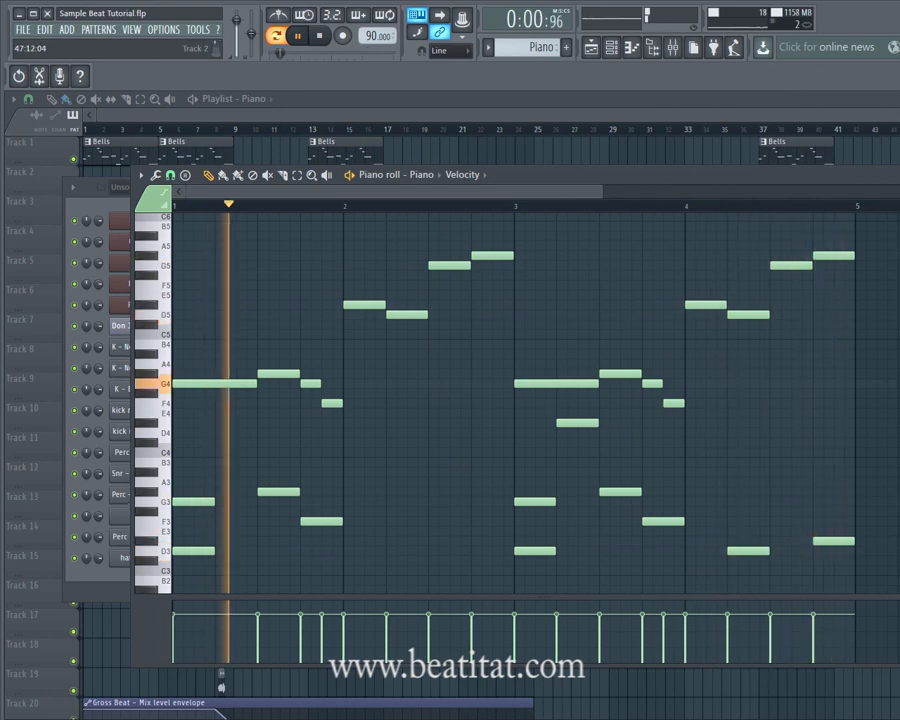
key("F6")
left_click(331, 35)
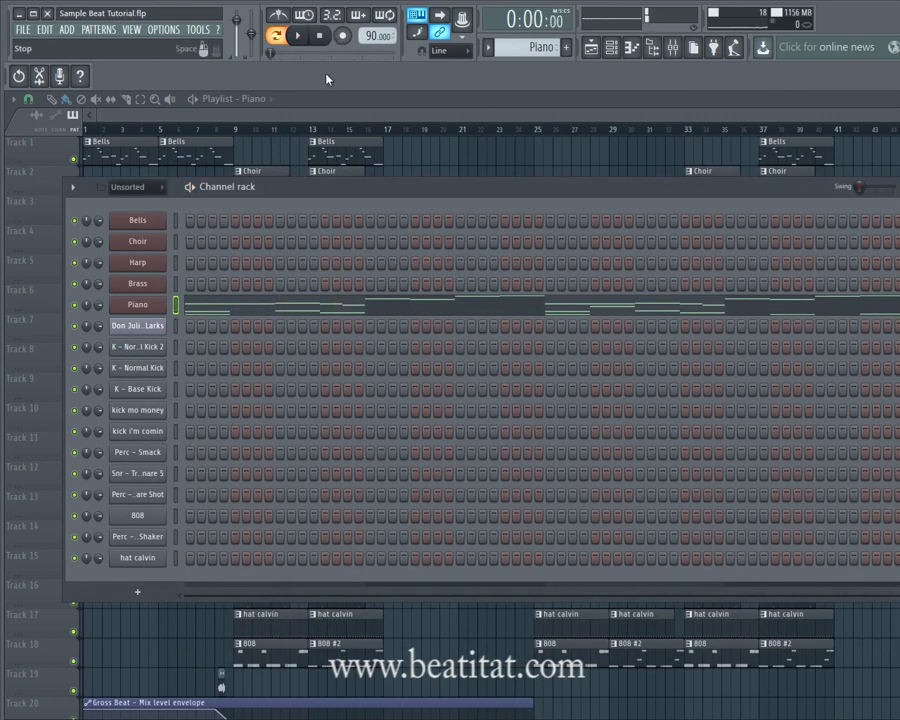
key("F6")
scroll(220, 362, "down", 5)
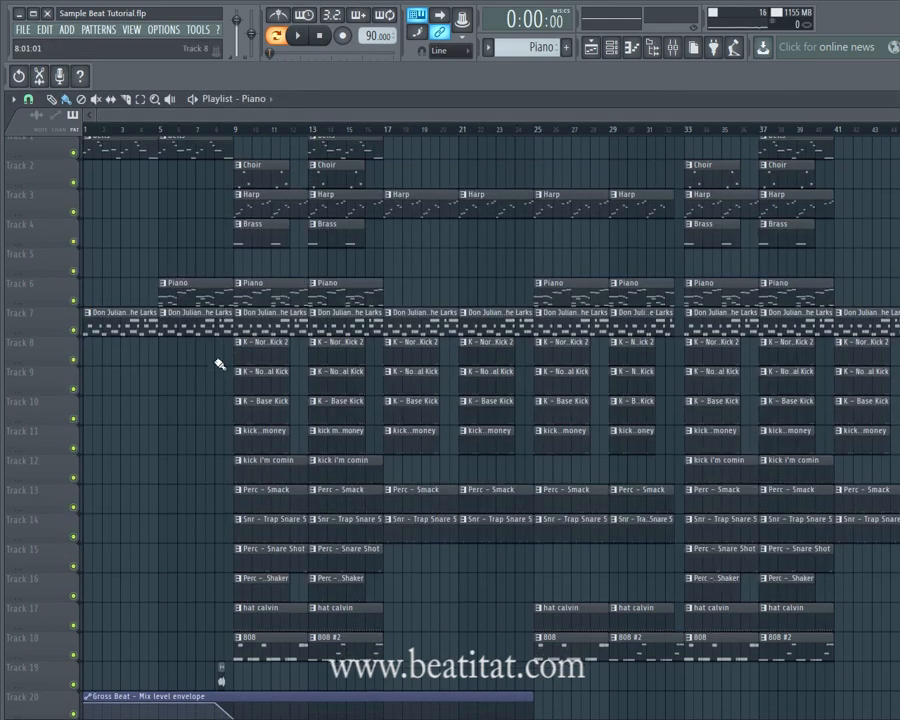
scroll(200, 352, "up", 5)
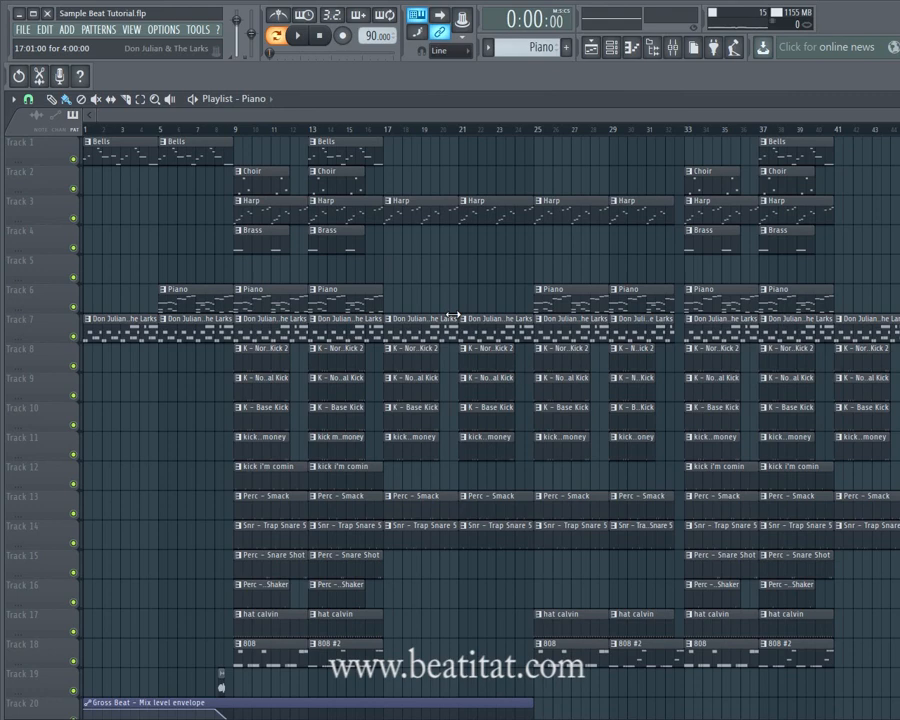
- Solo the Don Julian & The Larks track, unmute the Piano and Bells tracks, and play the song from bar 13
left_click(315, 130)
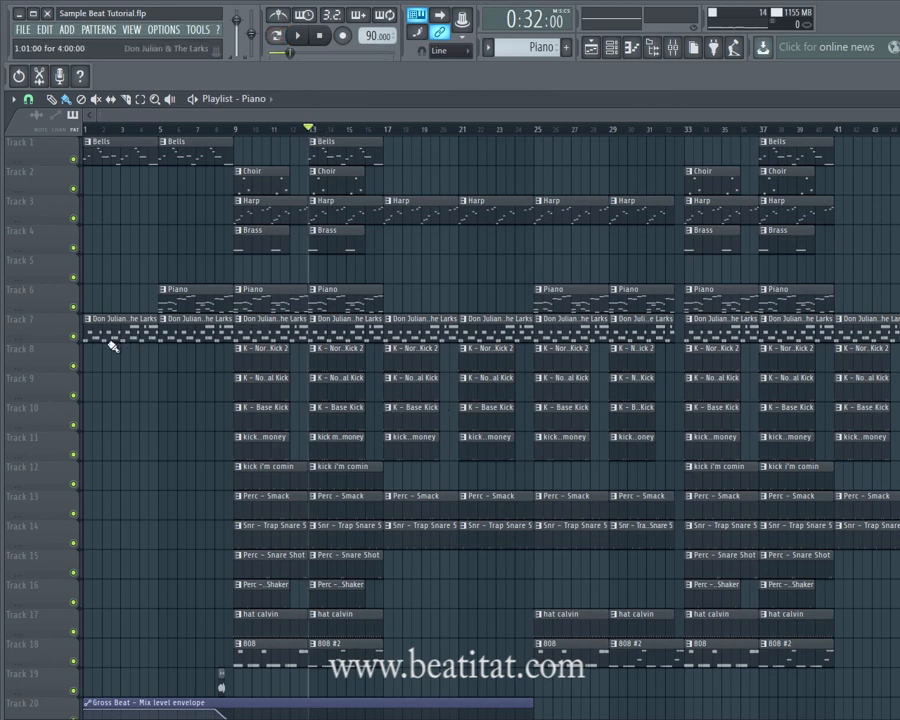
right_click(73, 336)
left_click(73, 307)
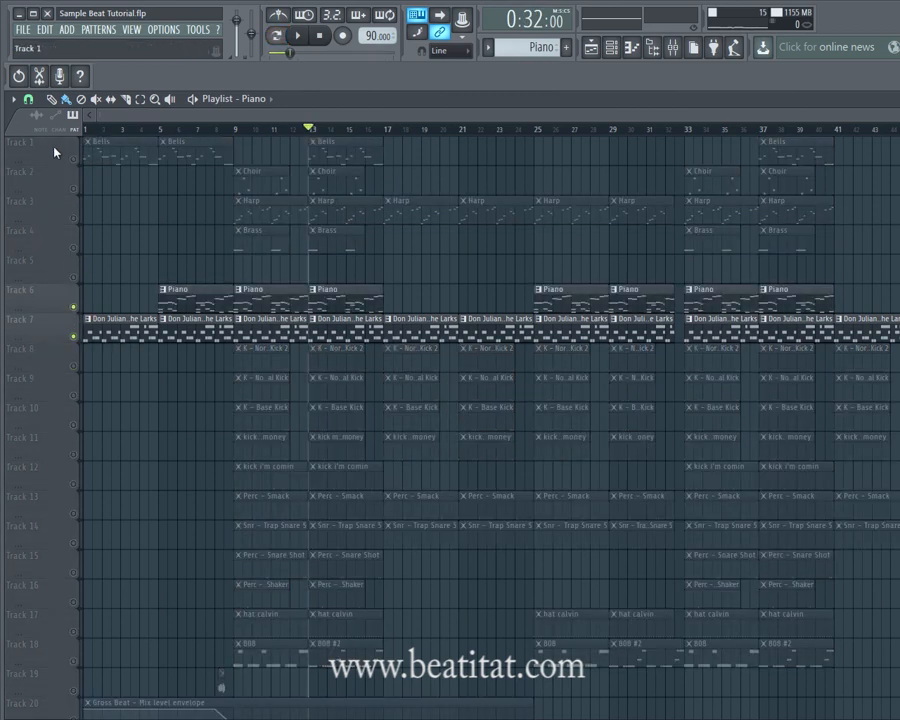
left_click(73, 158)
left_click(295, 35)
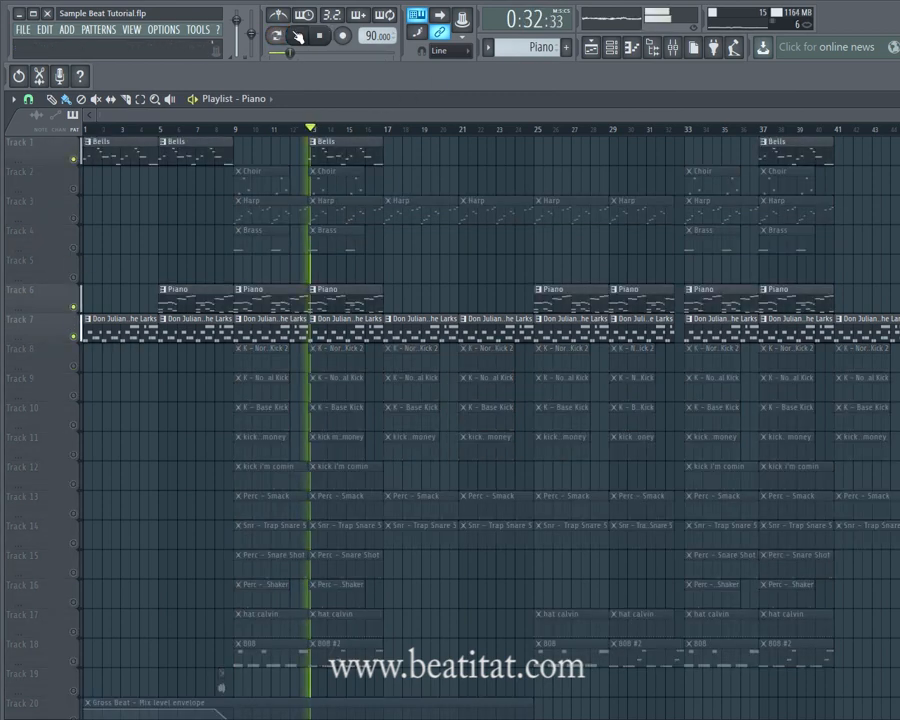
- Unmute the Gross Beat - Mix level envelope track during playback and restart the song from bar 13
scroll(260, 400, "down", 3)
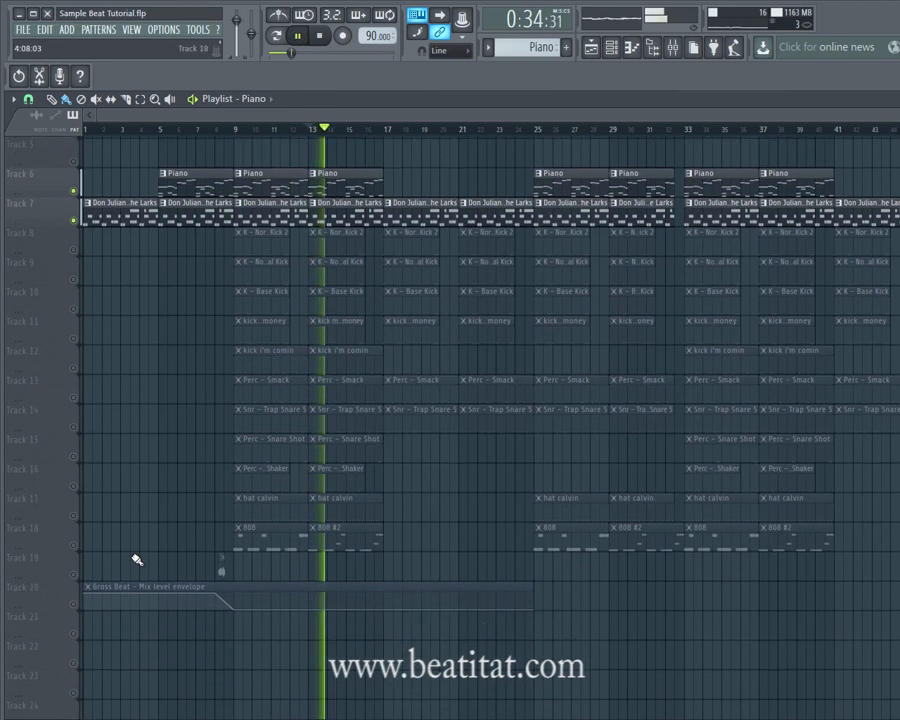
left_click(73, 602)
scroll(300, 200, "up", 3)
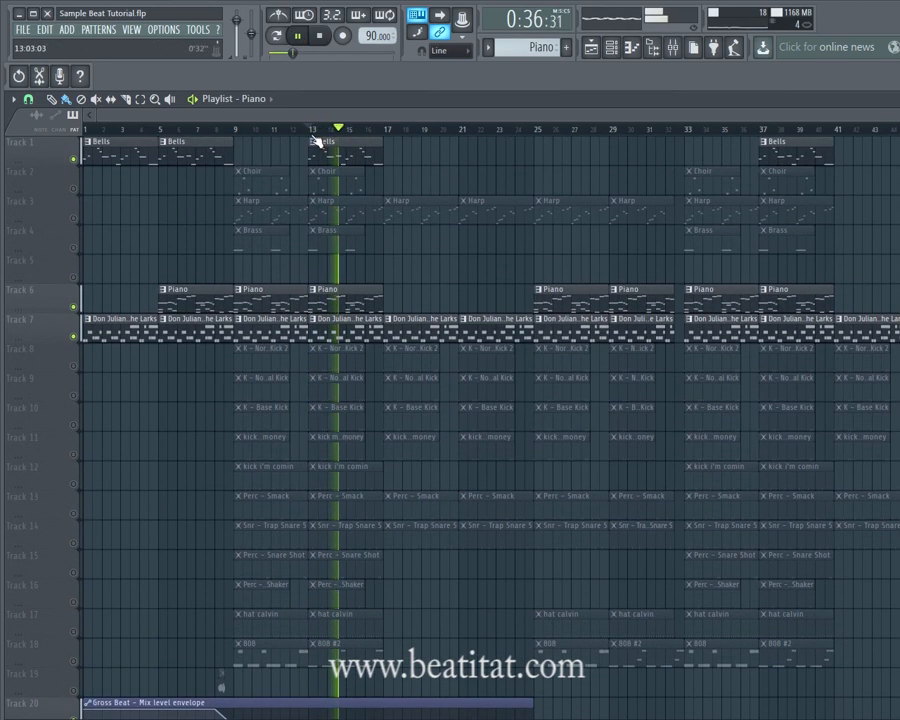
left_click(312, 130)
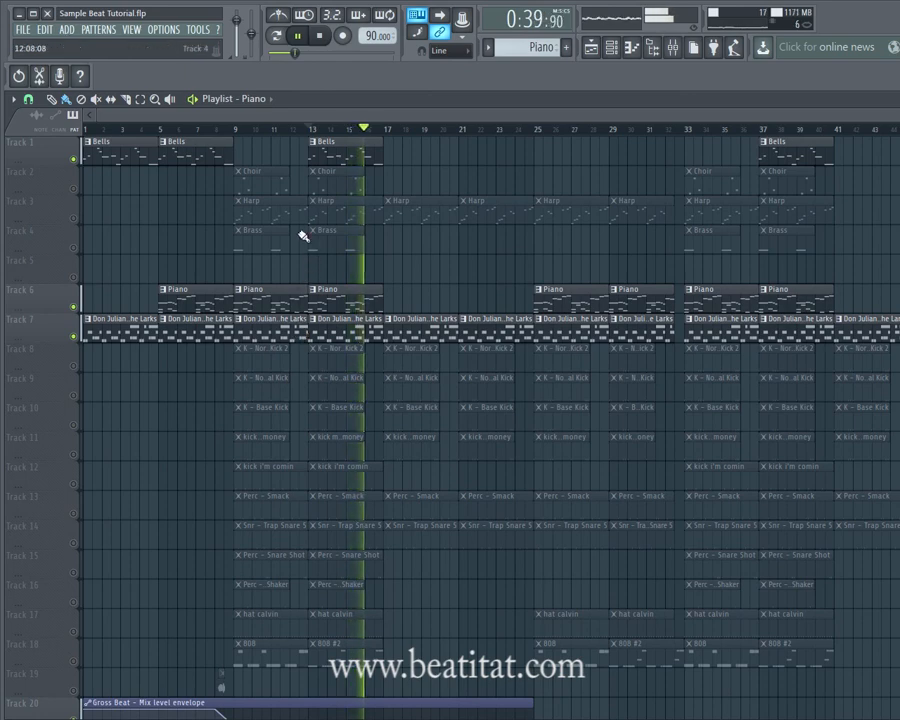
- Unmute the Harp track, stop playback, and view the Harp pattern's notes from bar 1 in the piano roll
left_click(74, 218)
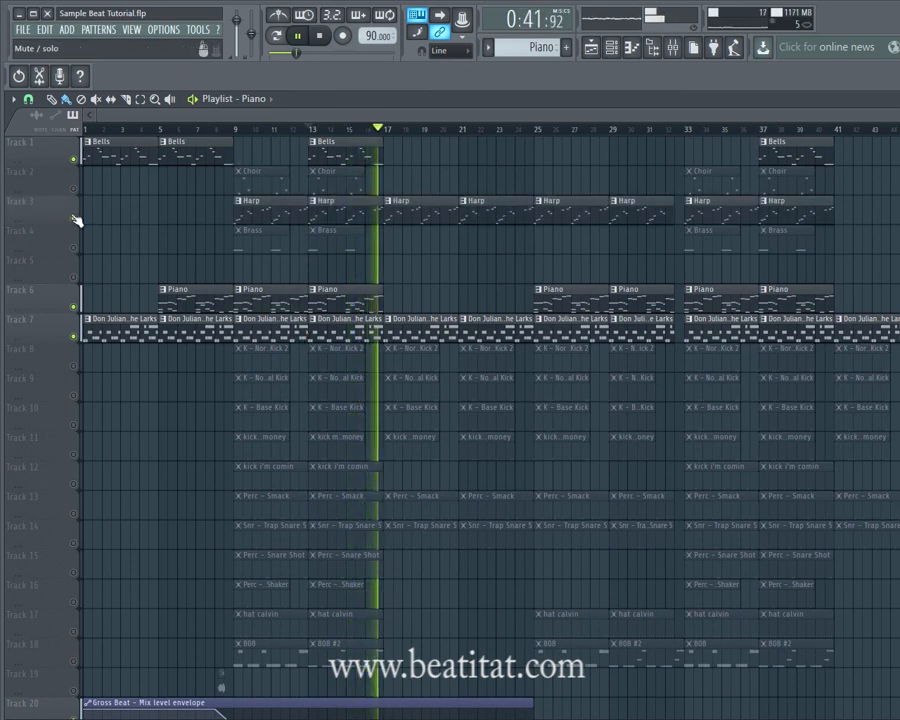
left_click(333, 37)
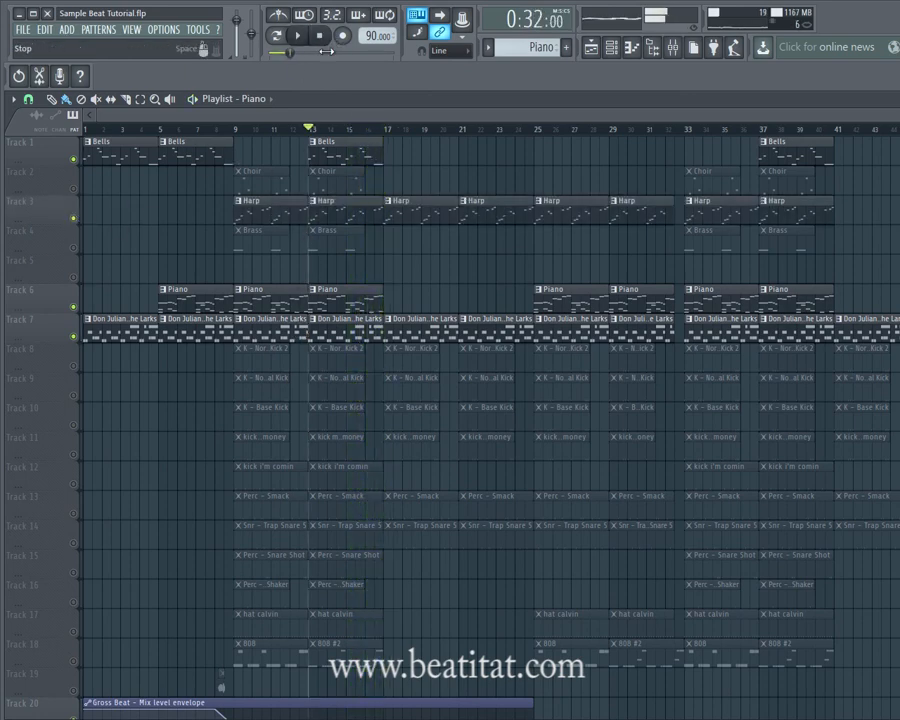
double_click(342, 208)
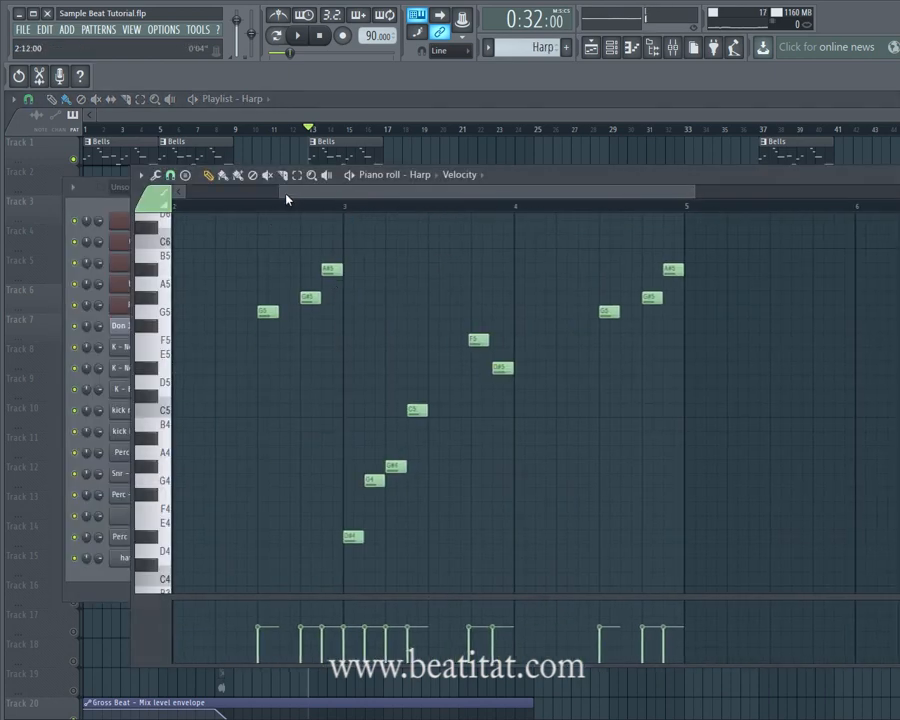
left_click_drag(286, 200, 21, 261)
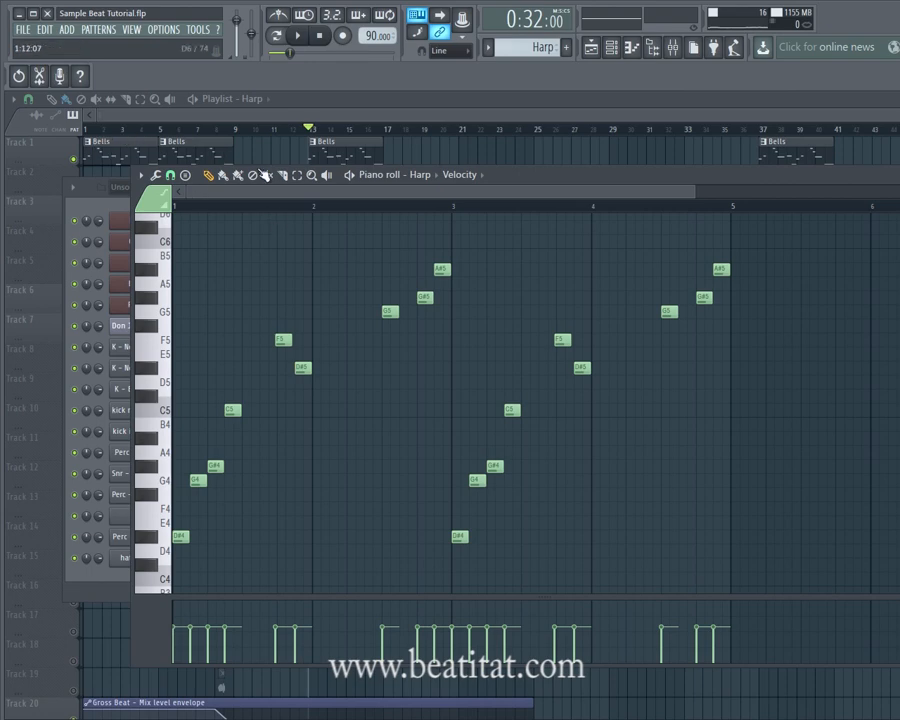
- Play the Harp pattern from the channel rack while viewing its notes in the piano roll, and return to the playlist
left_click(100, 207)
key("space")
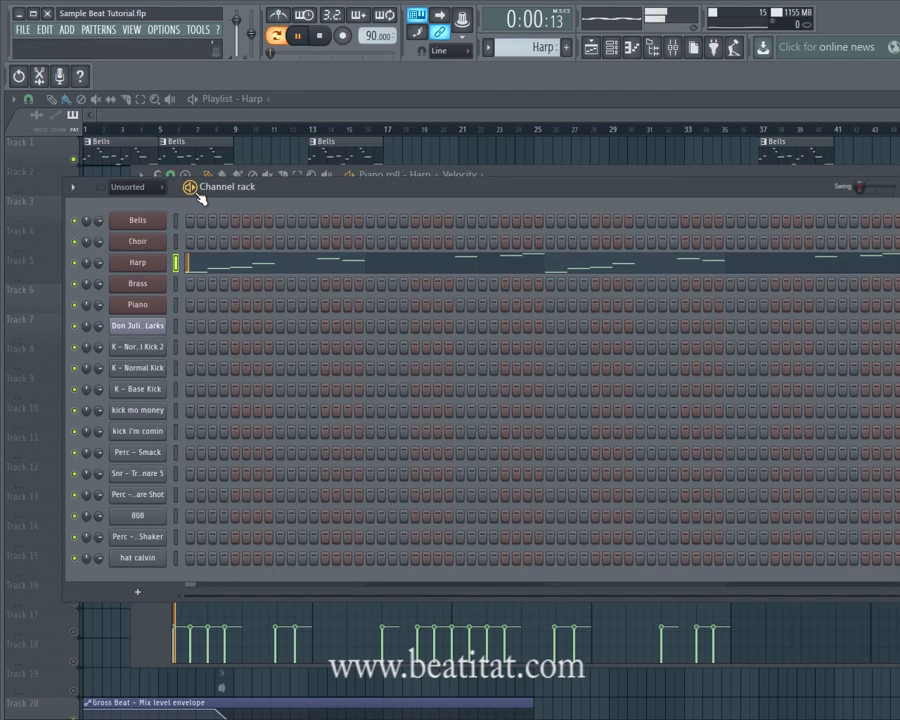
left_click(233, 261)
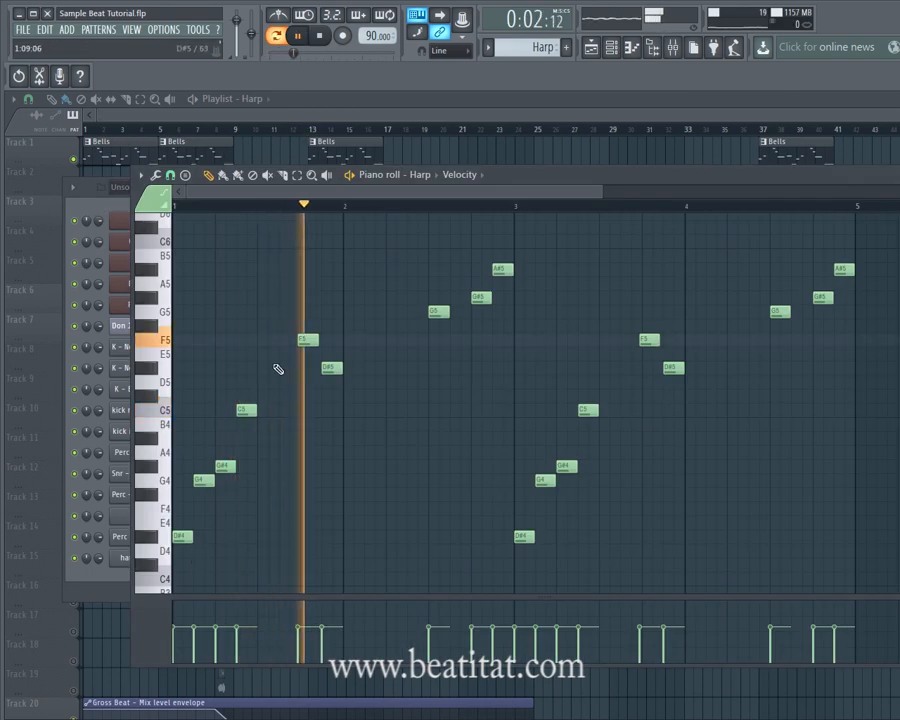
left_click(350, 115)
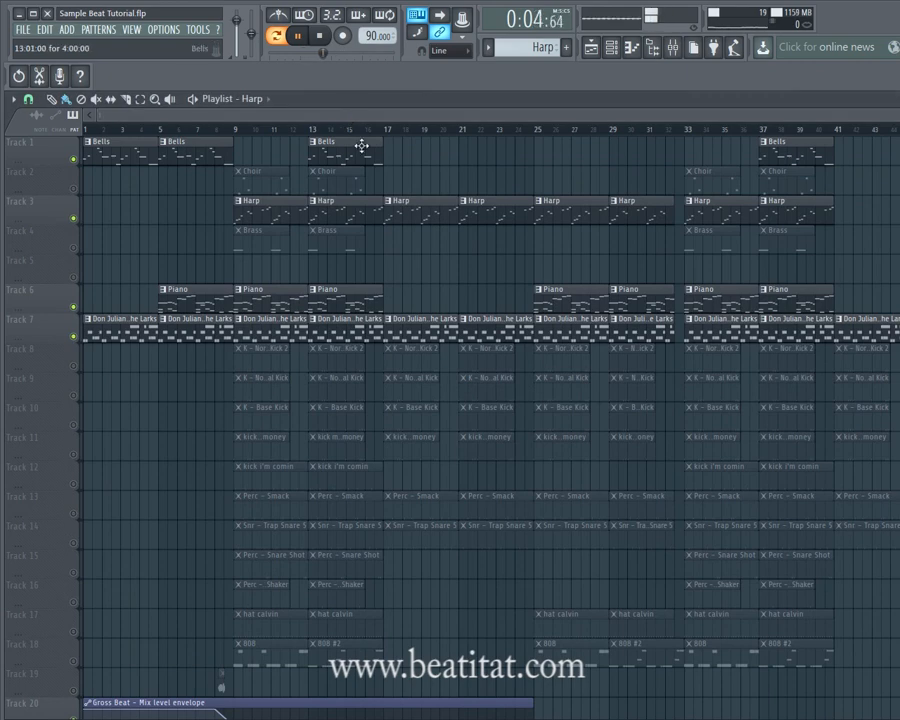
- Compare the notes of the Bells, Harp and Piano patterns in the piano roll as they play, and stop playback
left_click(360, 144)
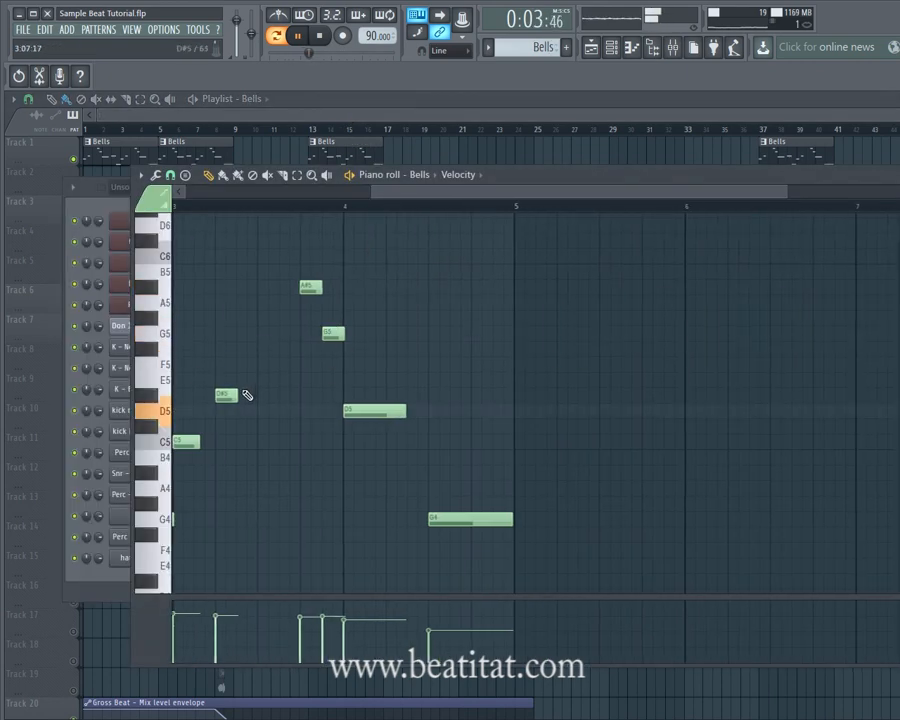
left_click(418, 122)
left_click(364, 215)
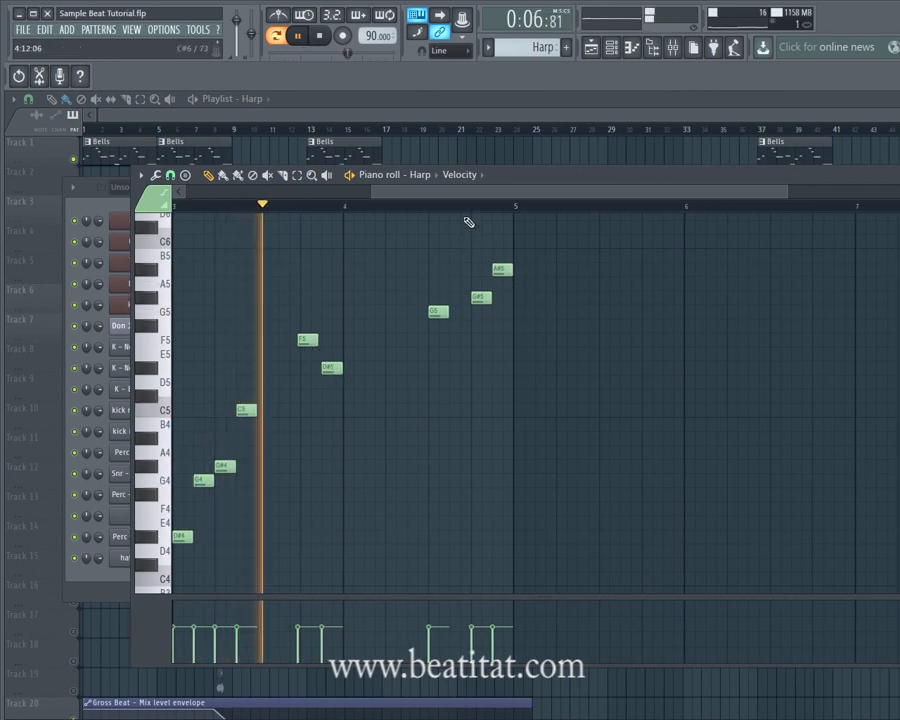
left_click(464, 124)
left_click(312, 302)
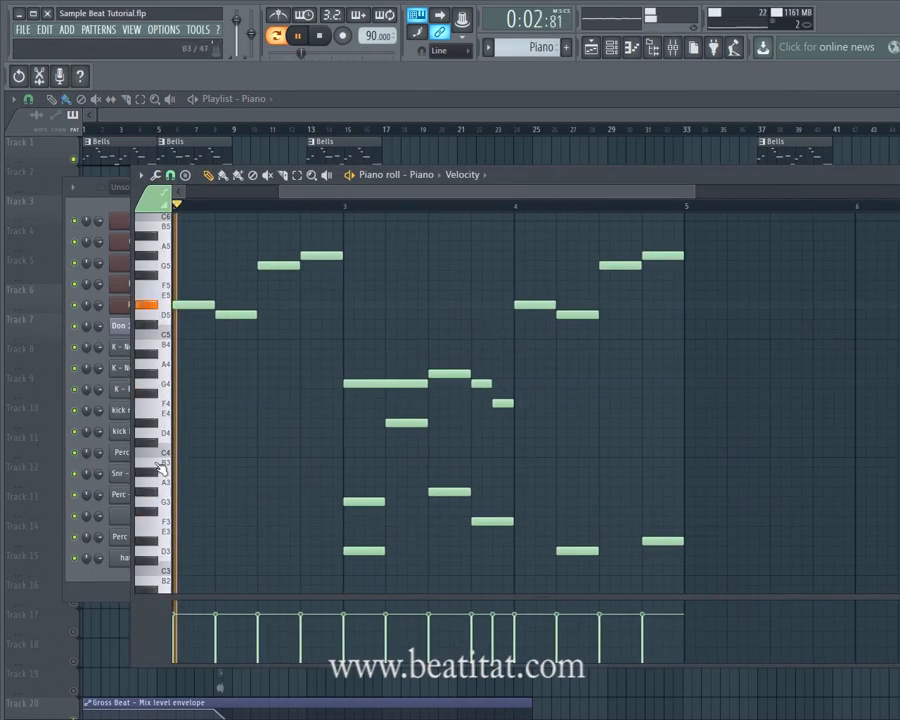
left_click(313, 124)
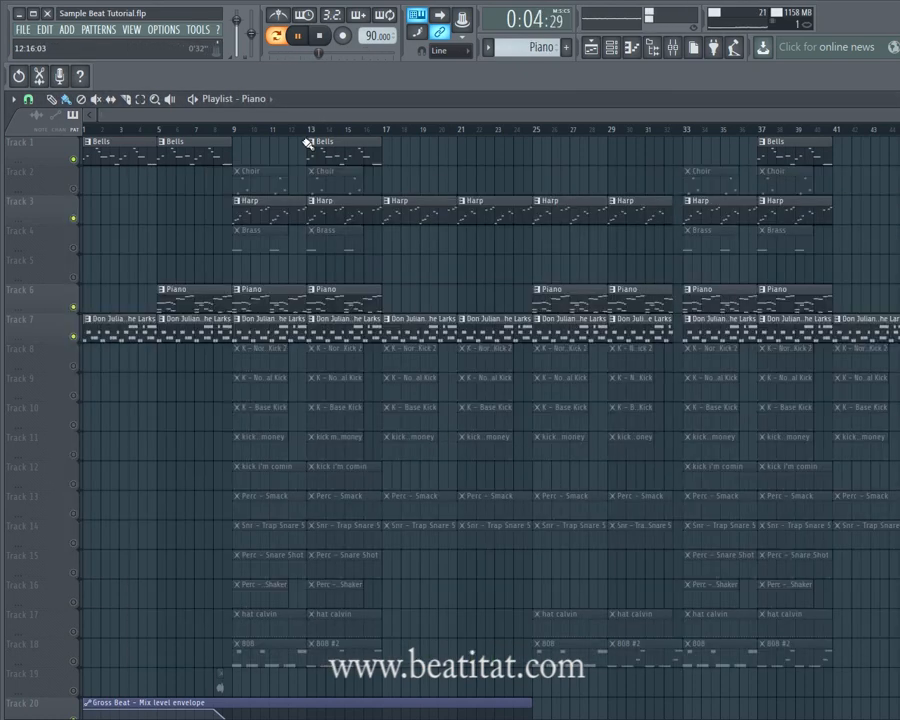
left_click(320, 35)
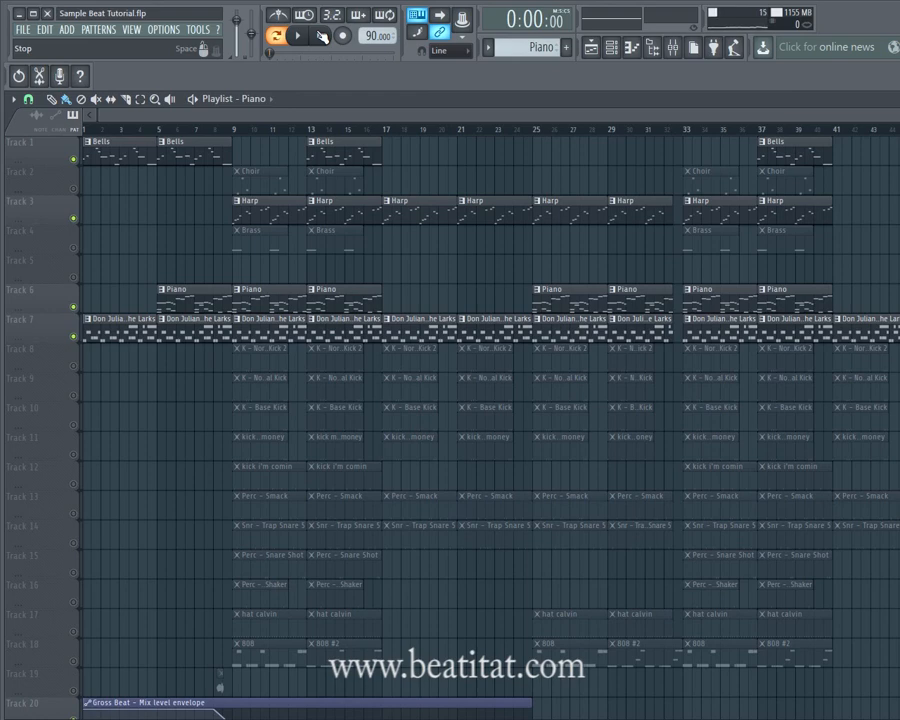
- Unmute the Brass track on Track 4 and view the Brass pattern's notes in the piano roll
left_click(73, 247)
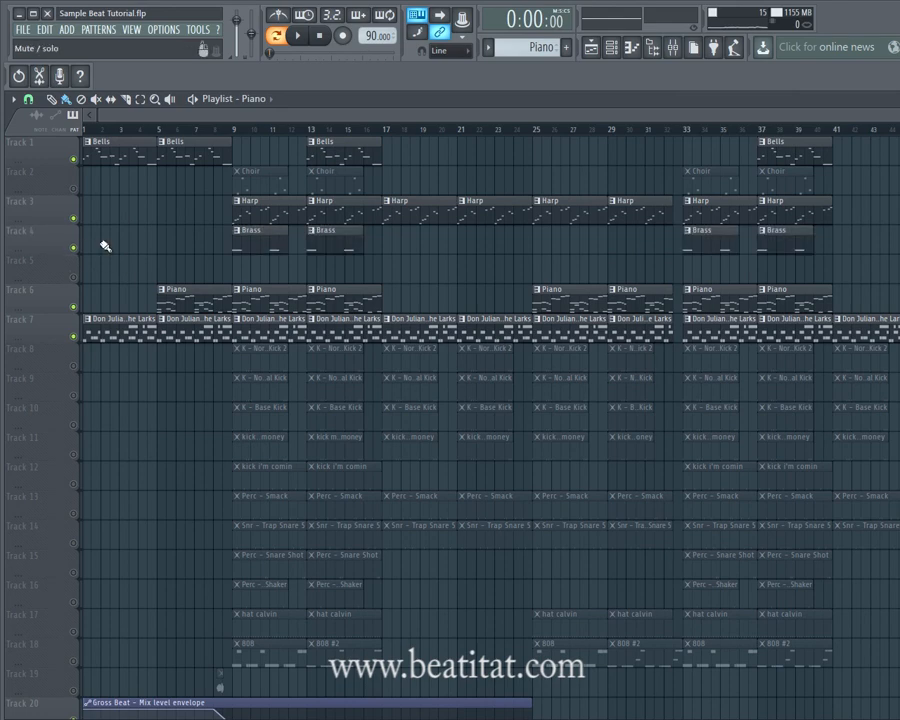
double_click(321, 238)
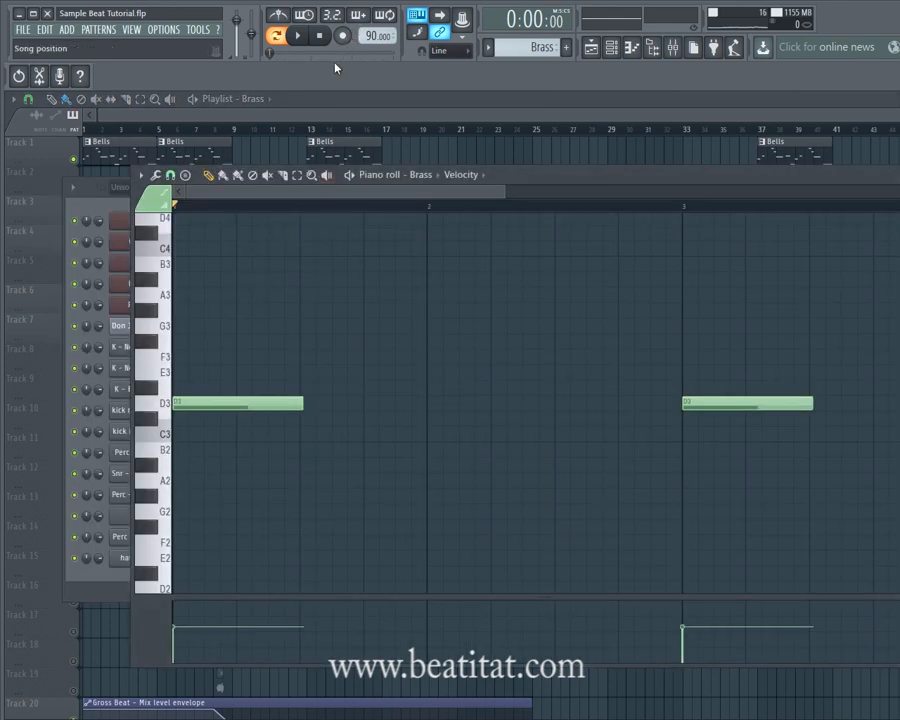
left_click(325, 111)
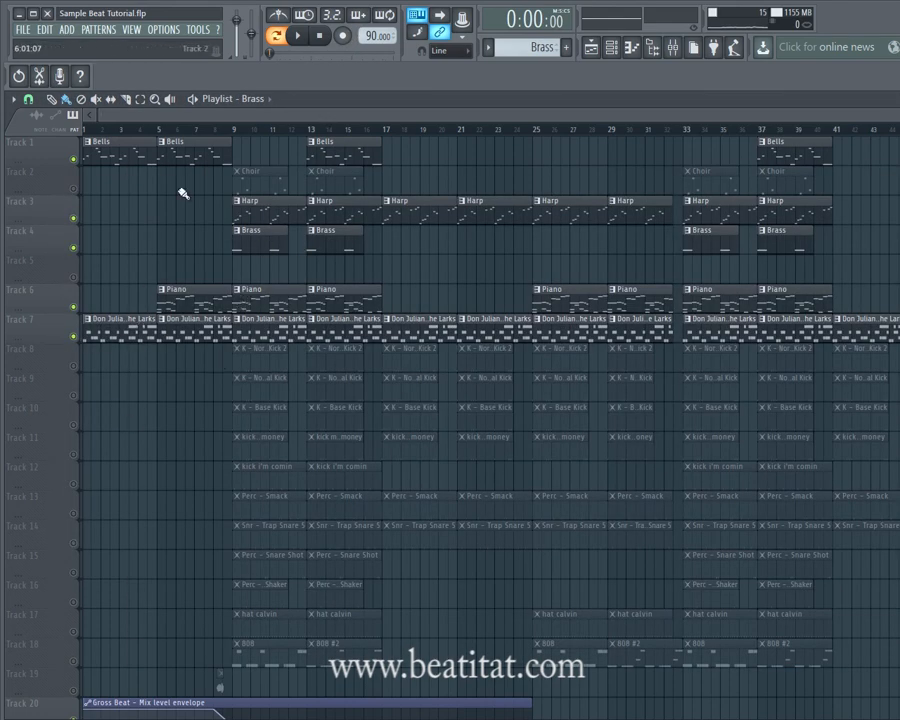
- Examine the playlist arrangement across all tracks and along its full length to the ending, and return to bar 1
scroll(183, 193, "down", 6)
scroll(201, 173, "up", 5)
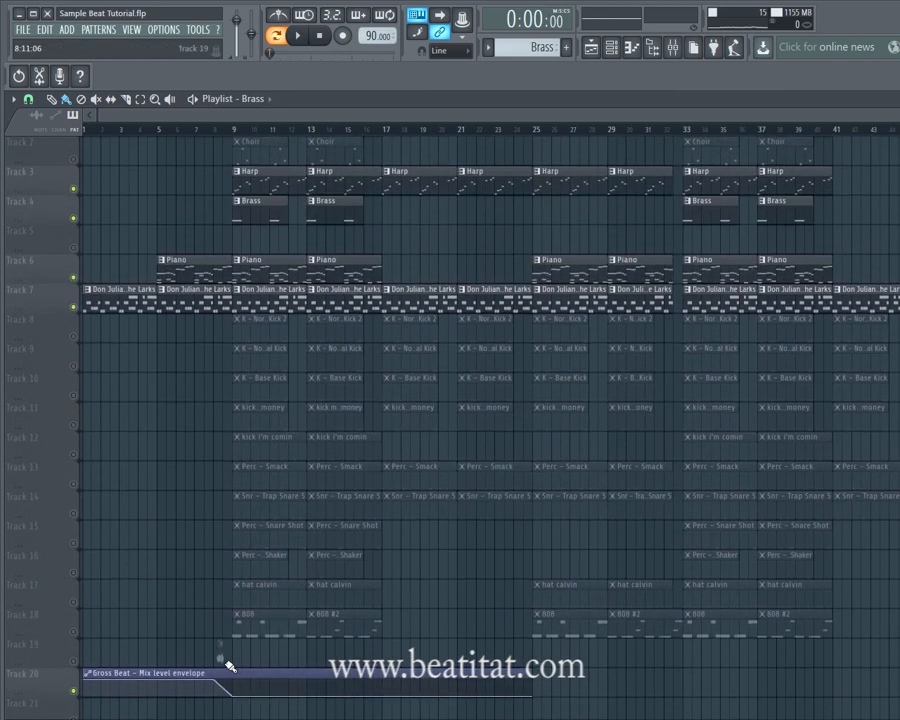
scroll(357, 345, "up", 1)
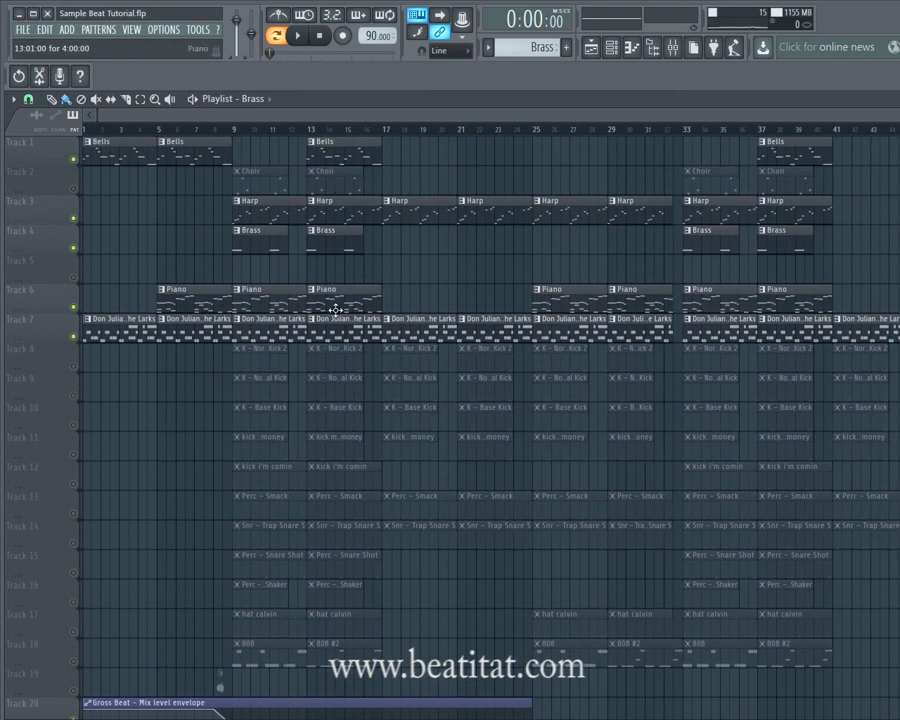
left_click_drag(360, 116, 899, 115)
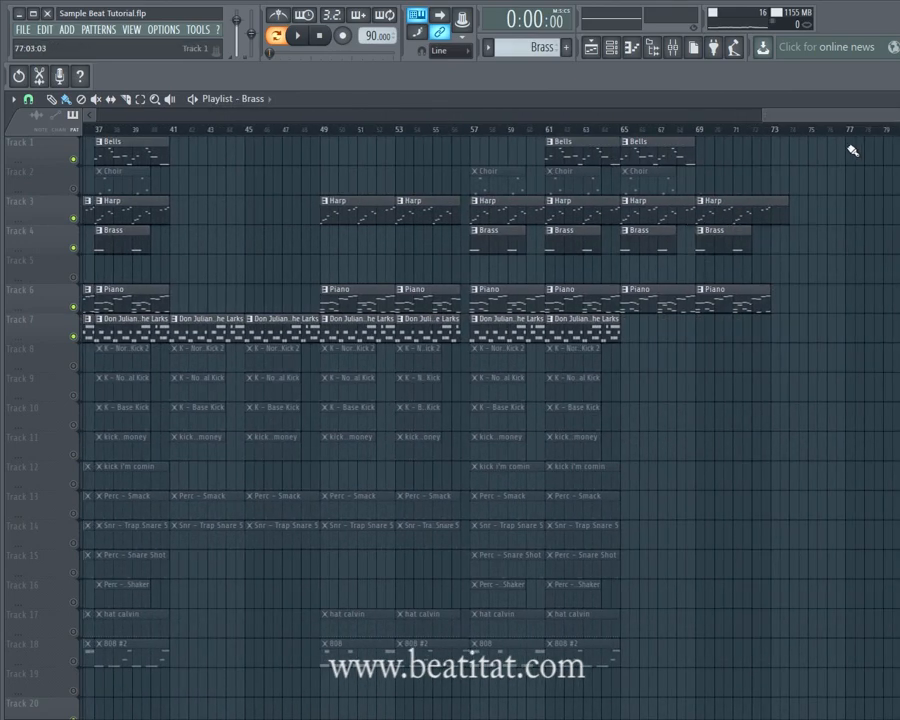
left_click_drag(833, 118, 1, 345)
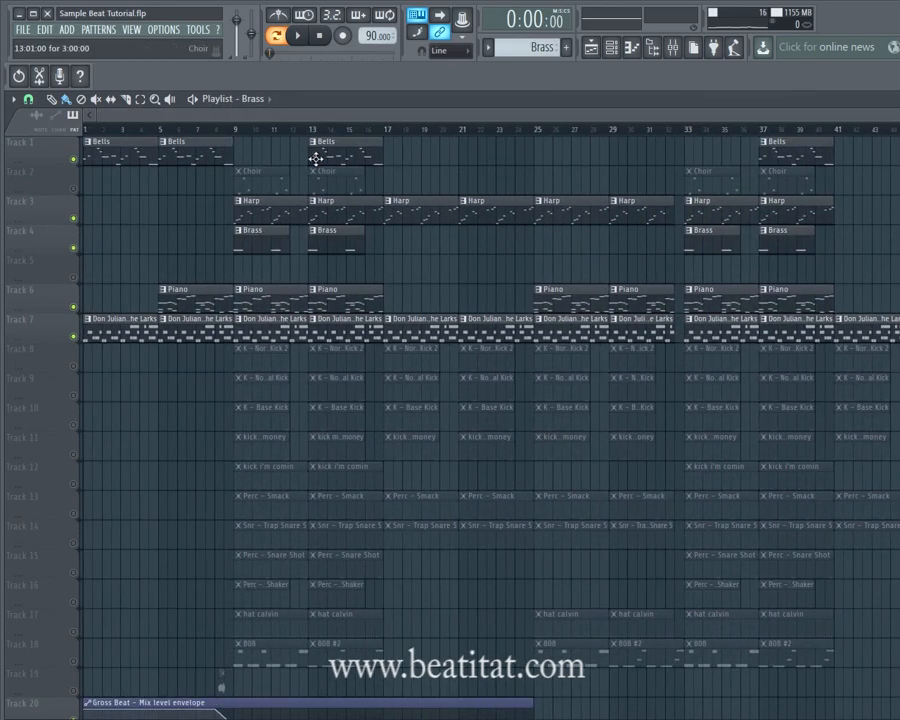
left_click_drag(190, 113, 844, 223)
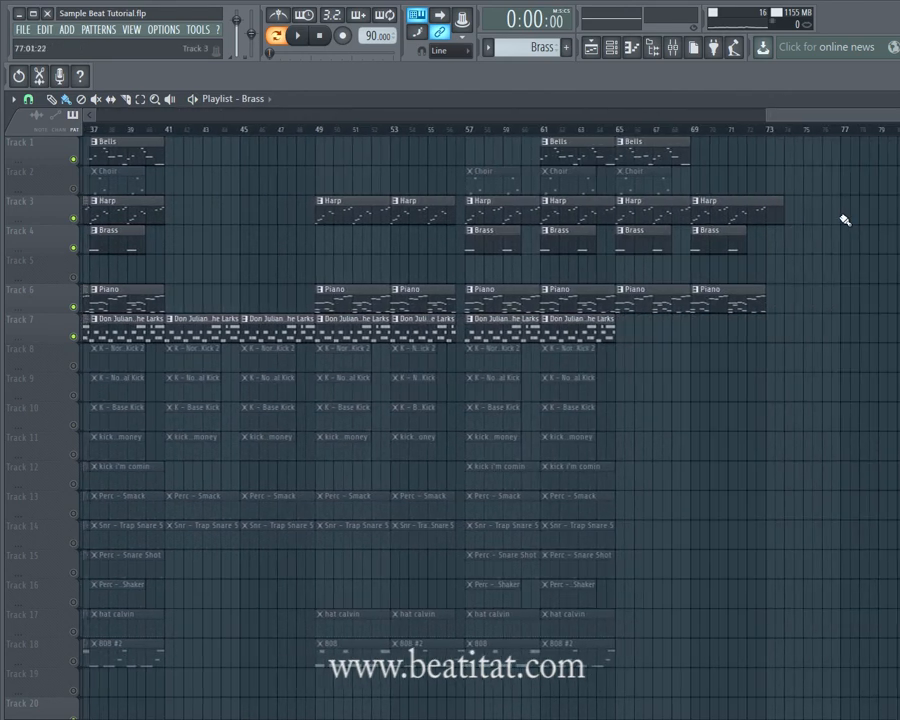
left_click_drag(793, 127, 406, 141)
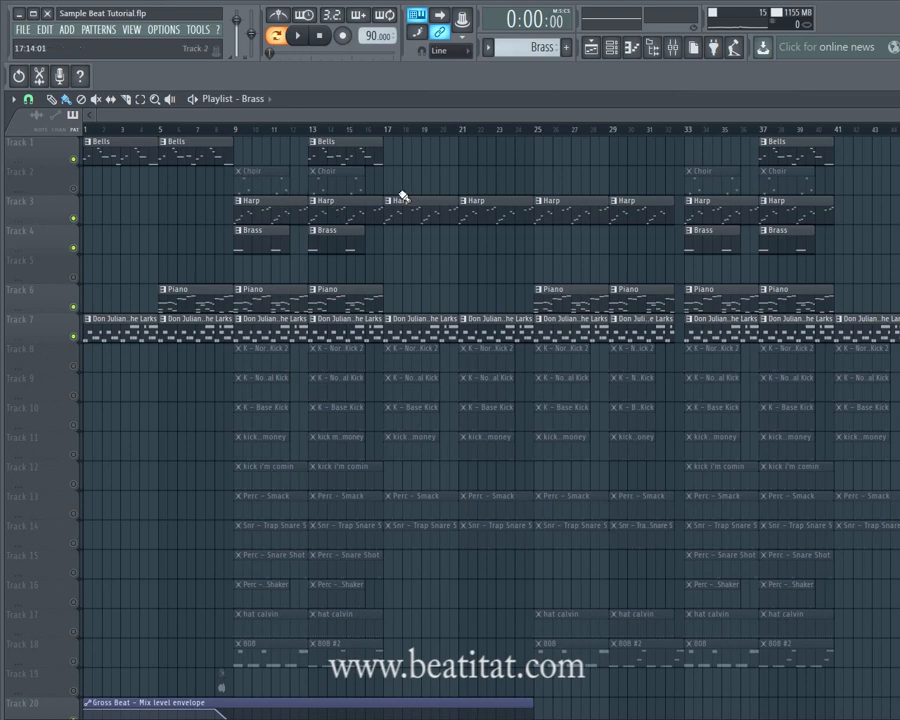
- Examine the Brass pattern's notes and open its instrument from the channel rack, and return to the playlist
double_click(330, 245)
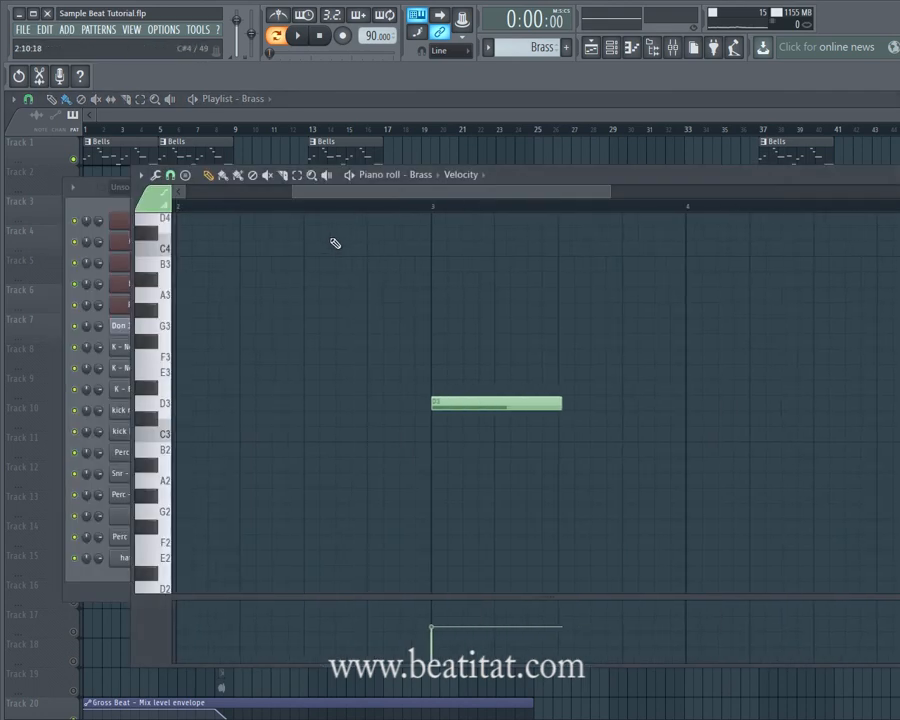
left_click(104, 215)
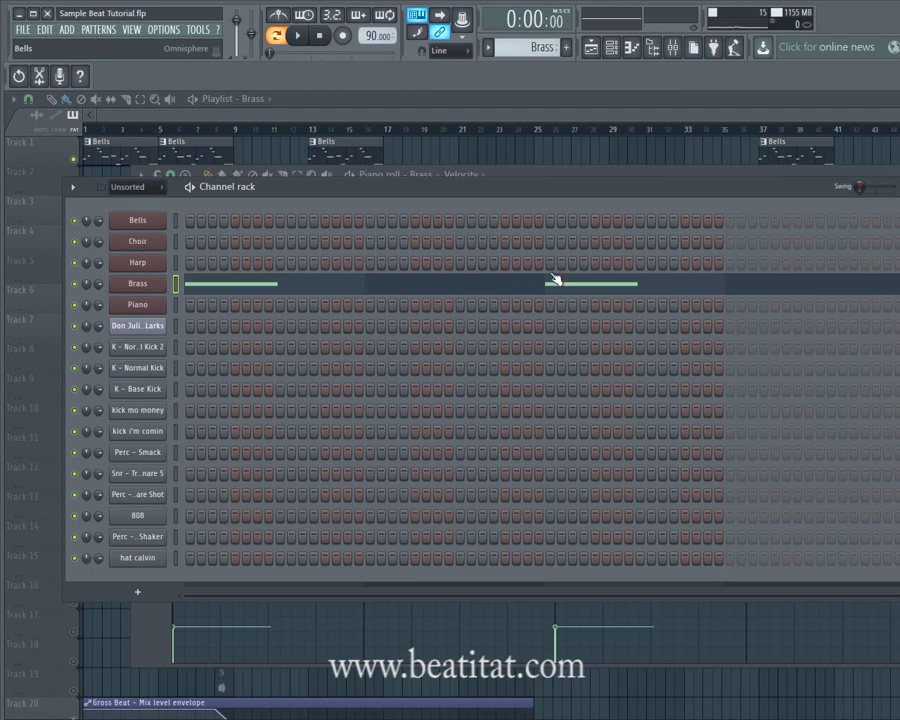
left_click(117, 279)
left_click(668, 201)
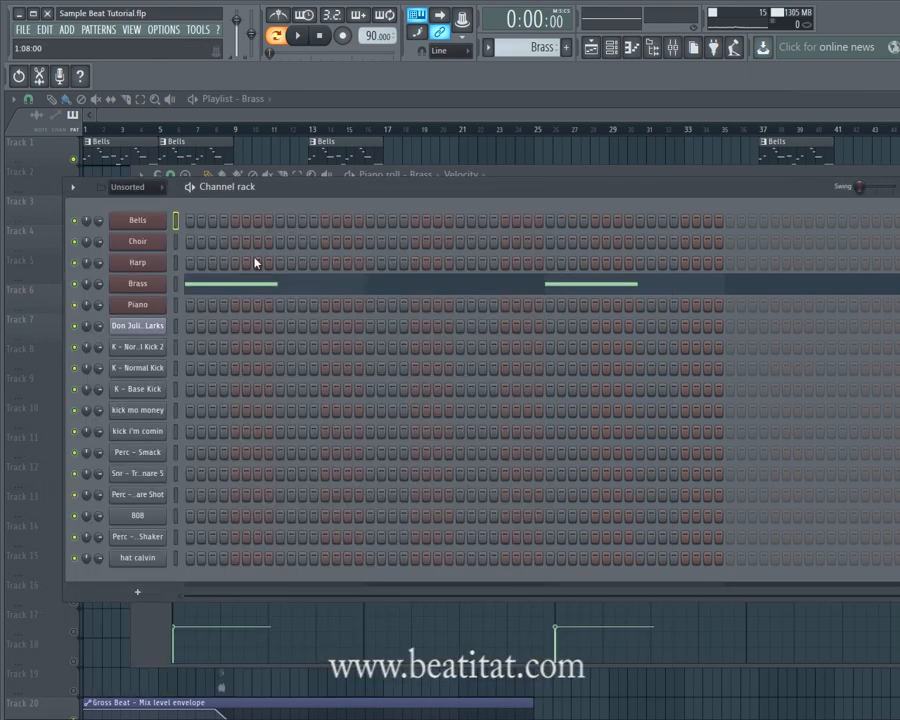
left_click(145, 292)
left_click(668, 238)
left_click(365, 120)
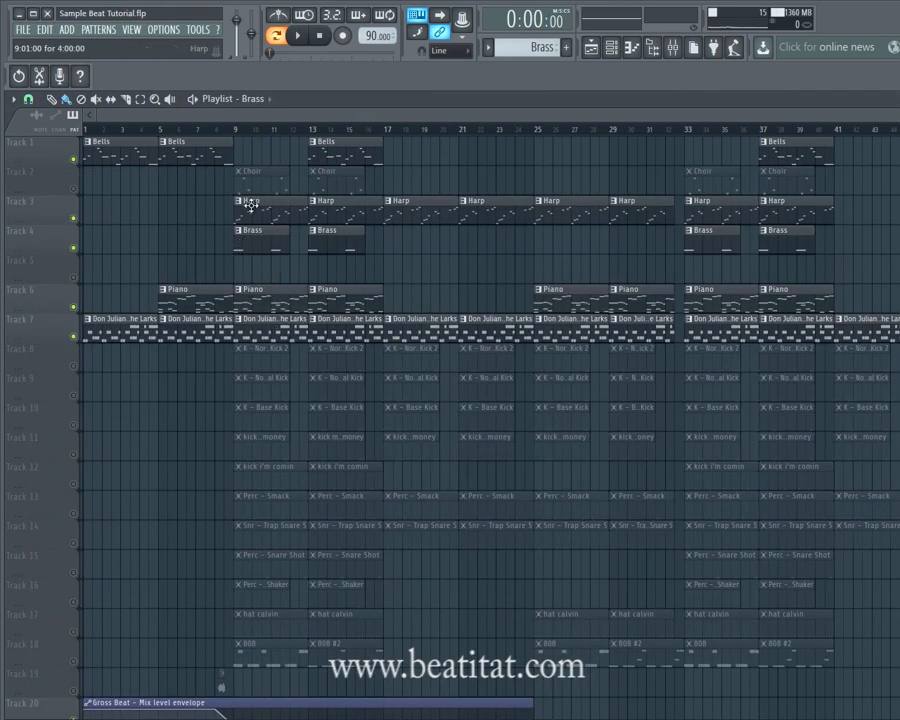
- Unmute the Choir track on Track 2 and move the song playhead to bar 9
left_click(73, 188)
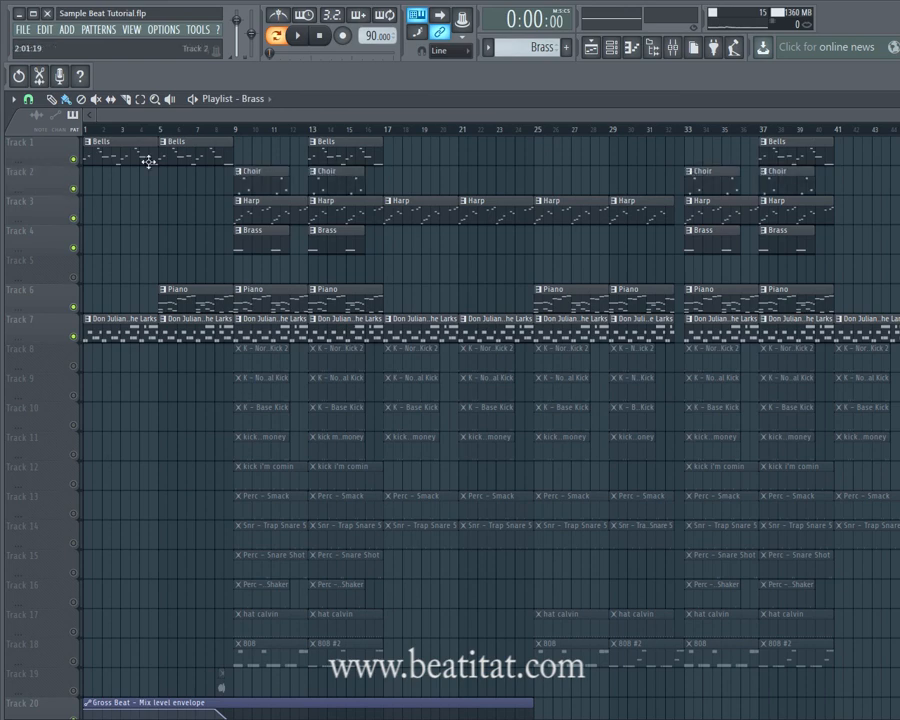
left_click(237, 130)
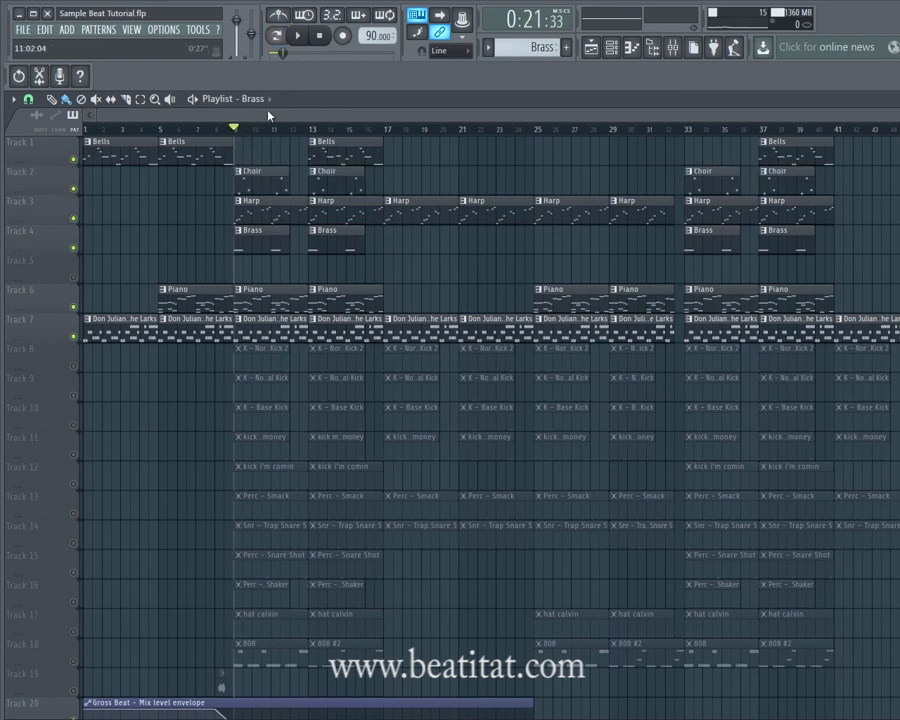
left_click_drag(307, 117, 899, 160)
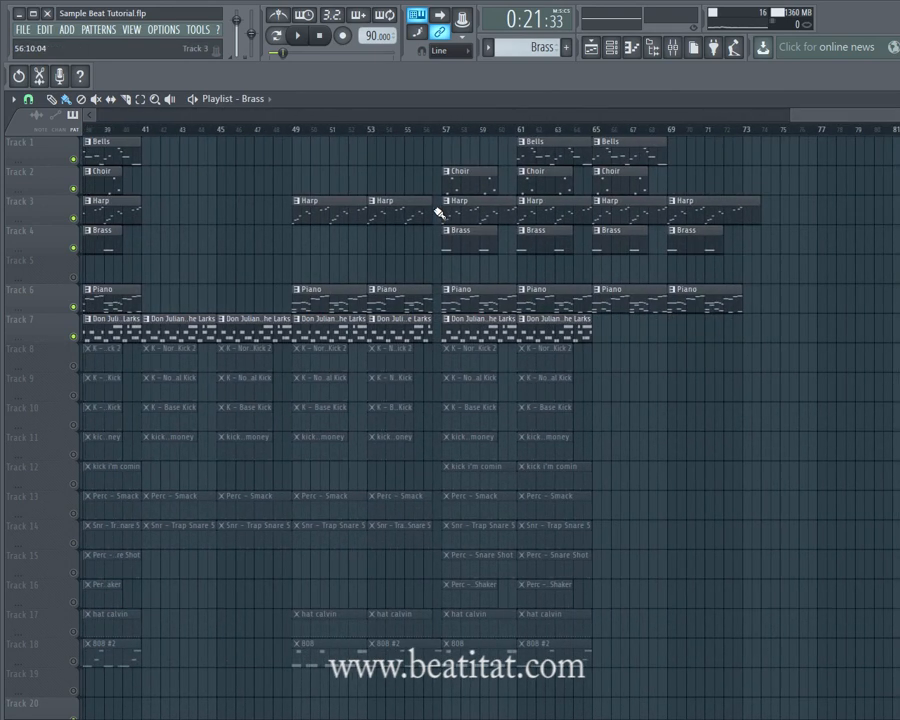
left_click_drag(845, 123, 248, 140)
- Show the Choir channel's effect chain in the mixer, and close the mixer
left_click(671, 47)
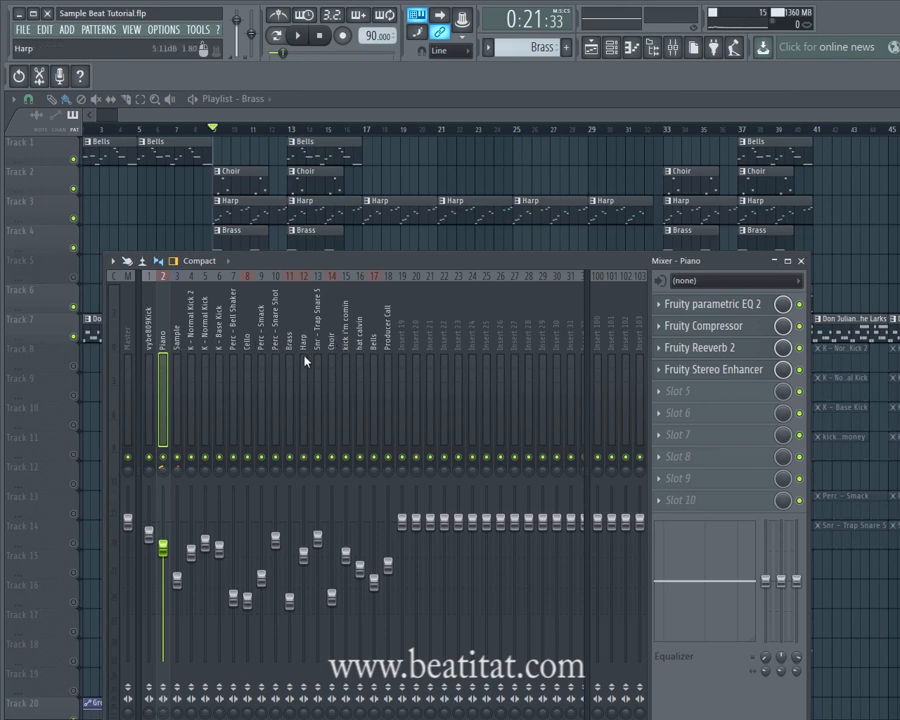
left_click(333, 352)
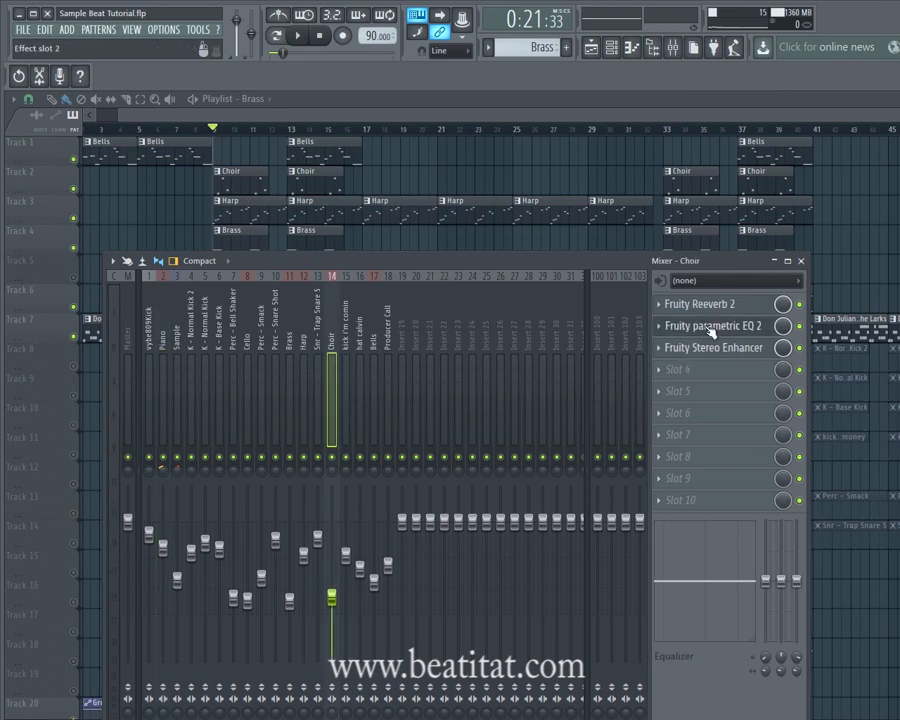
key("F9")
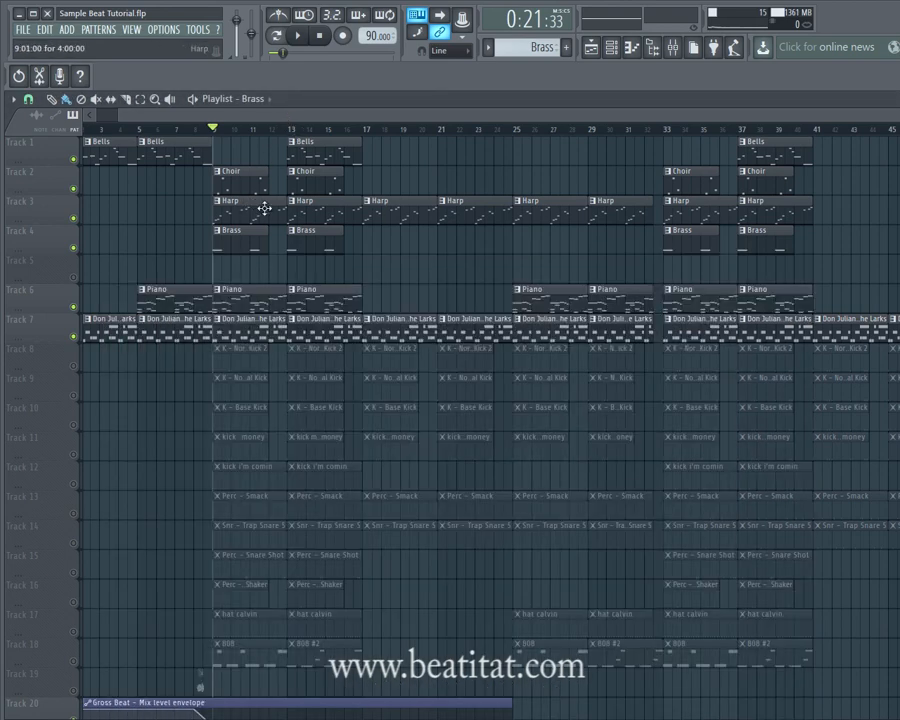
- Play the song from bar 9 to hear the Choir layer, and stop playback
left_click(297, 35)
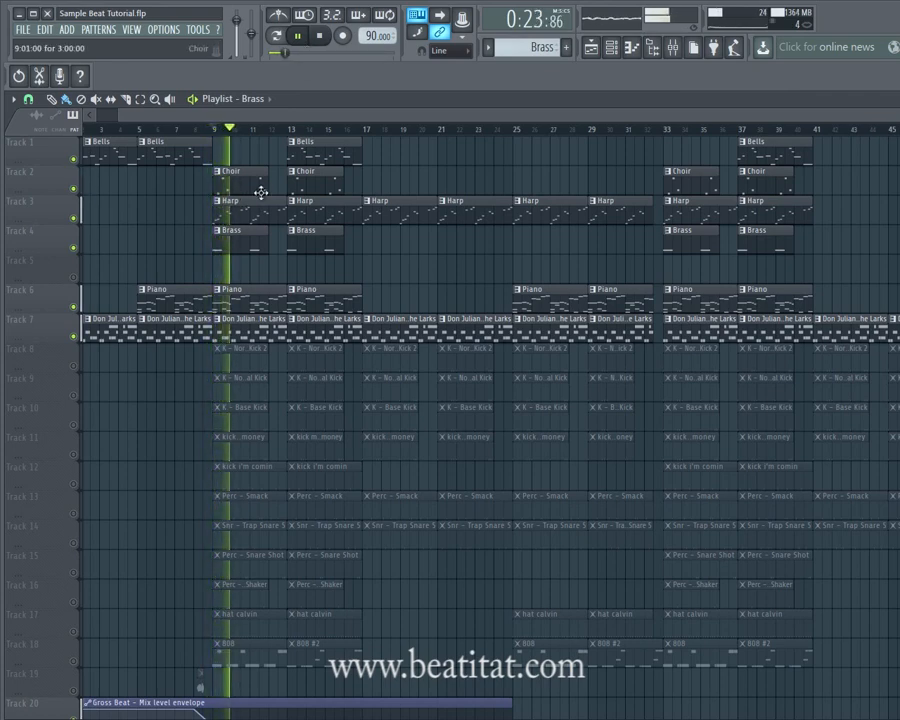
left_click(322, 38)
left_click(324, 40)
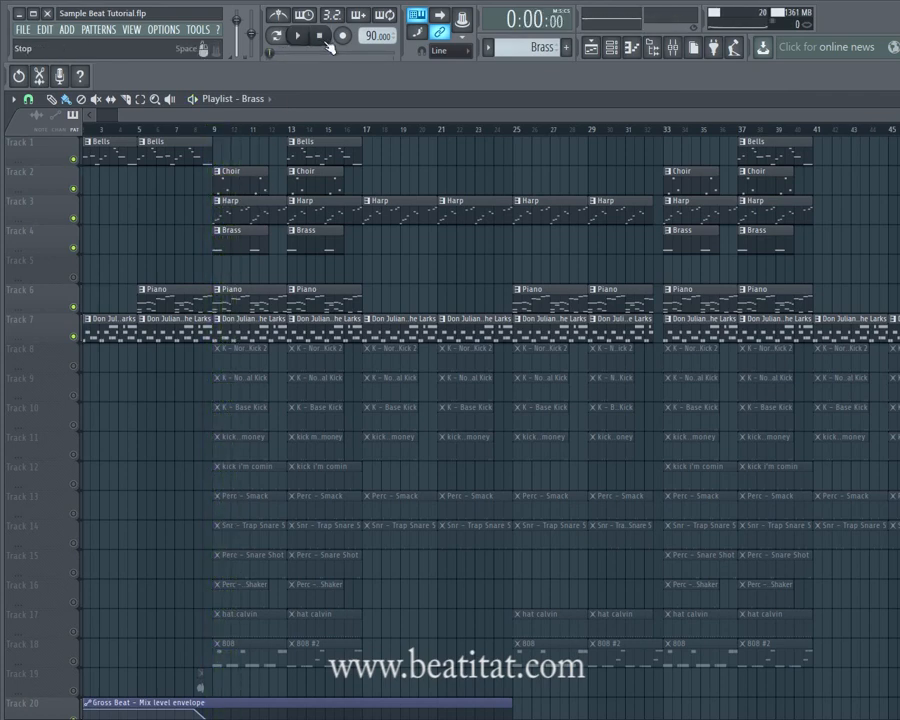
- Unmute the 808 track on Track 18 and look over its clips and the Gross Beat envelope in the arrangement
scroll(388, 378, "down", 1)
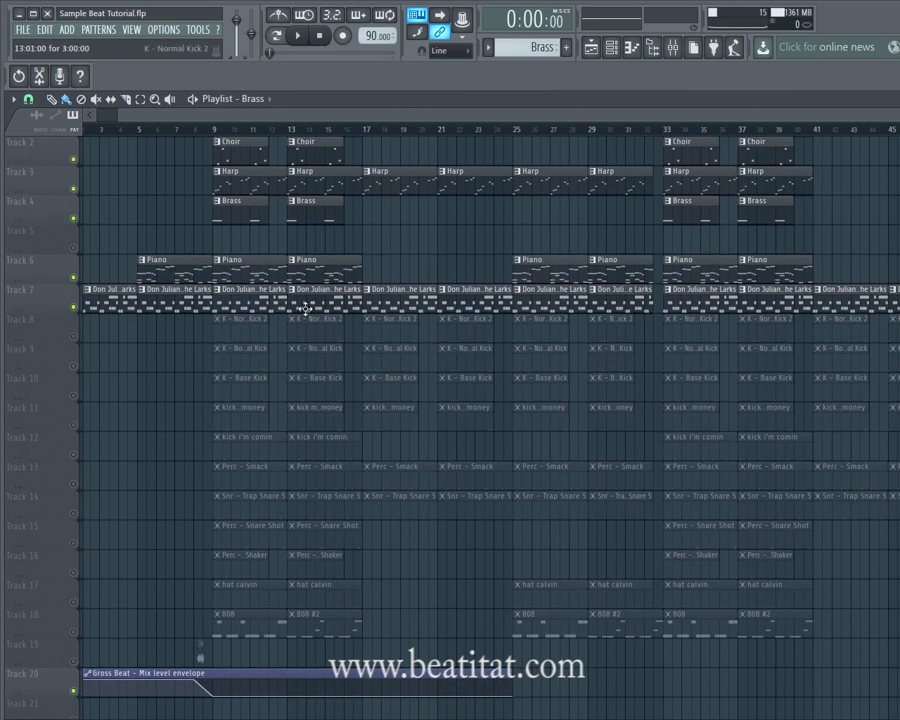
left_click(73, 633)
scroll(240, 605, "down", 5)
scroll(245, 592, "up", 5)
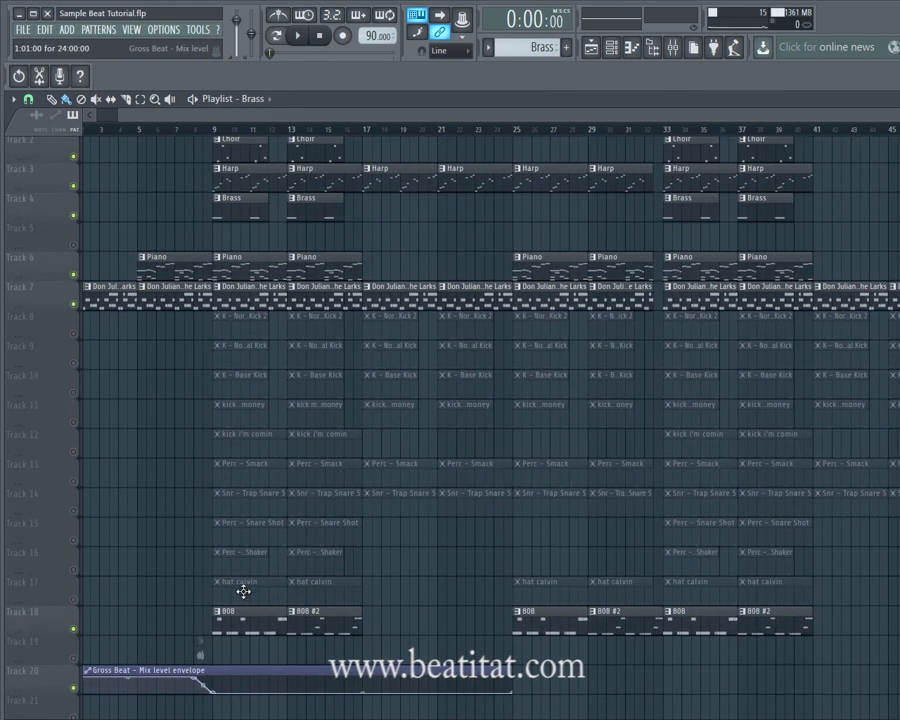
scroll(364, 480, "up", 1)
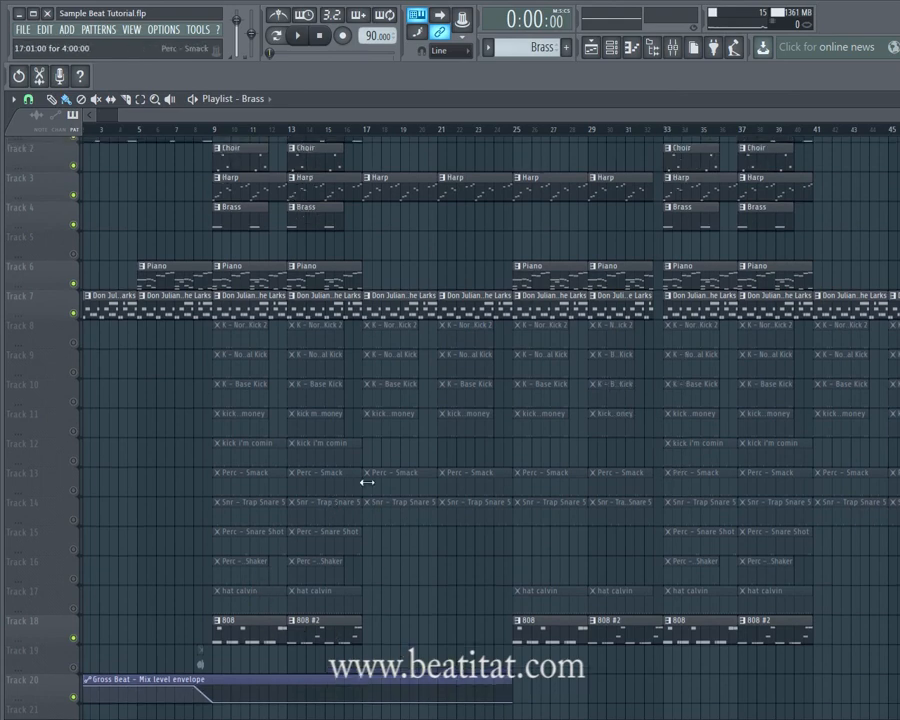
scroll(652, 566, "down", 2)
scroll(310, 570, "down", 2)
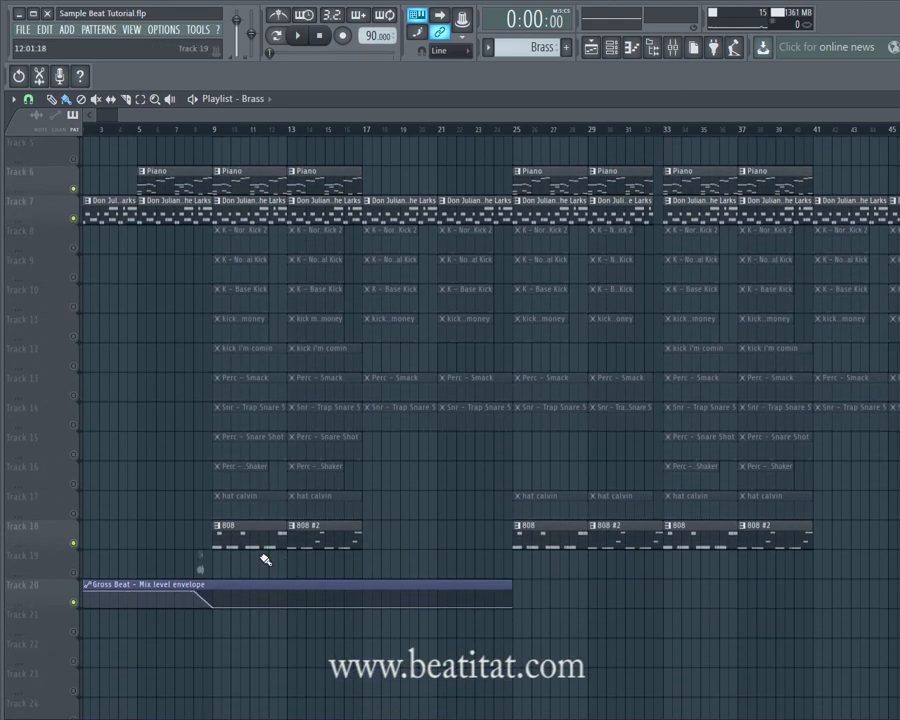
left_click_drag(486, 118, 306, 240)
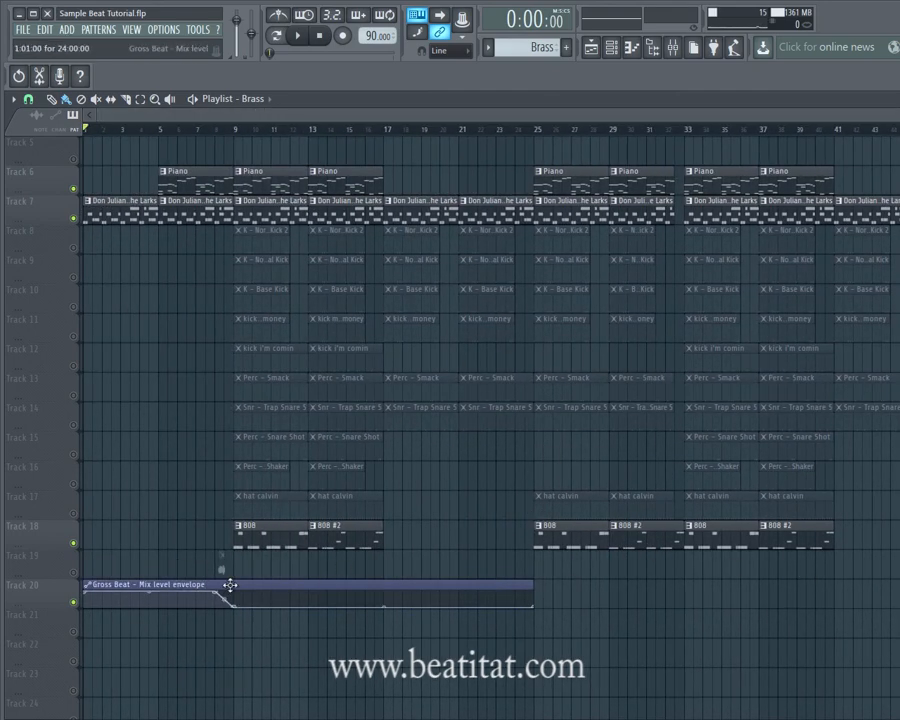
scroll(226, 556, "up", 4)
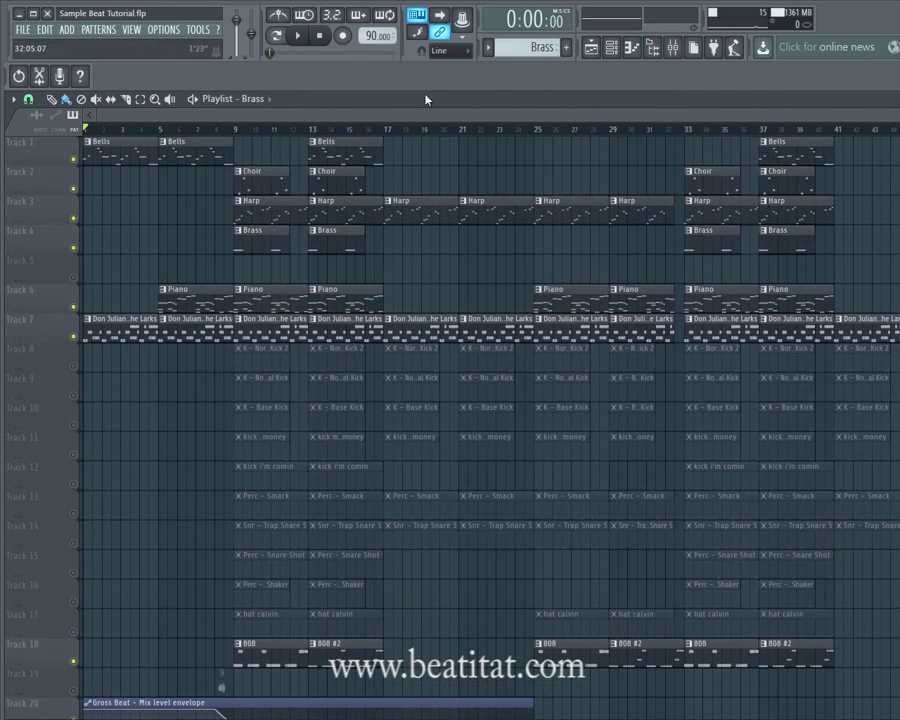
scroll(460, 591, "down", 4)
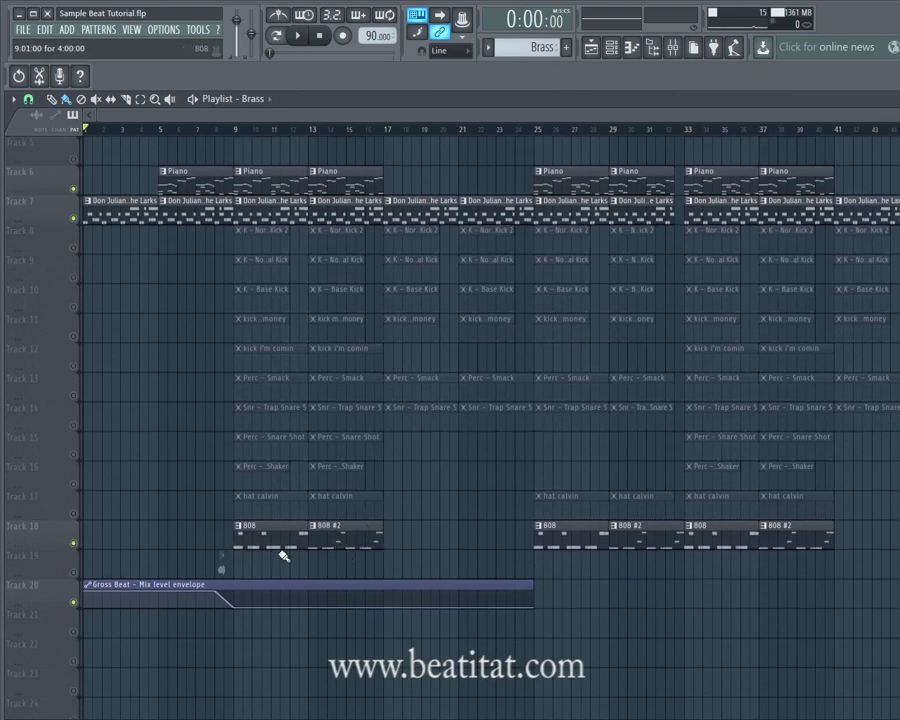
- Play the 808 pattern on its own while viewing its notes in the piano roll, and stop it
double_click(247, 545)
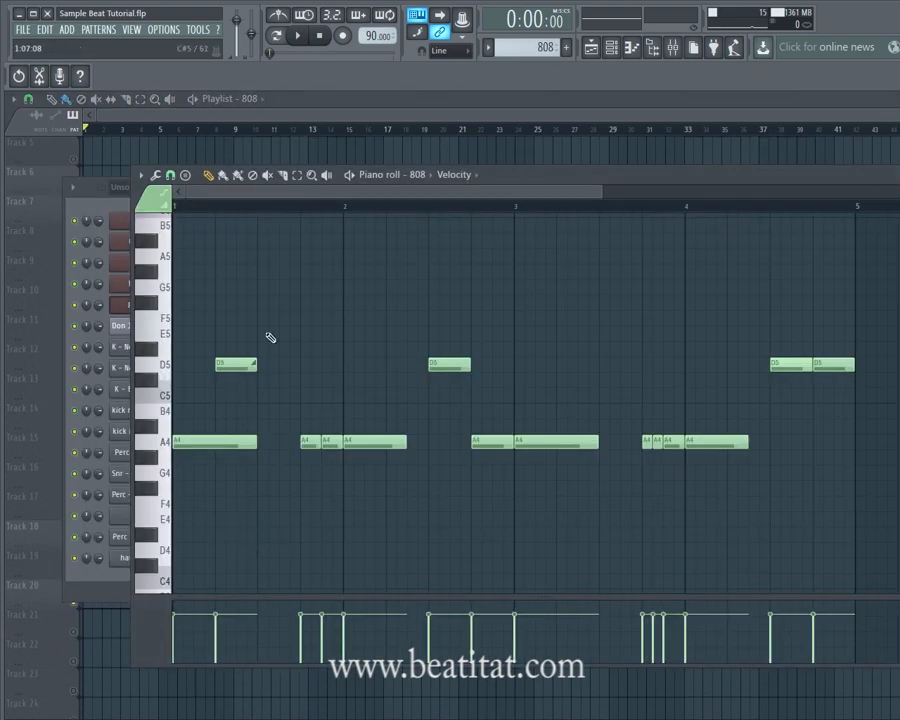
left_click(350, 176)
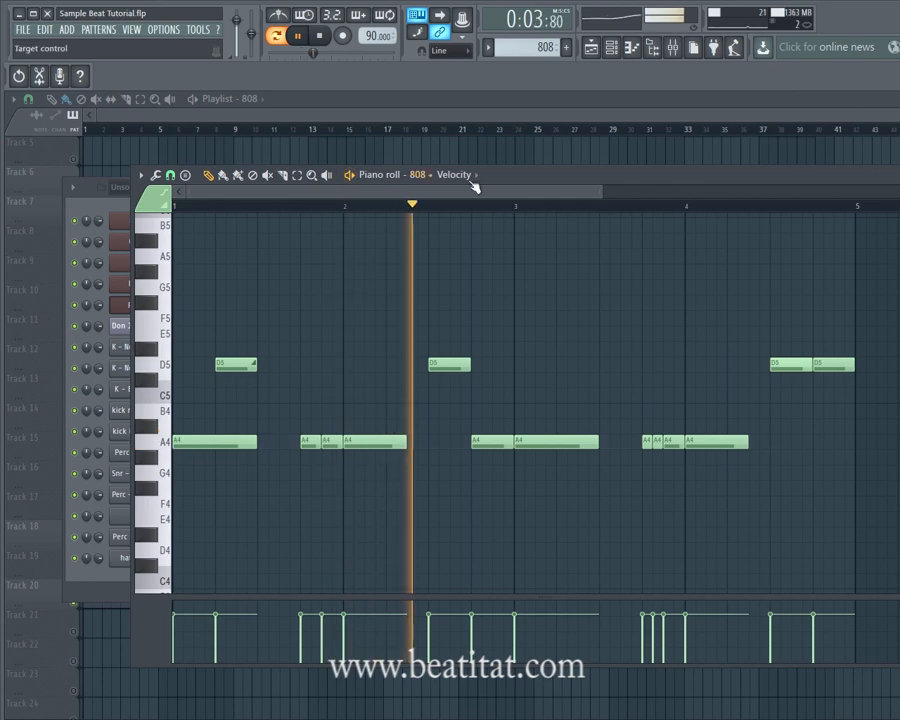
left_click(321, 37)
- Play the song from bar 14 with the 808 included, check the channel rack, and return to the playlist
left_click_drag(379, 130, 329, 129)
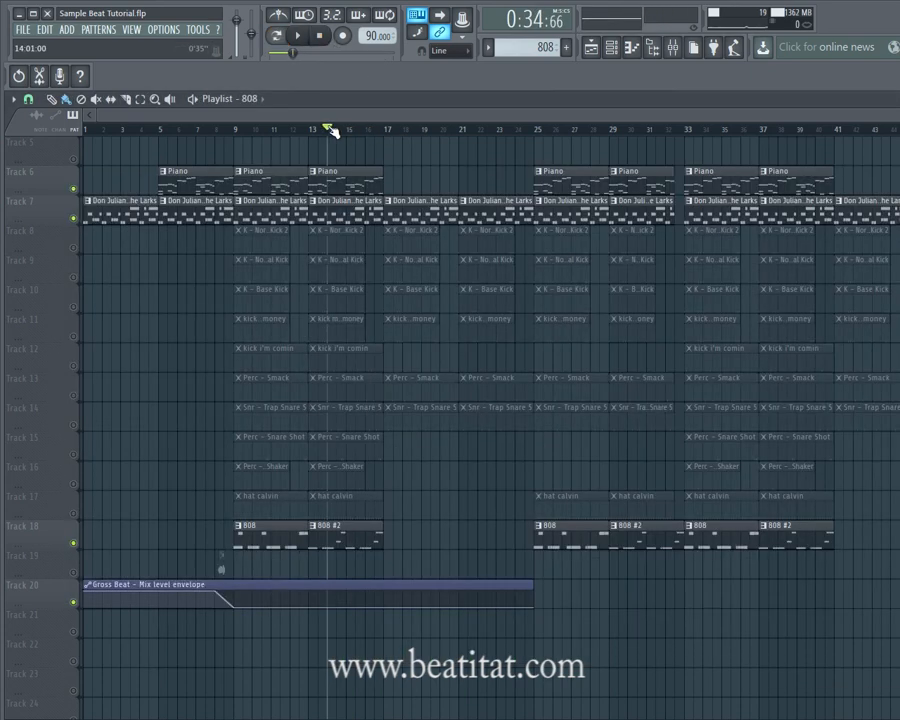
key("space")
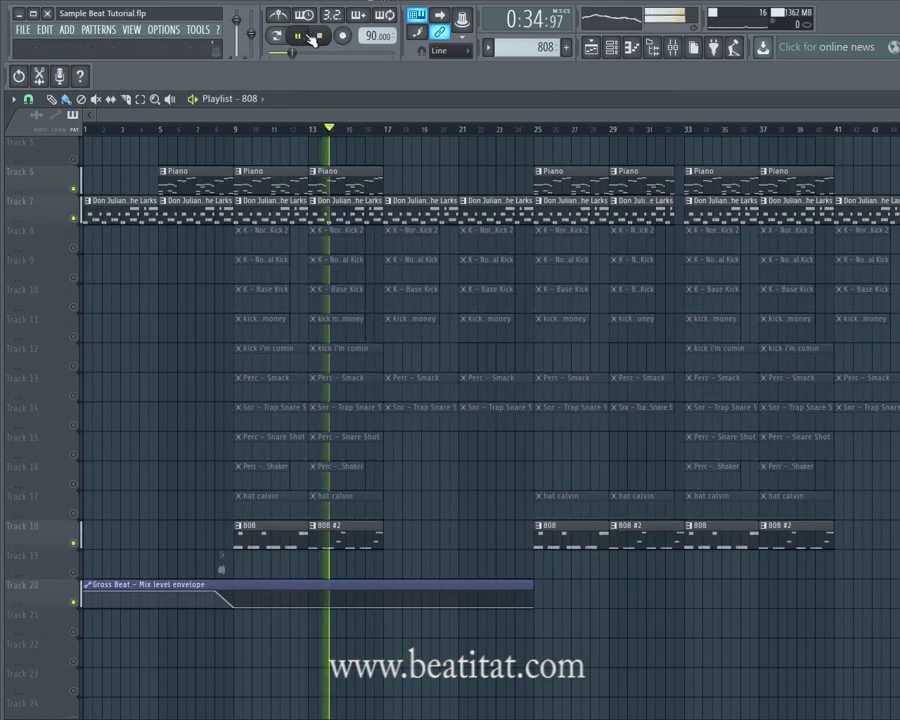
left_click(611, 46)
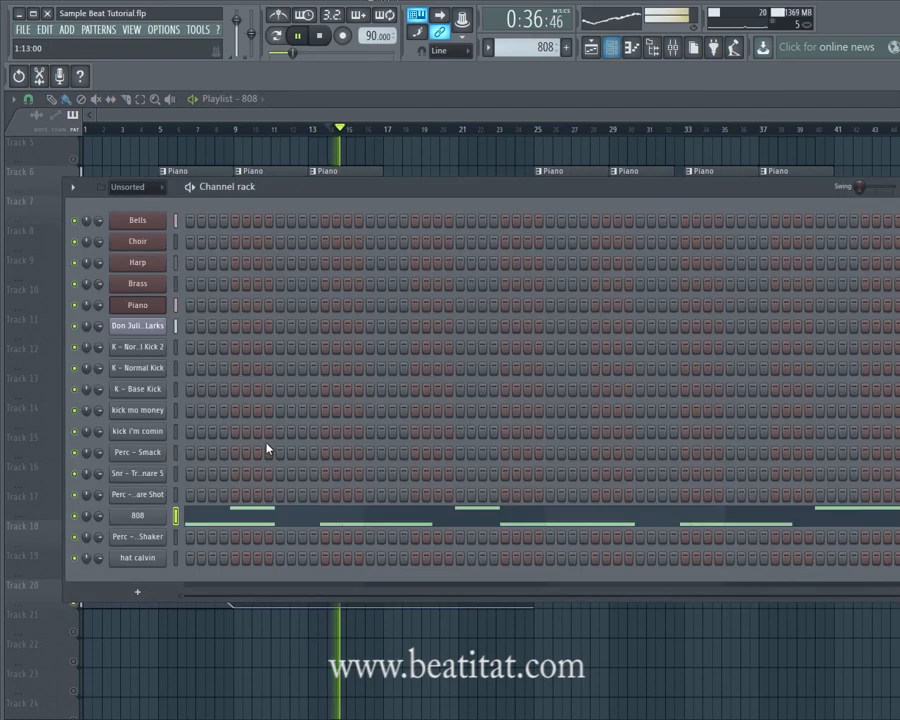
left_click(318, 103)
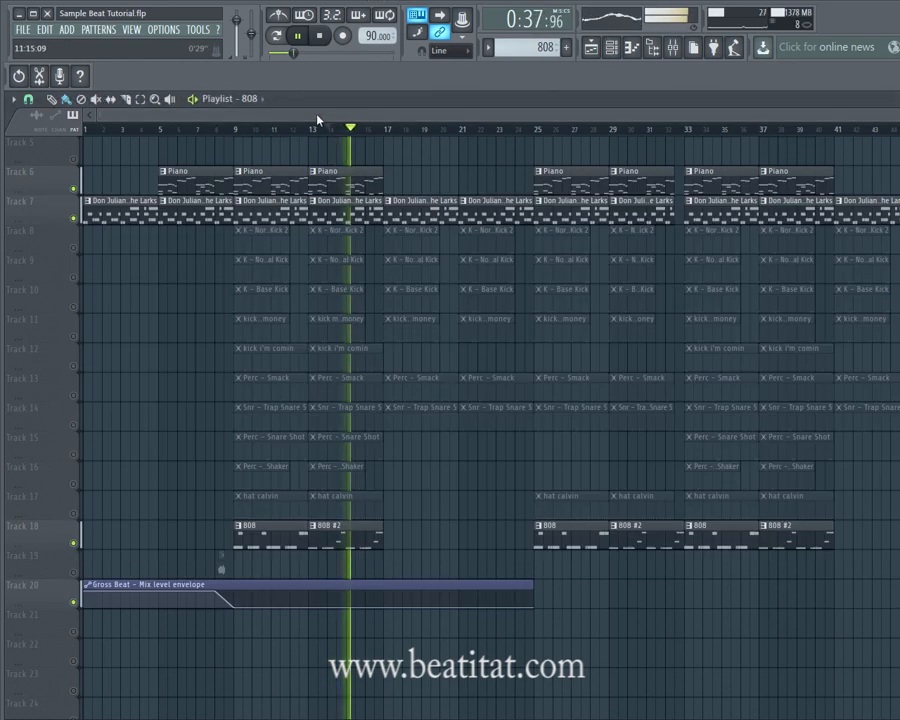
- Solo the 808 track on Track 18, unmute the Gross Beat envelope on Track 20, and restart playback at bar 9
right_click(73, 543)
left_click(75, 602)
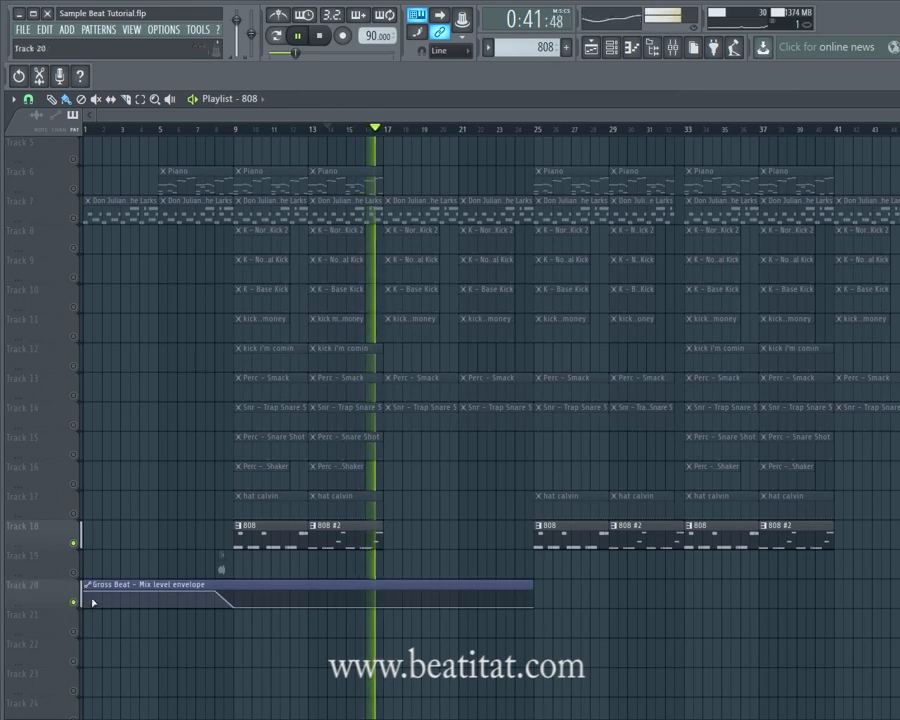
left_click(310, 129)
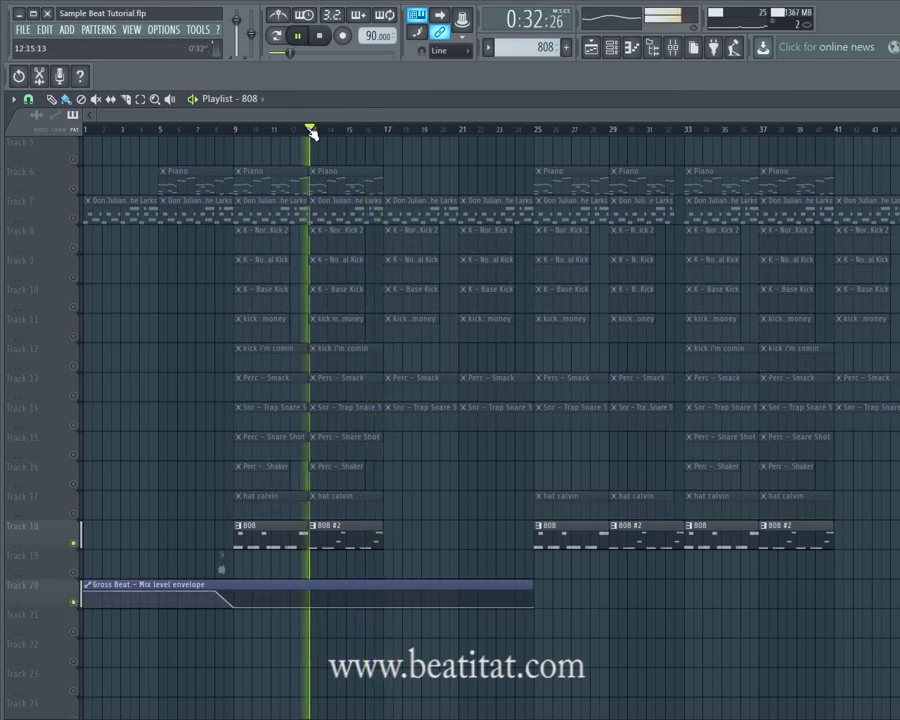
left_click(235, 130)
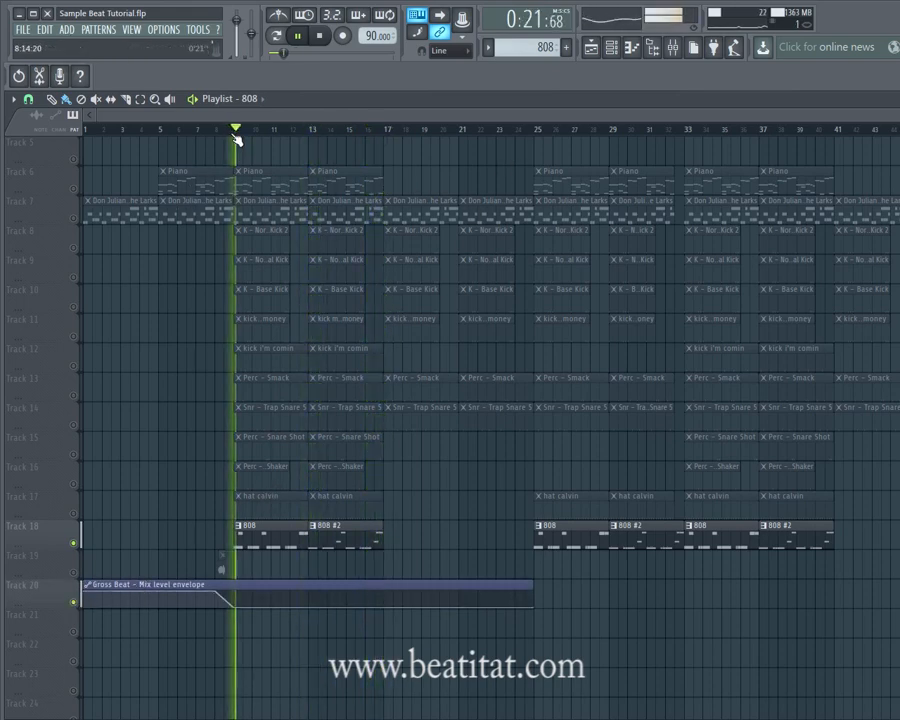
- Replay the soloed 808 pattern from bar 9 while following its notes in the piano roll
double_click(267, 548)
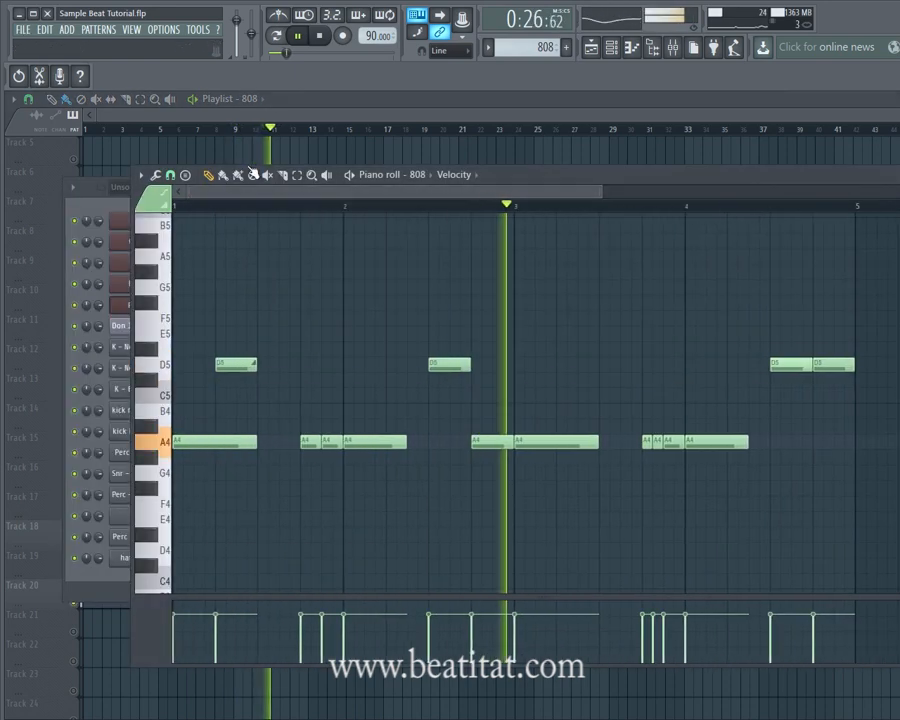
left_click(240, 129)
double_click(260, 546)
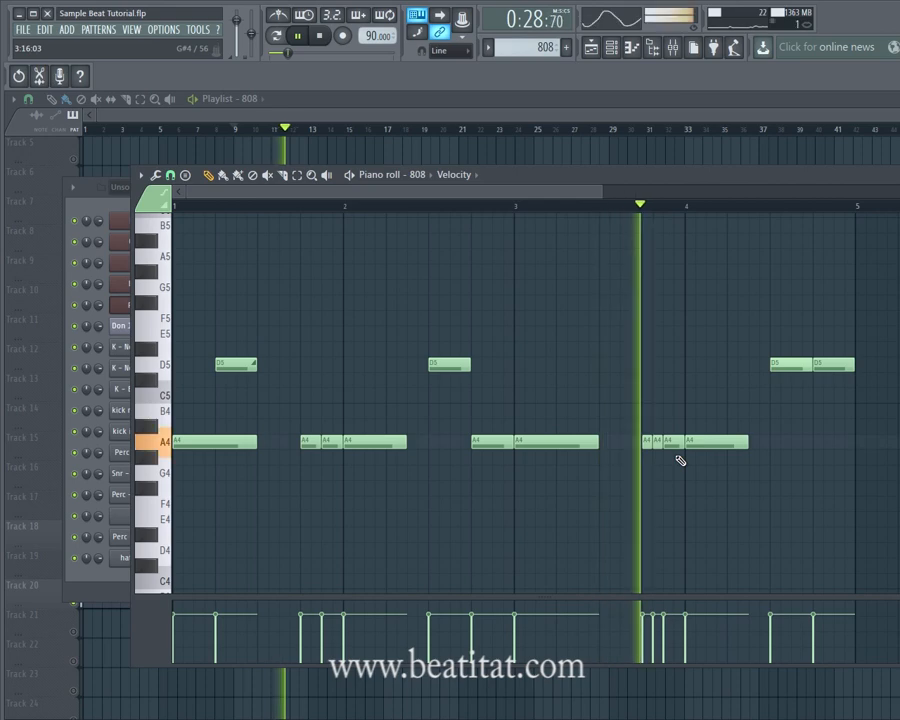
left_click(460, 112)
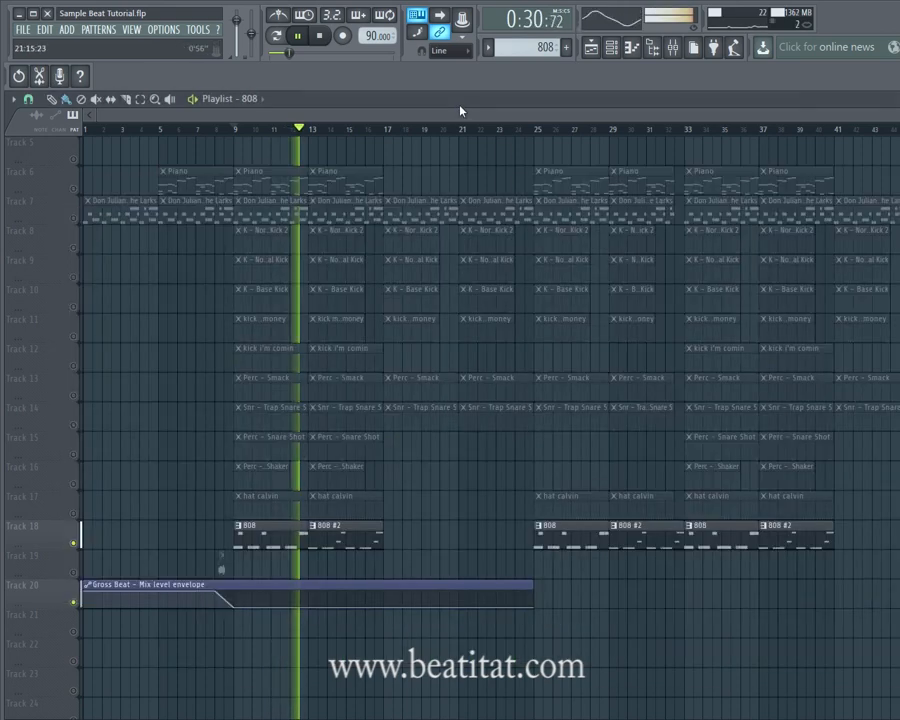
- View the 808 #2 pattern's notes in the piano roll as it plays, and replay it from bar 13 in the playlist
double_click(344, 545)
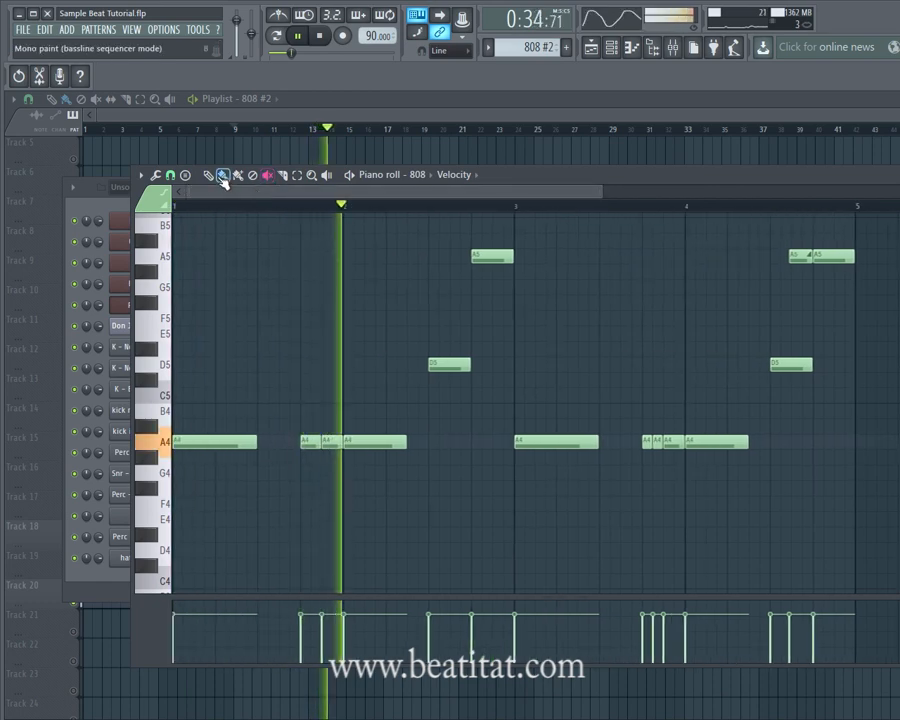
left_click(208, 176)
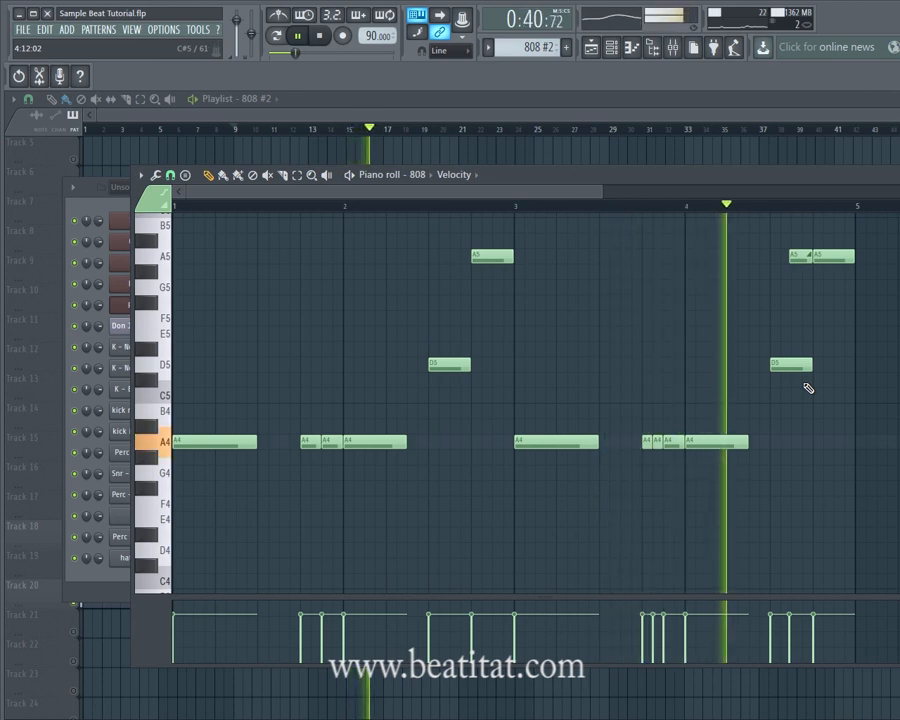
left_click(478, 106)
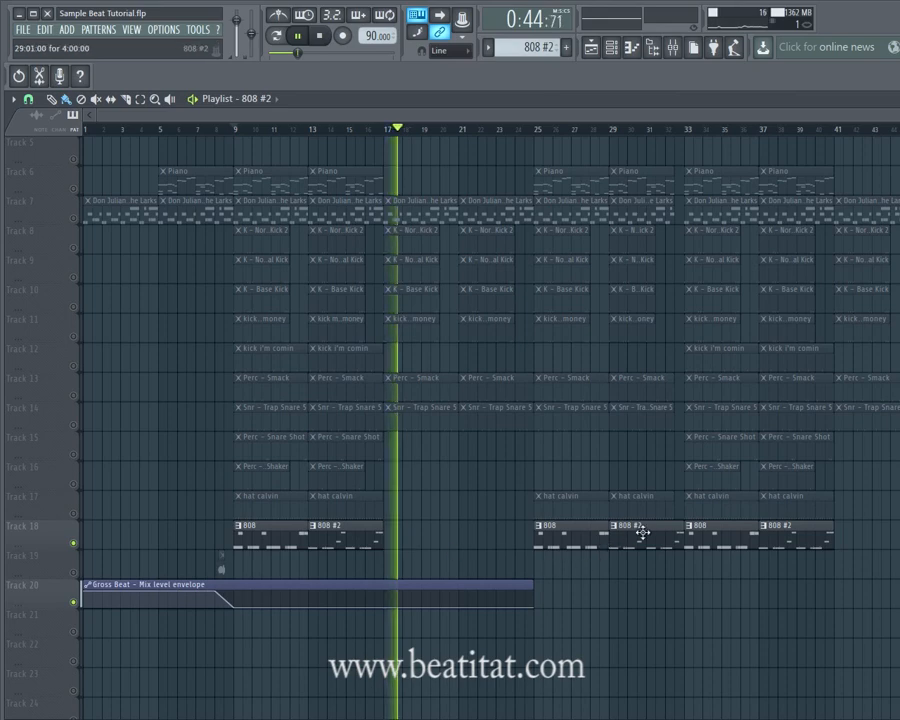
left_click(656, 130)
left_click(306, 130)
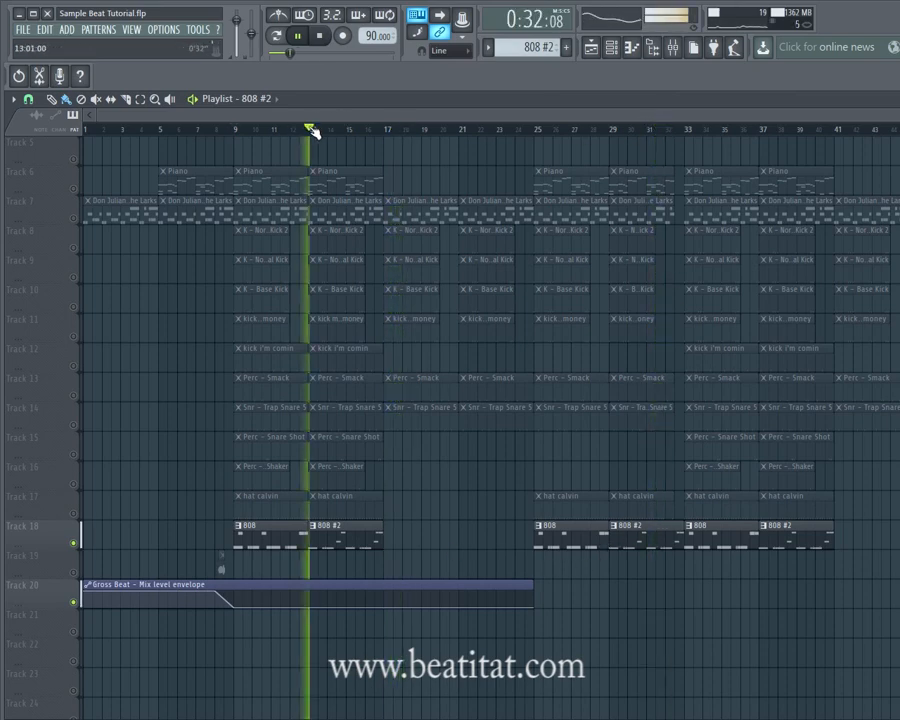
- Stop playback and turn off the solo on Track 18 so all playlist tracks are enabled
left_click(322, 37)
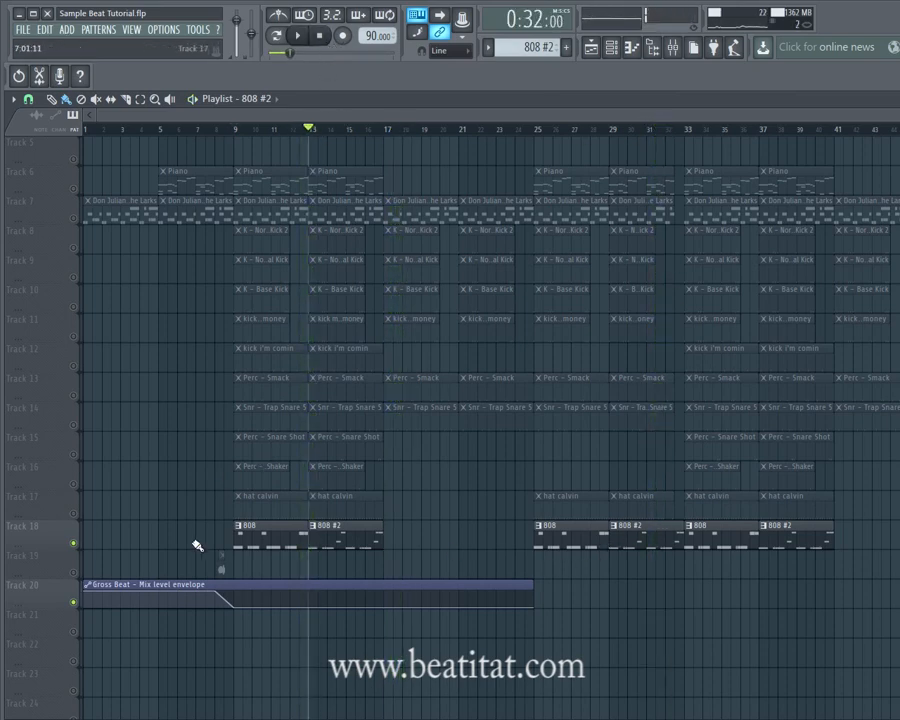
right_click(75, 544)
scroll(396, 496, "up", 4)
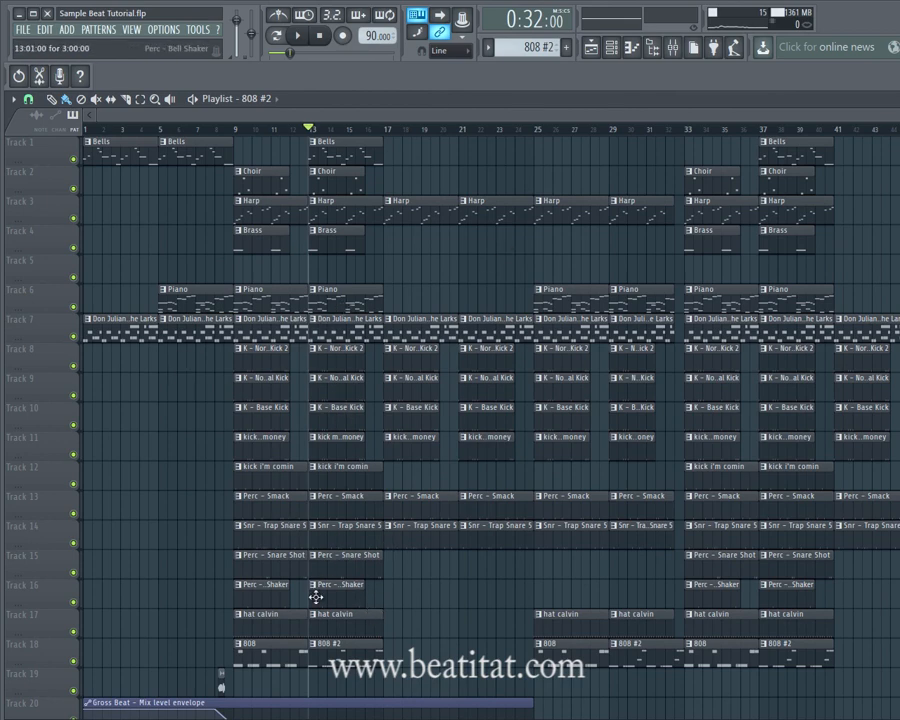
- View the K - Normal Kick 2 pattern in the piano roll while playing the song from bar 13, then stop playback
double_click(251, 357)
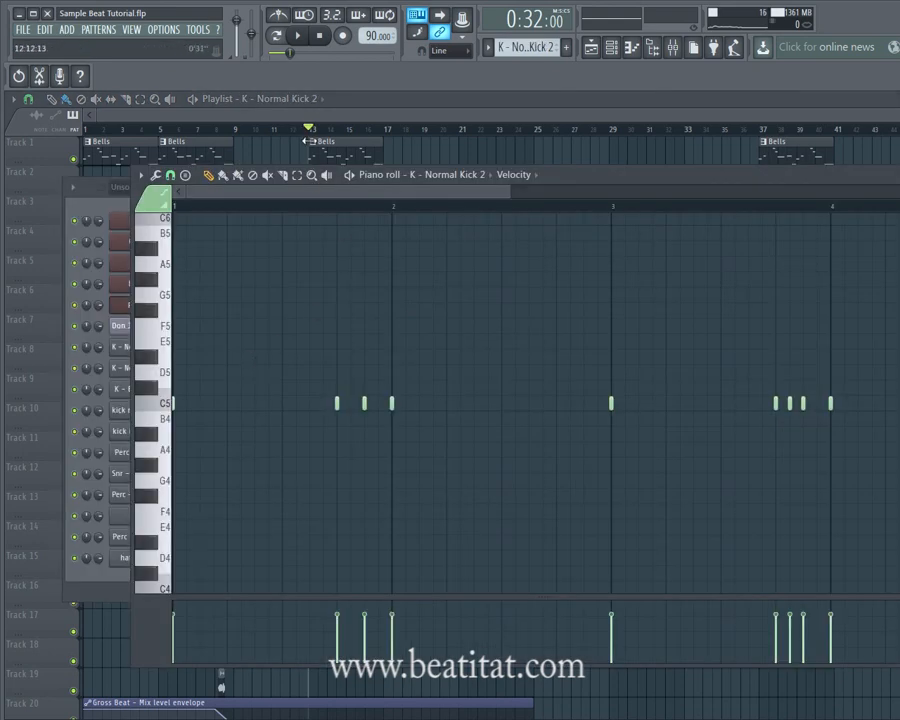
key("space")
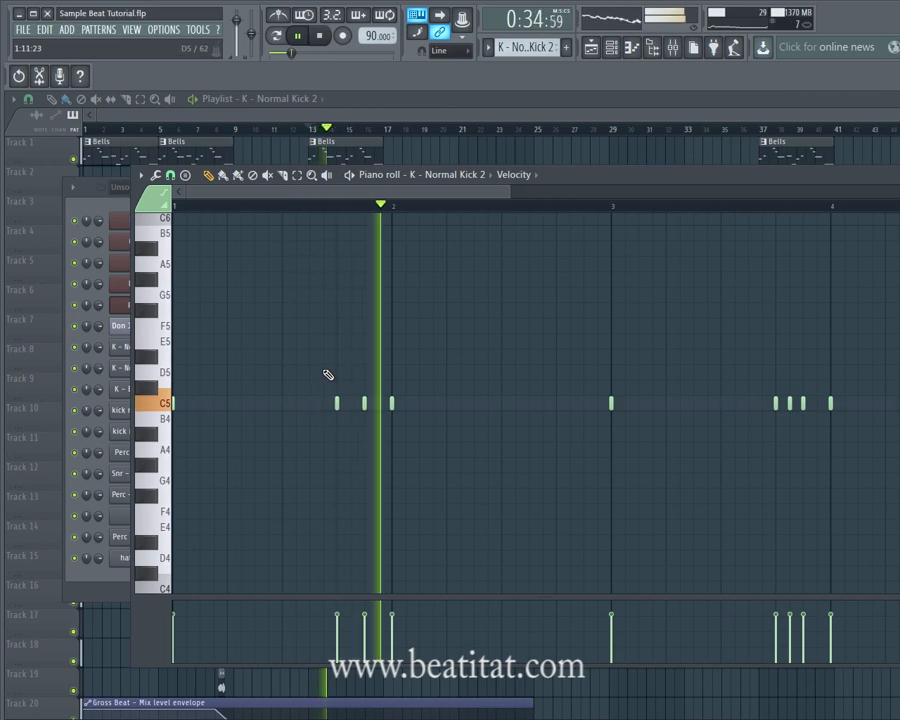
left_click(370, 118)
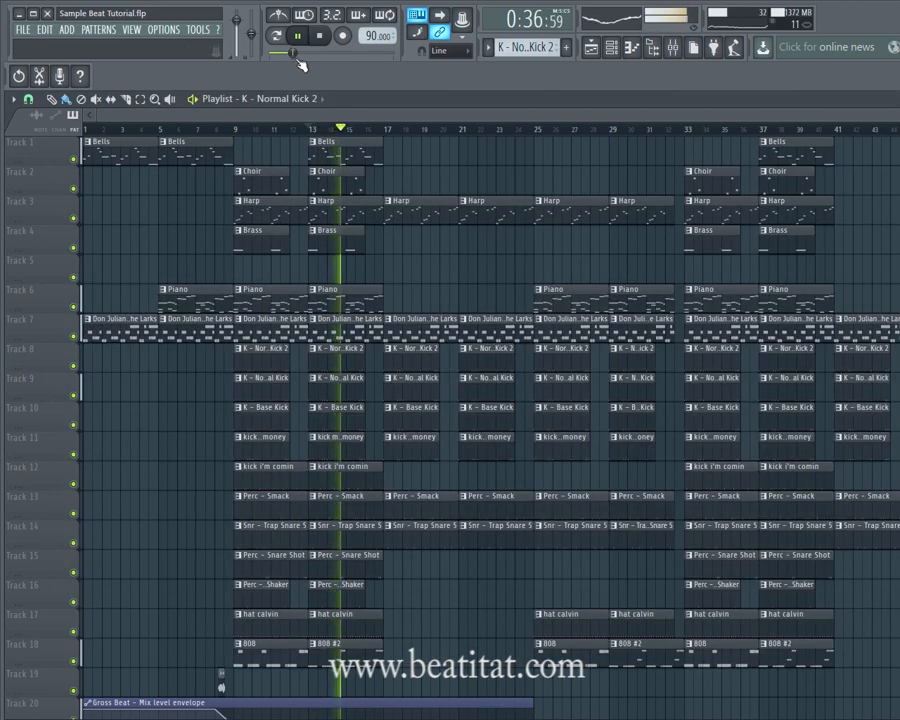
left_click(319, 35)
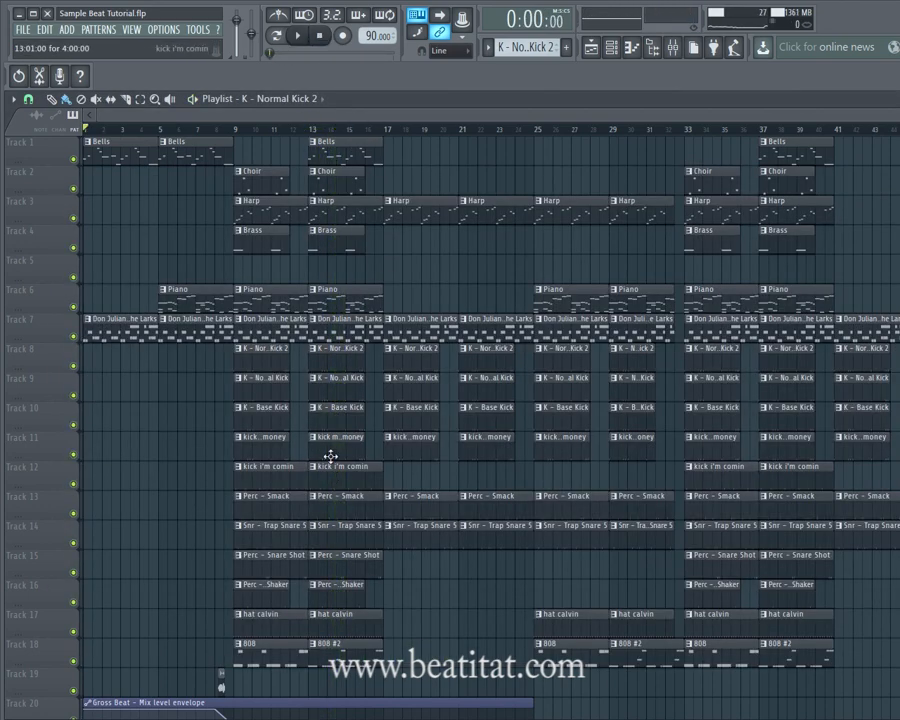
- Reopen the K - Normal Kick 2 pattern from the playlist and view its steps in the channel rack
left_click(353, 407)
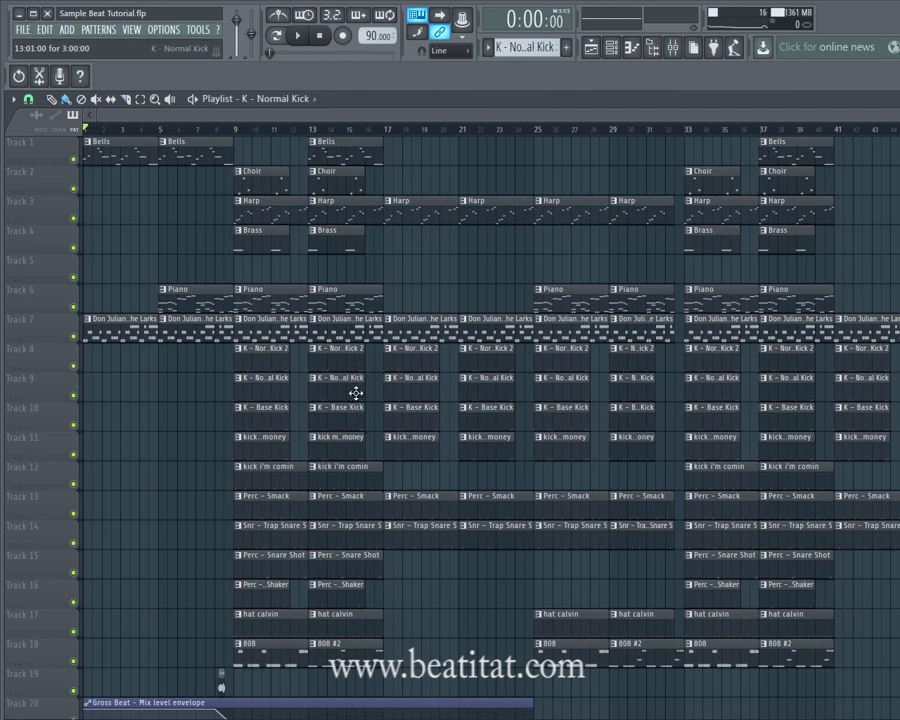
left_click(350, 368)
double_click(350, 368)
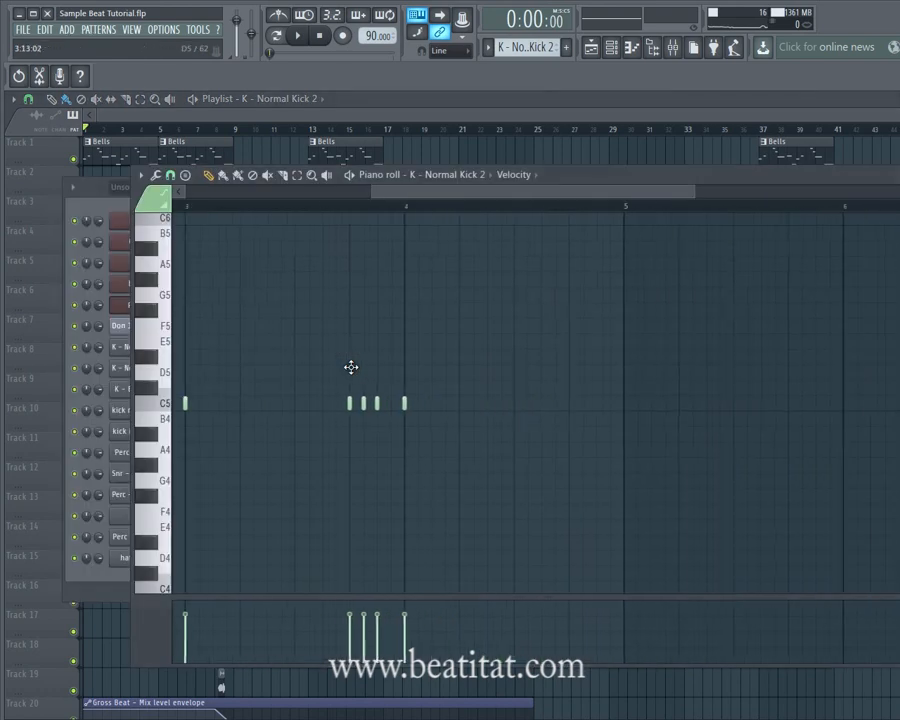
left_click(101, 581)
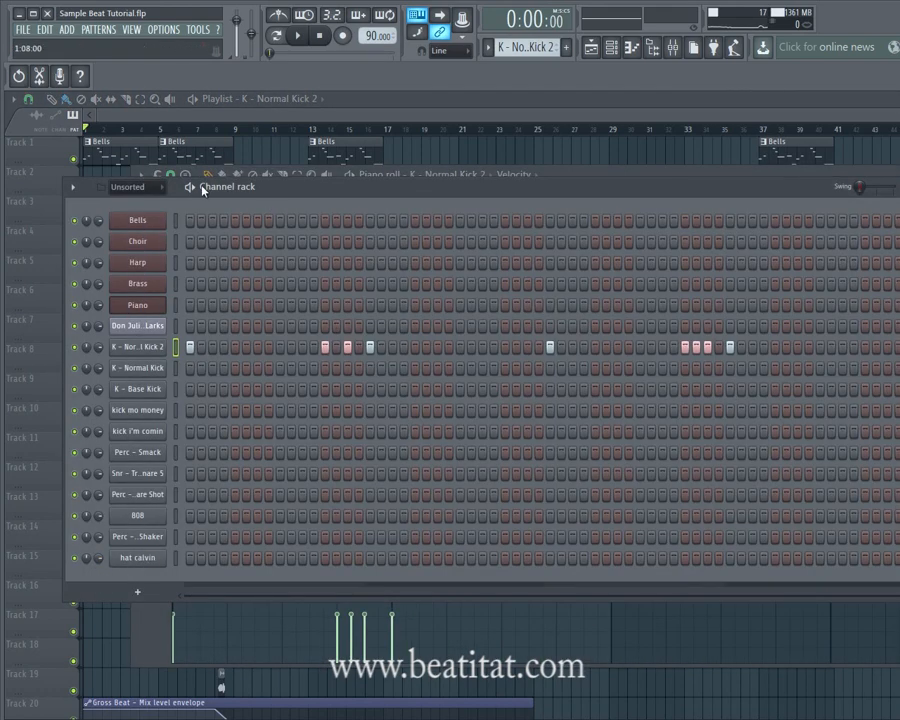
- Play the song from bar 9 while following the K - Normal Kick 2 notes in the piano roll and channel rack
left_click(297, 37)
left_click(240, 130)
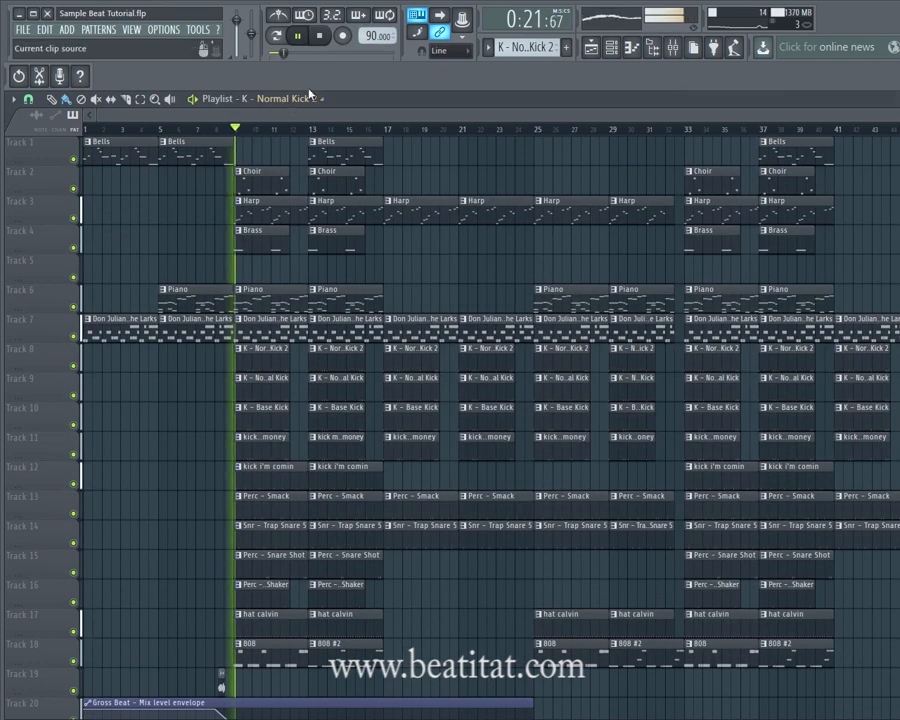
double_click(266, 358)
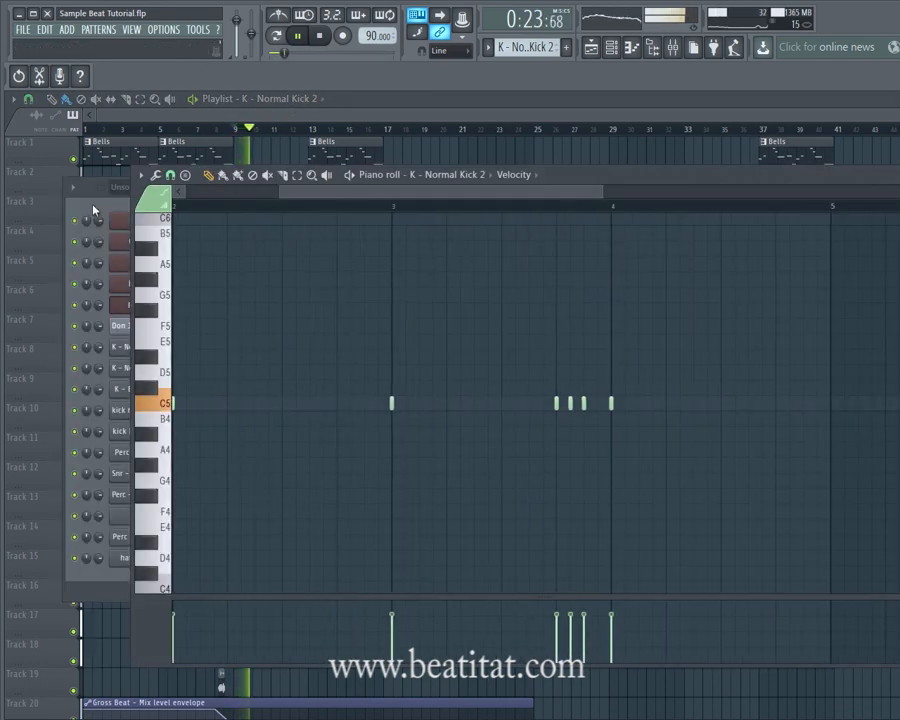
left_click(92, 204)
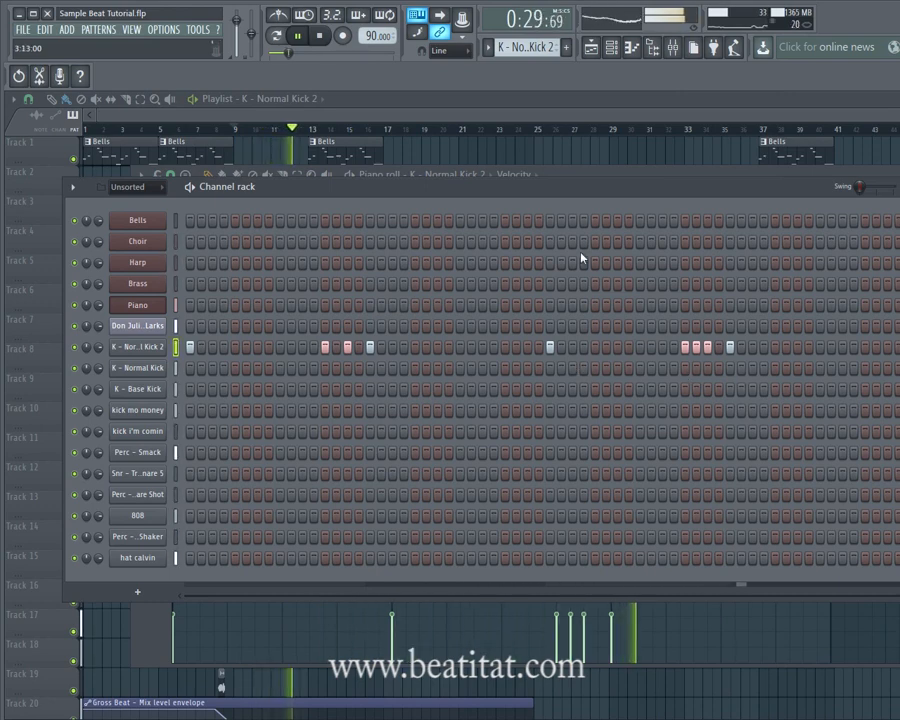
left_click(383, 124)
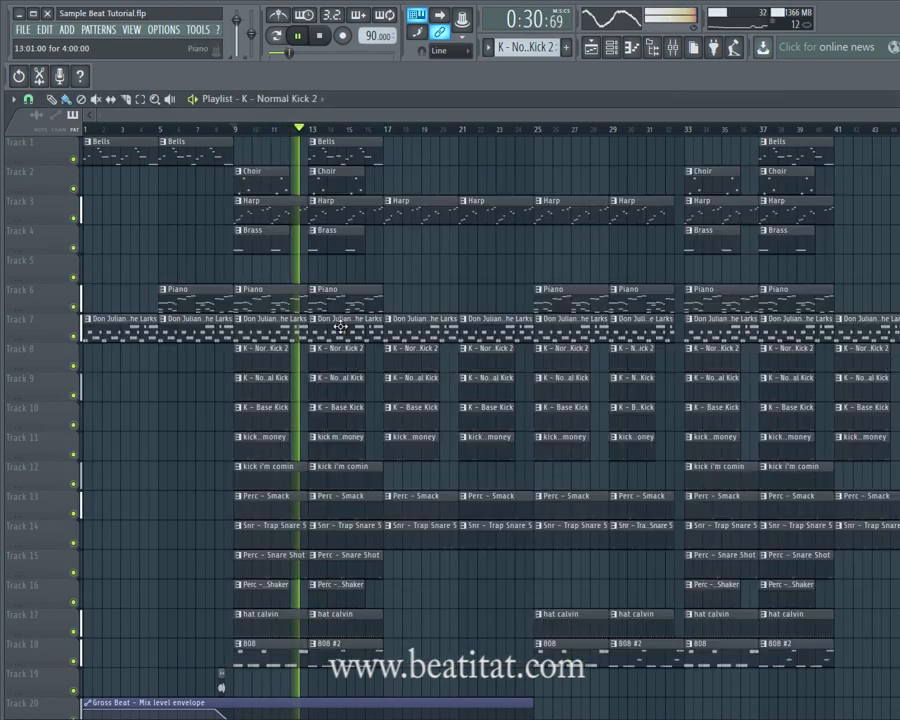
- Examine the kick i'm comin pattern in the piano roll and channel rack during playback, then stop and return to the playlist
left_click(269, 452)
double_click(271, 475)
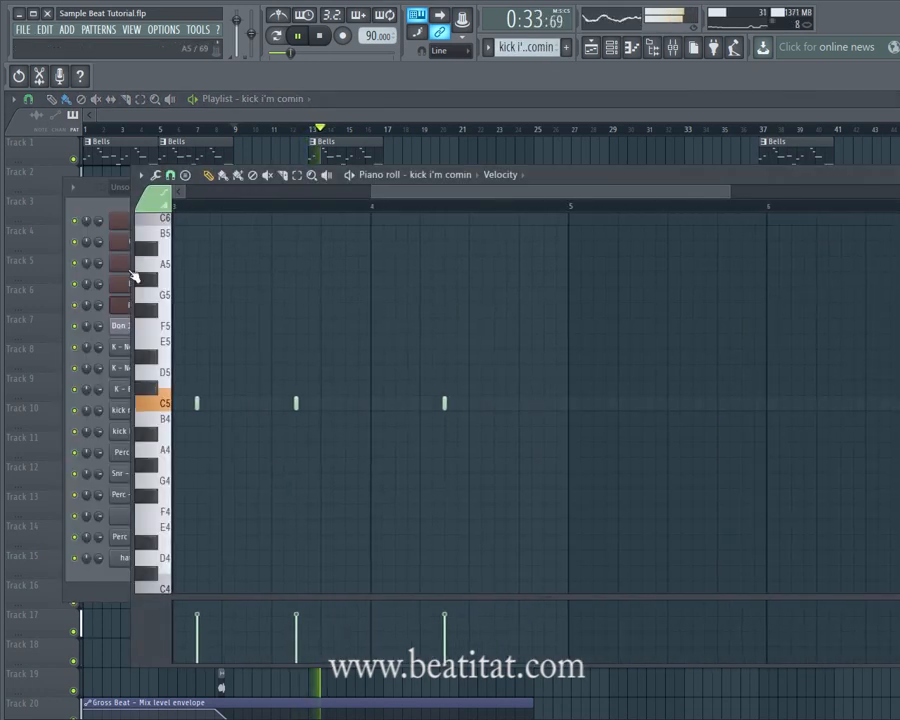
left_click(88, 205)
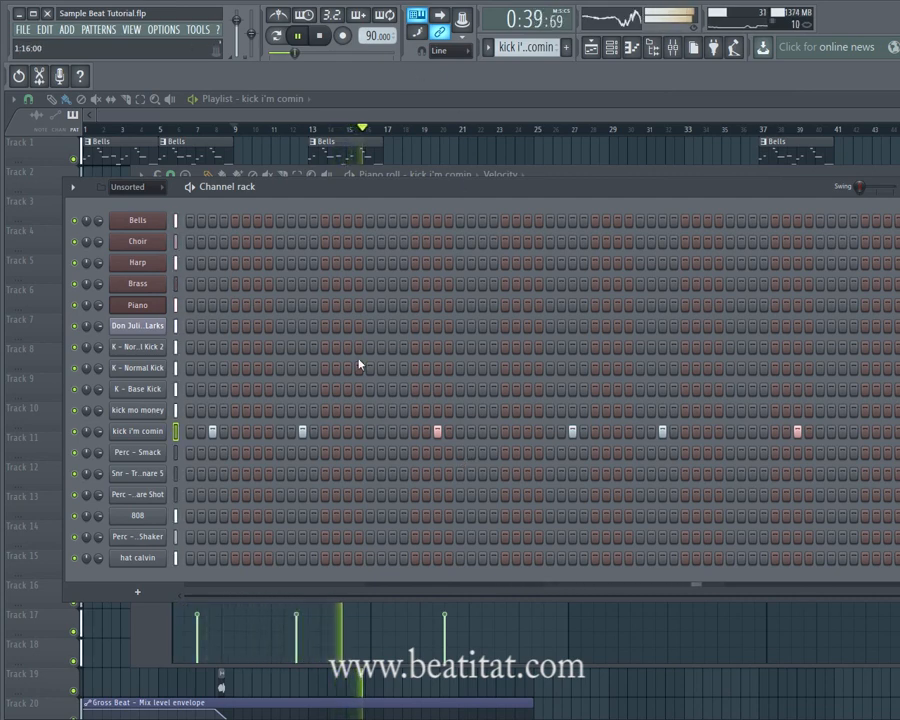
key("space")
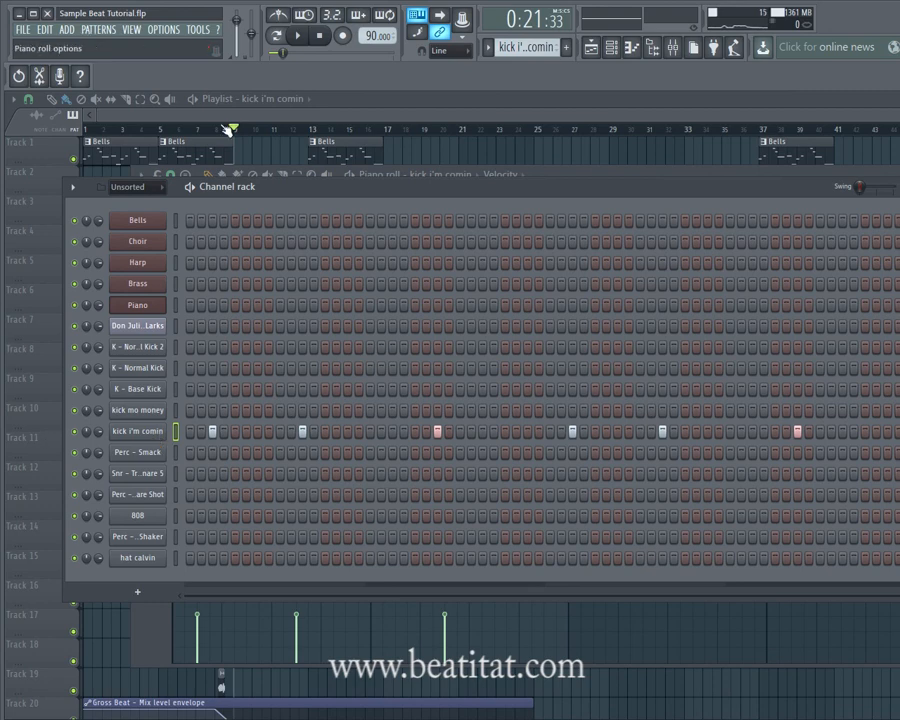
key("F6")
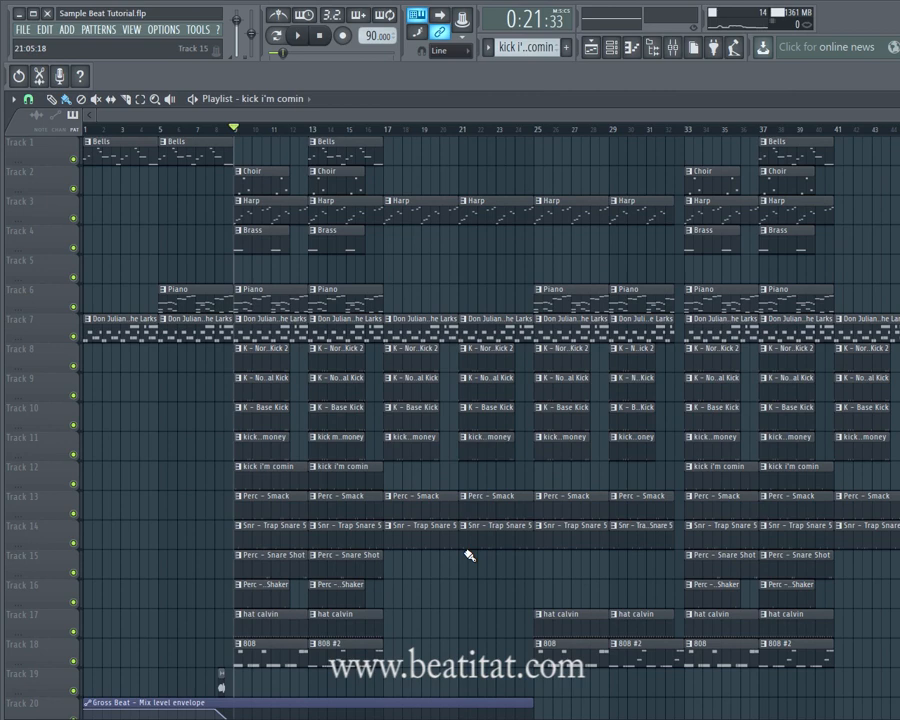
- Open the Perc - Smack pattern, show its steps in the channel rack, and solo its channel
double_click(279, 512)
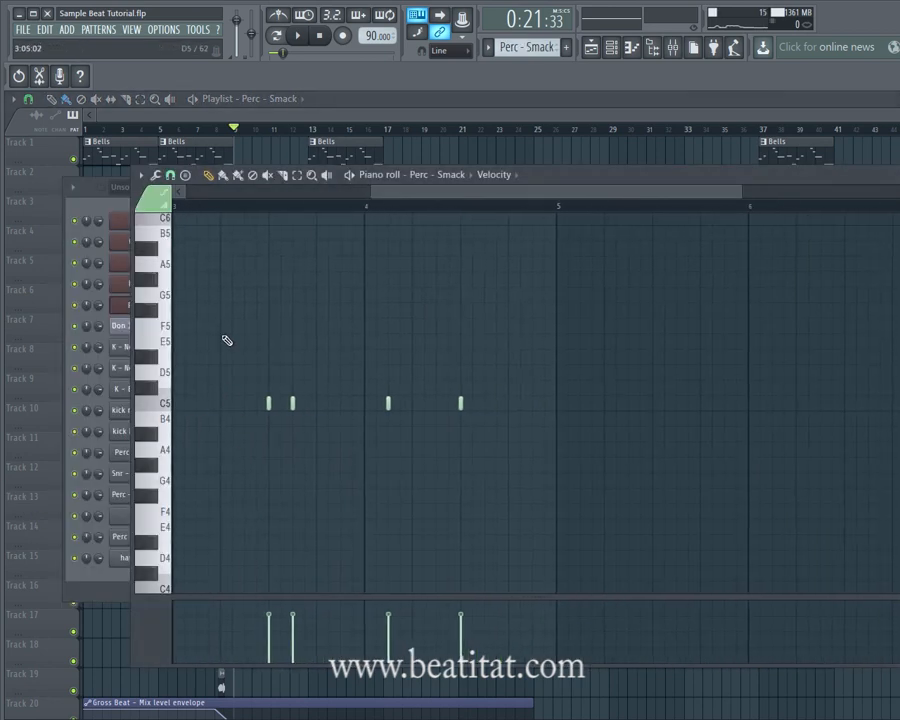
left_click(100, 207)
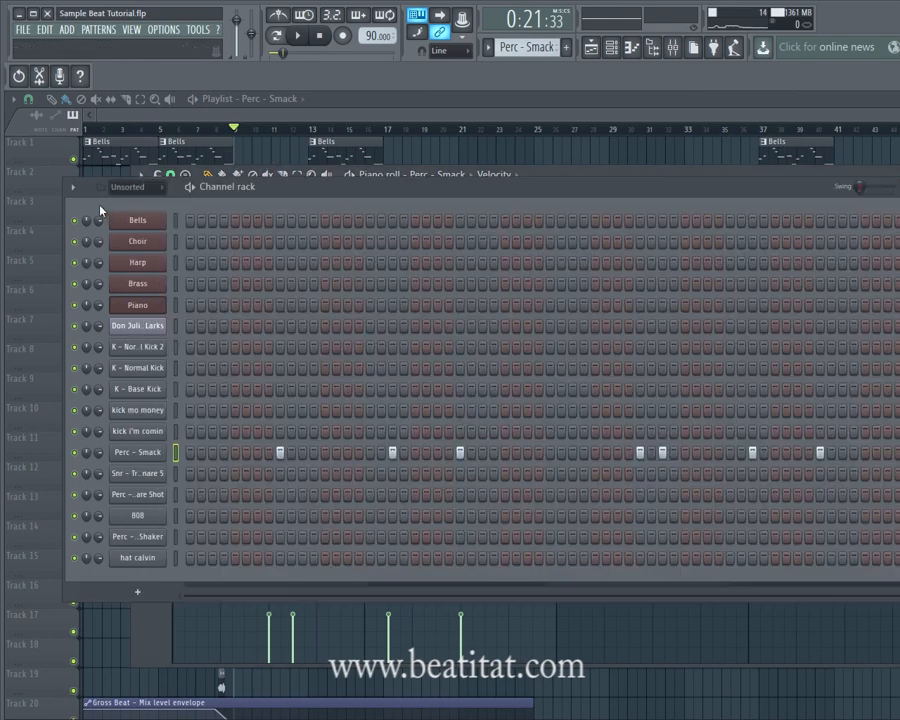
right_click(77, 454)
left_click(97, 463)
- Play the soloed Perc - Smack channel twice from bar 9, then stop and return to the playlist
key("space")
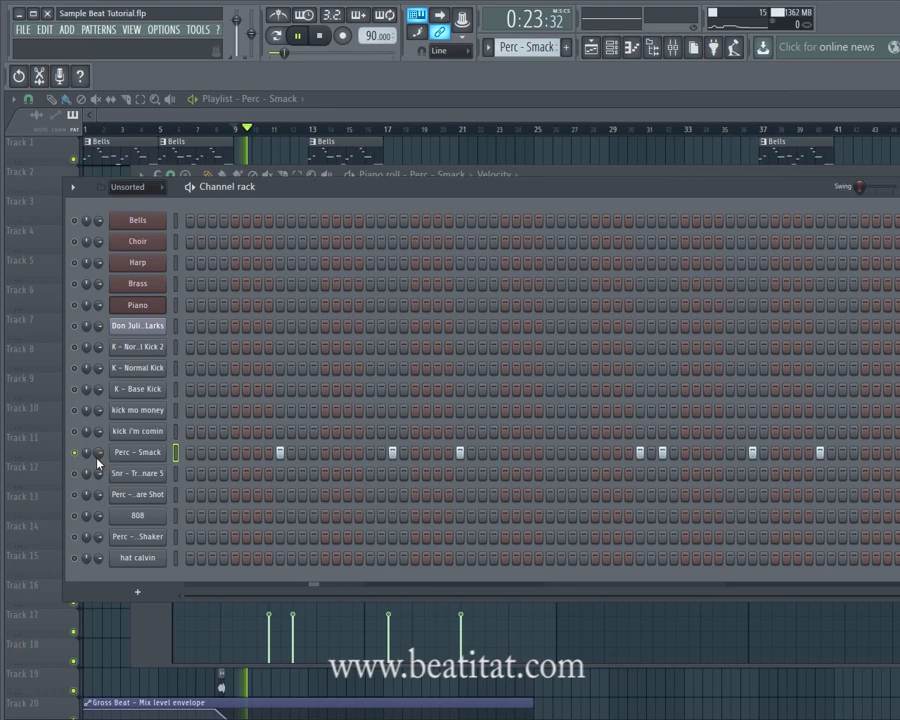
key("space")
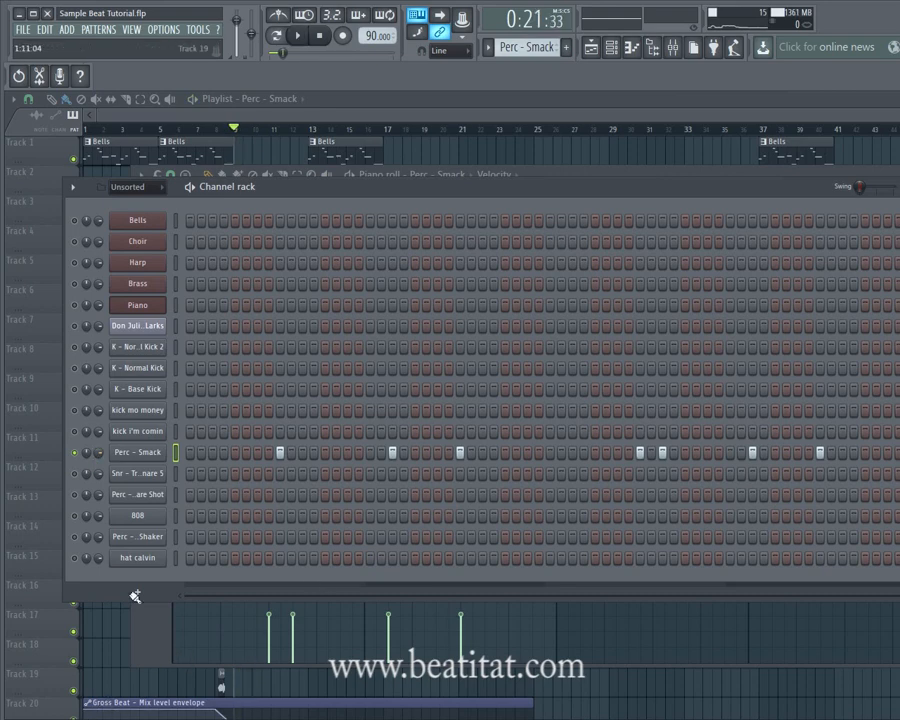
key("space")
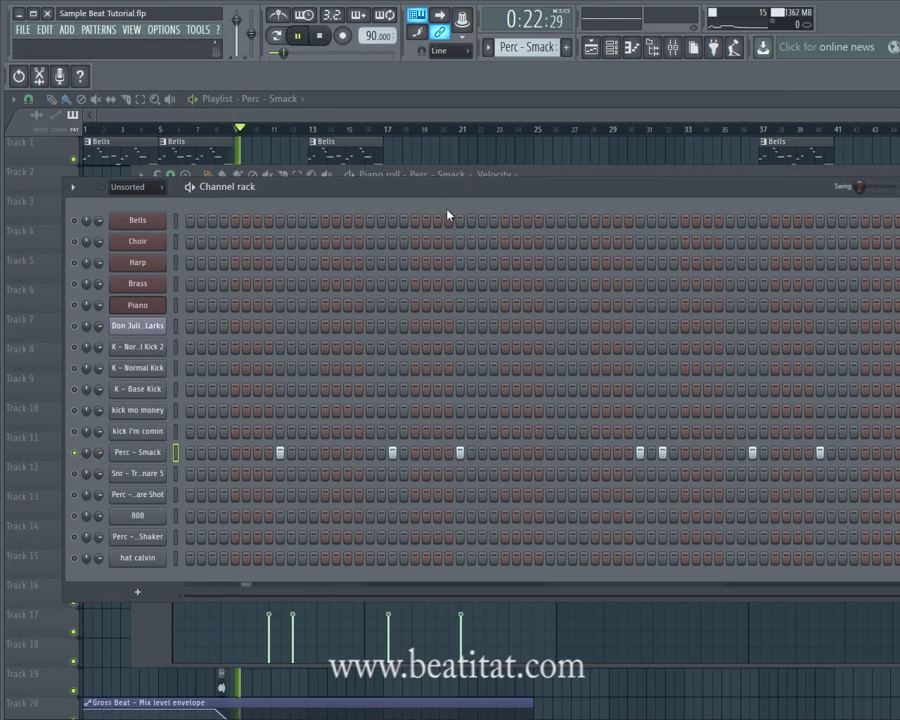
key("space")
left_click(371, 94)
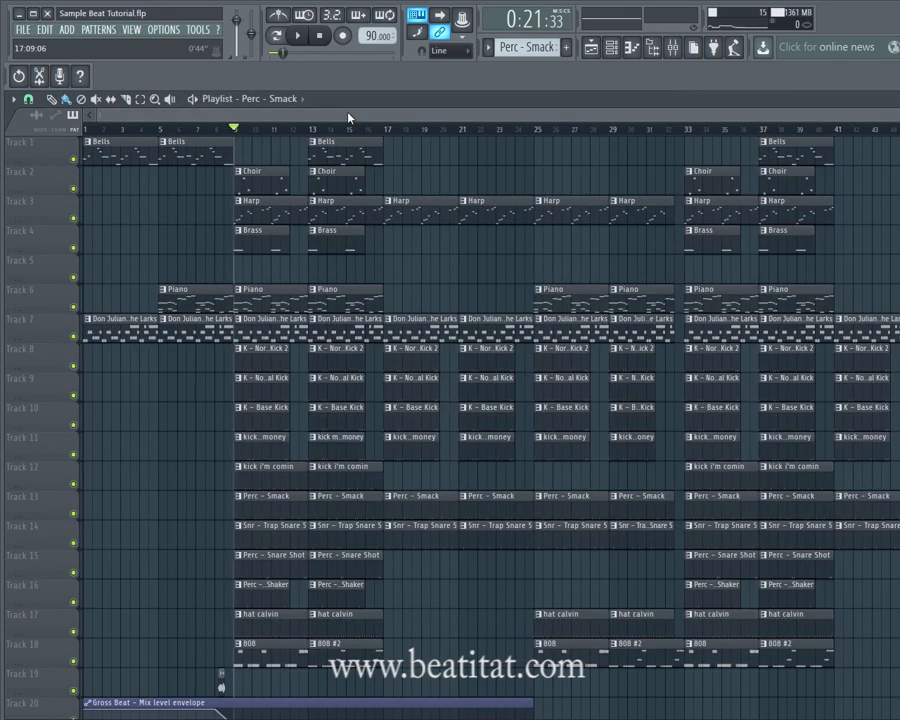
- Turn off the Perc - Smack solo in the channel rack and play the full beat from bar 9
left_click(630, 48)
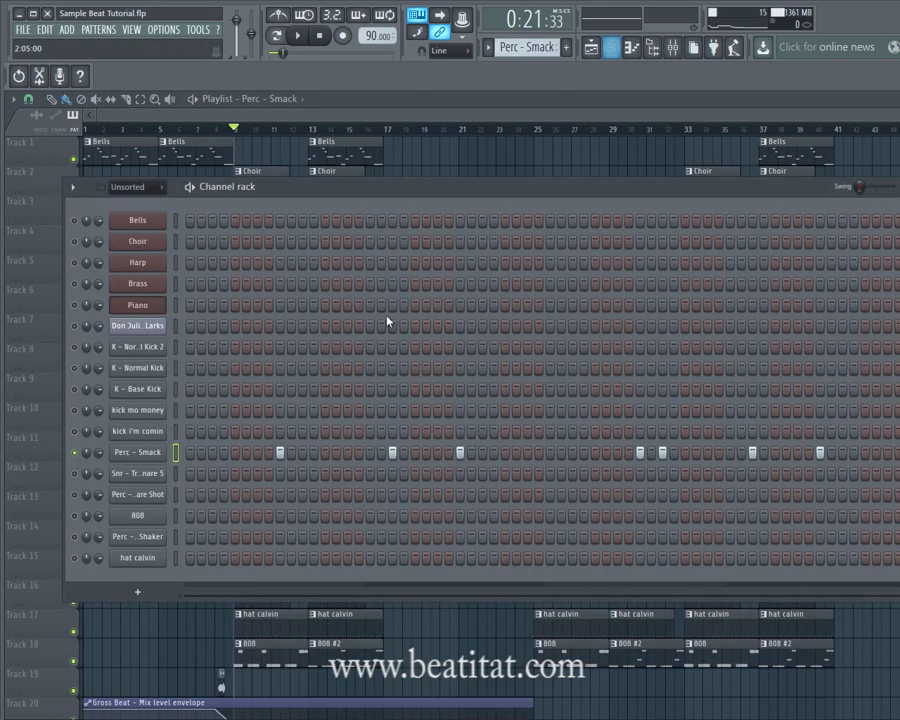
right_click(75, 456)
left_click(94, 466)
key("space")
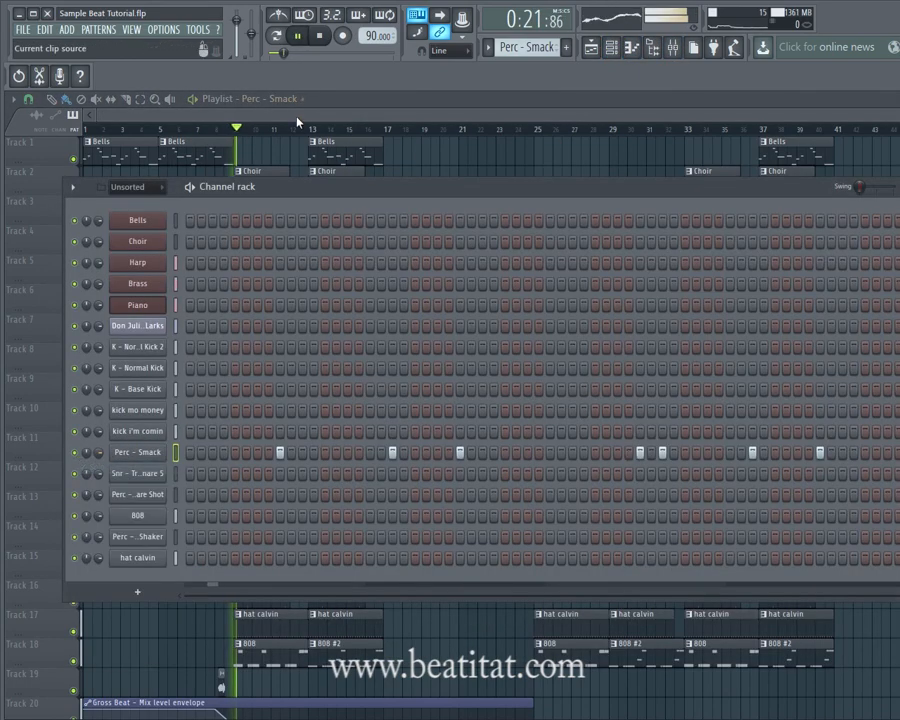
- Solo the Perc - Smack insert in the mixer to hear it alone, then stop playback and close the mixer
left_click(296, 118)
left_click(672, 47)
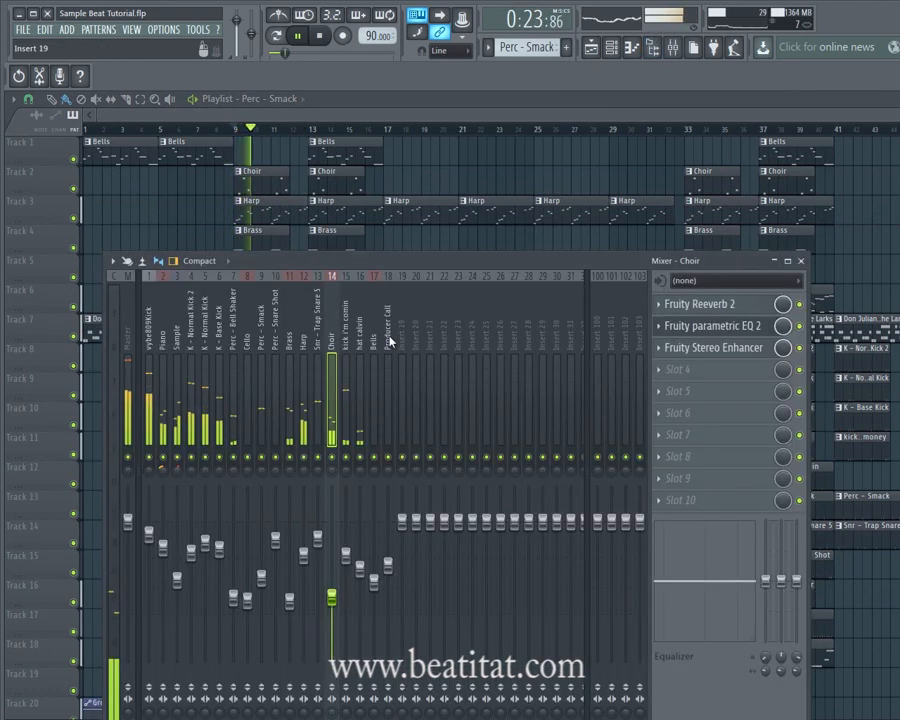
left_click(226, 365)
left_click(262, 361)
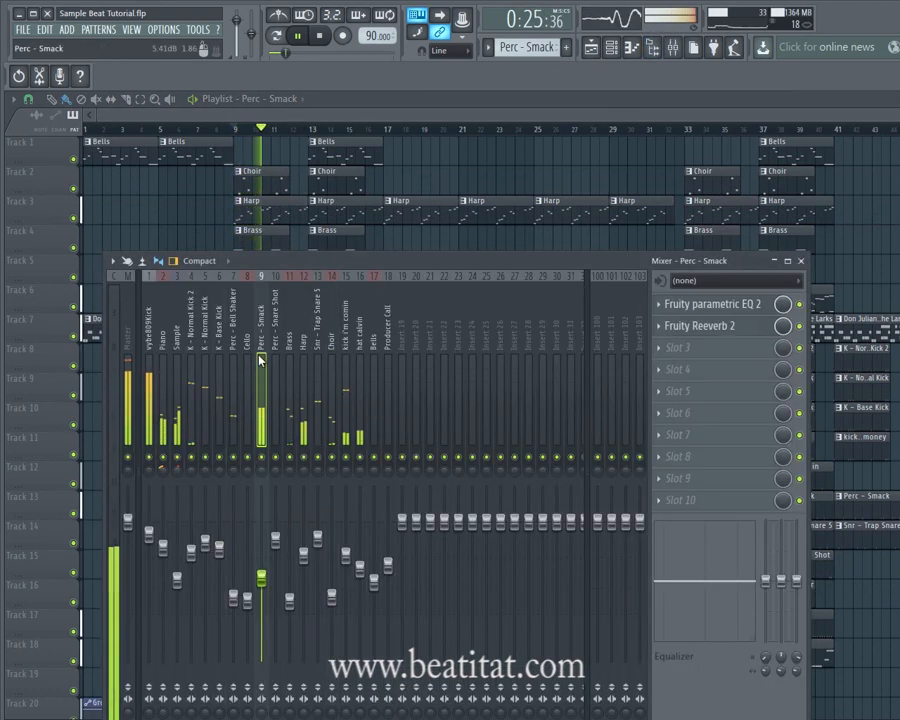
right_click(262, 460)
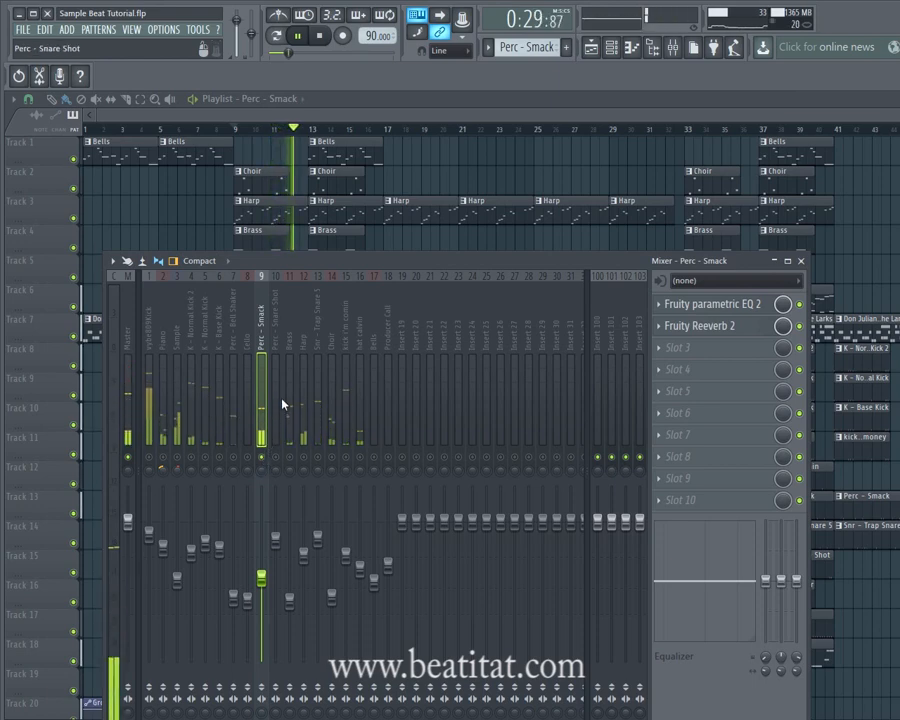
key("space")
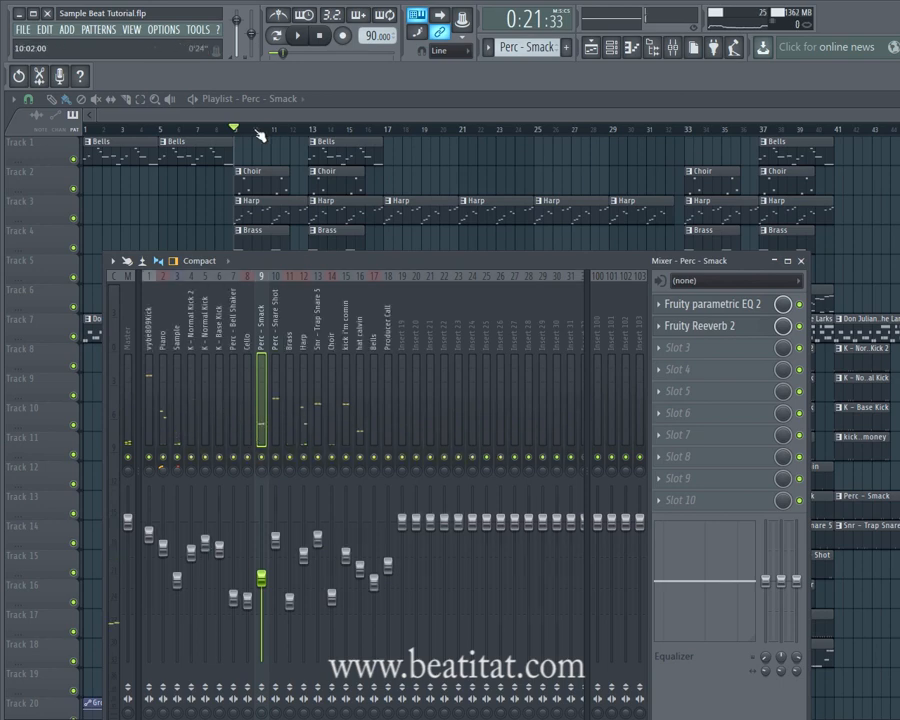
key("F9")
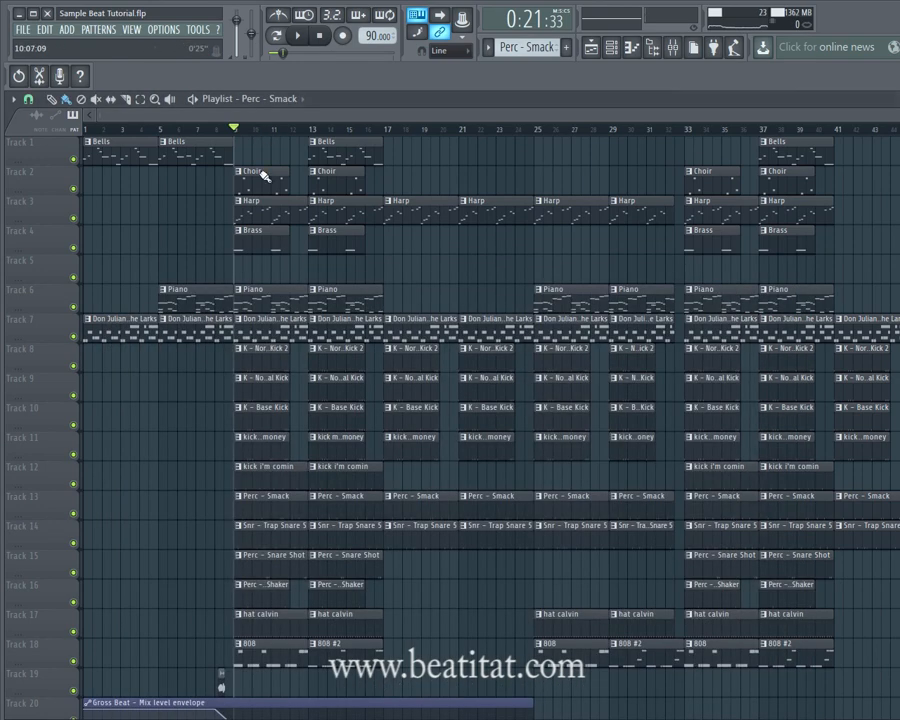
- Examine the Snr - Trap Snare 5 pattern in the piano roll and channel rack, play it from bar 9, and return to the playlist
double_click(296, 535)
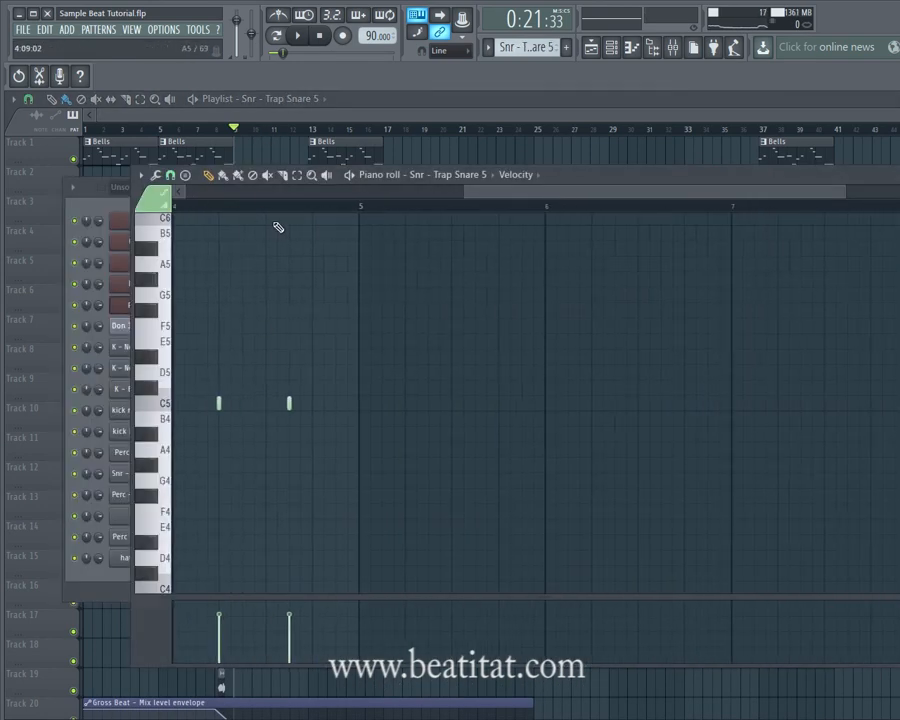
left_click(115, 207)
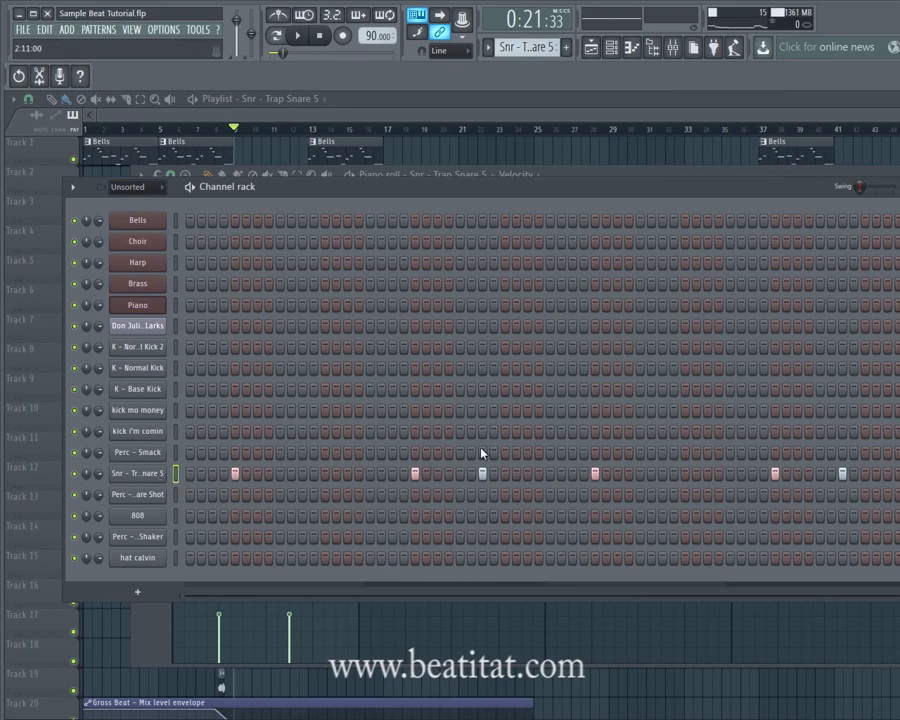
key("space")
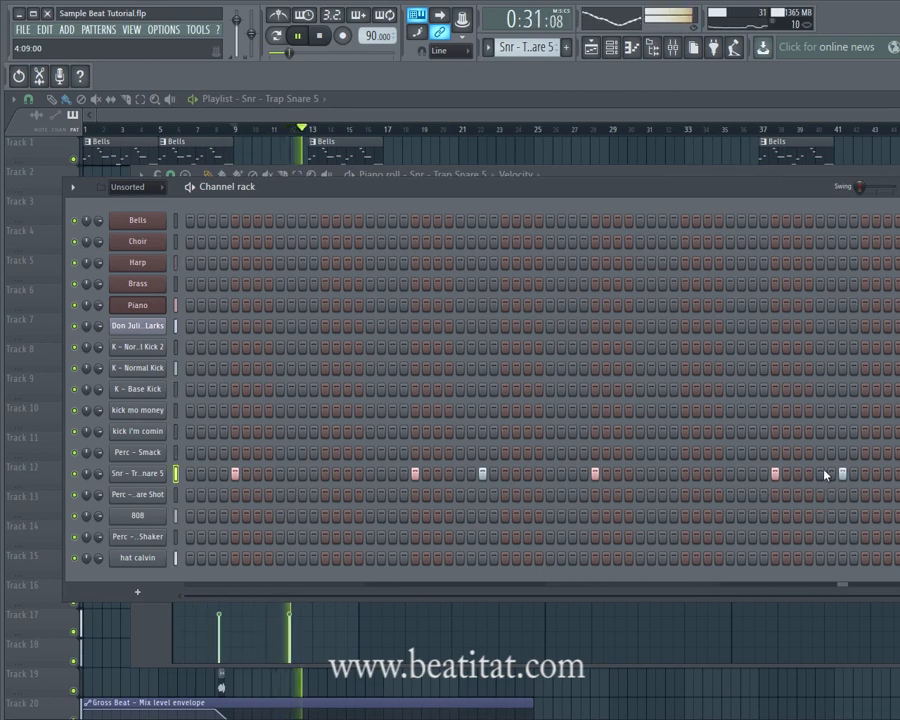
key("space")
left_click(288, 100)
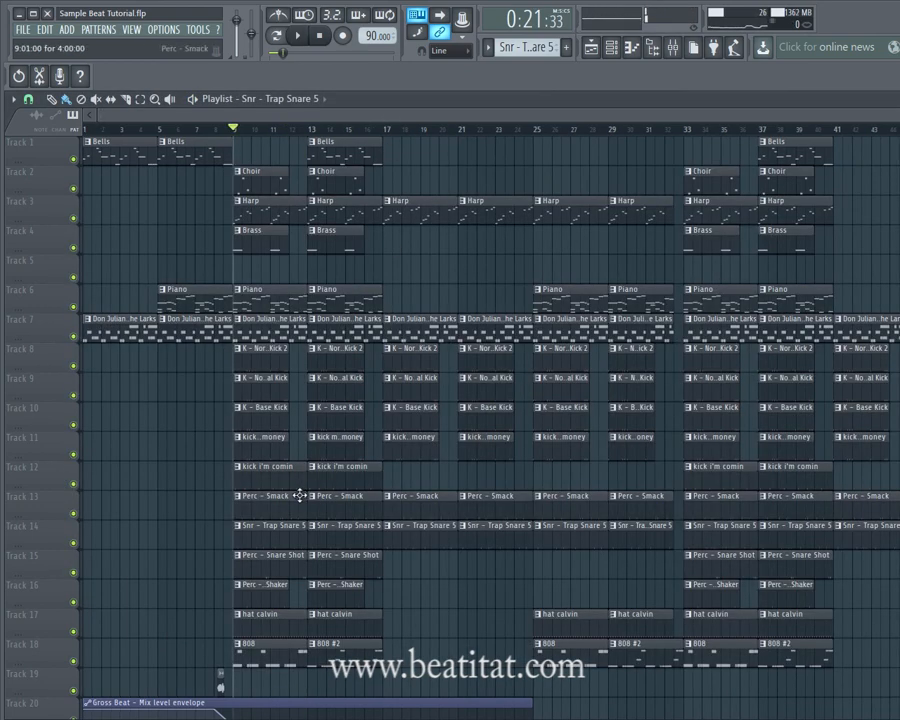
- Examine the Perc - Snare Shot pattern and its sampler settings, play the beat from bar 9, and return to the playlist
double_click(278, 573)
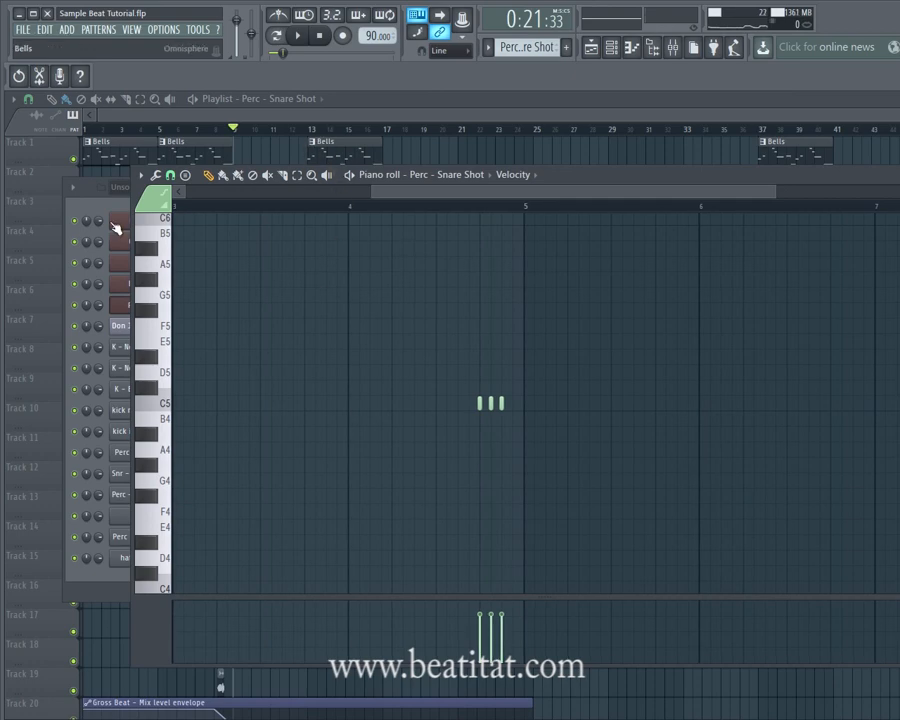
key("F6")
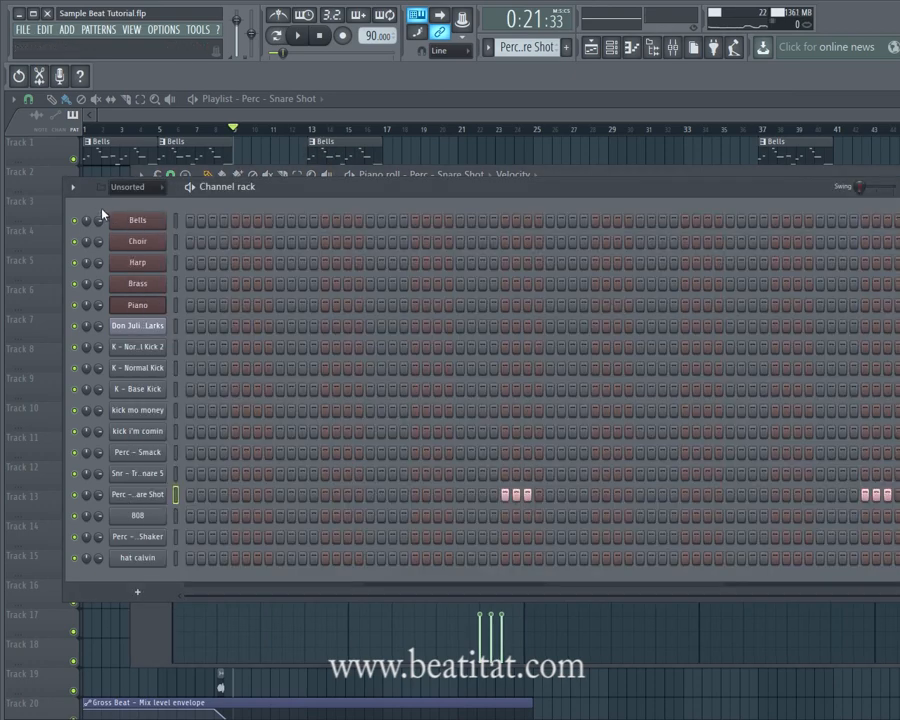
left_click(169, 497)
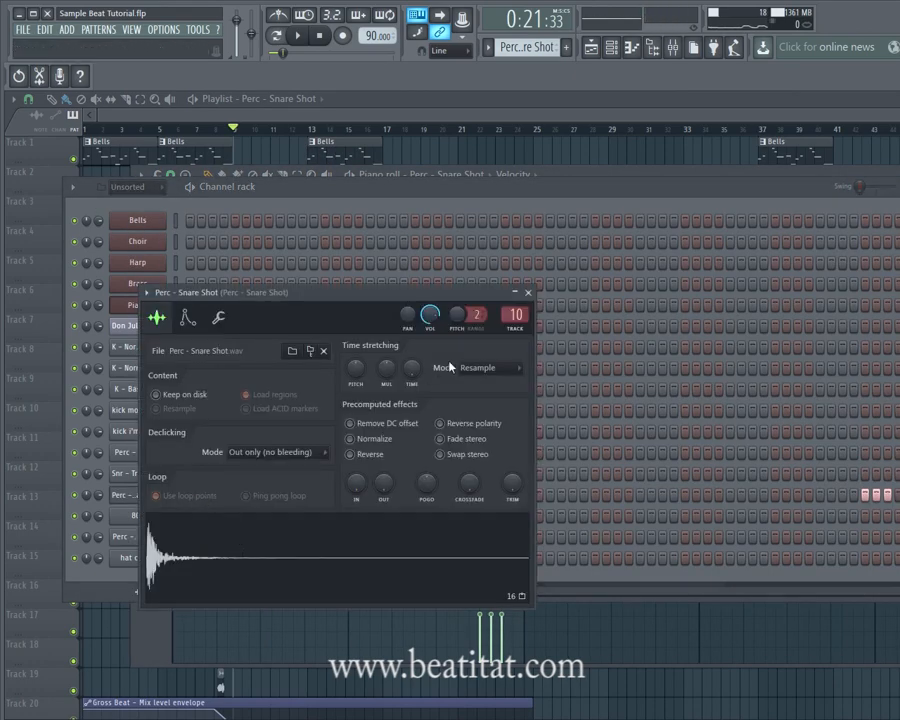
left_click(528, 293)
key("space")
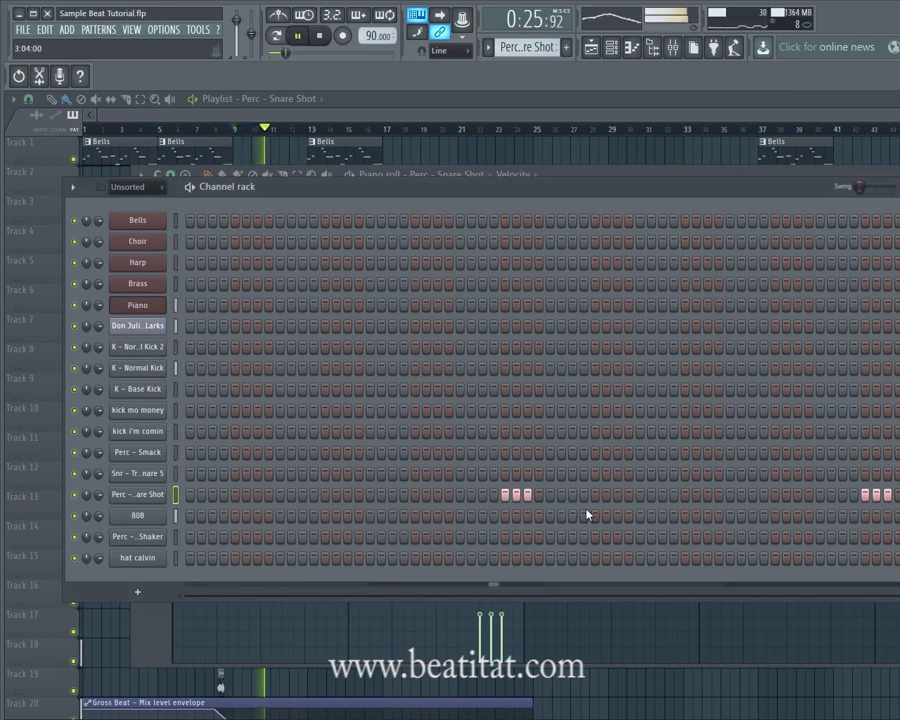
left_click_drag(502, 203, 415, 181)
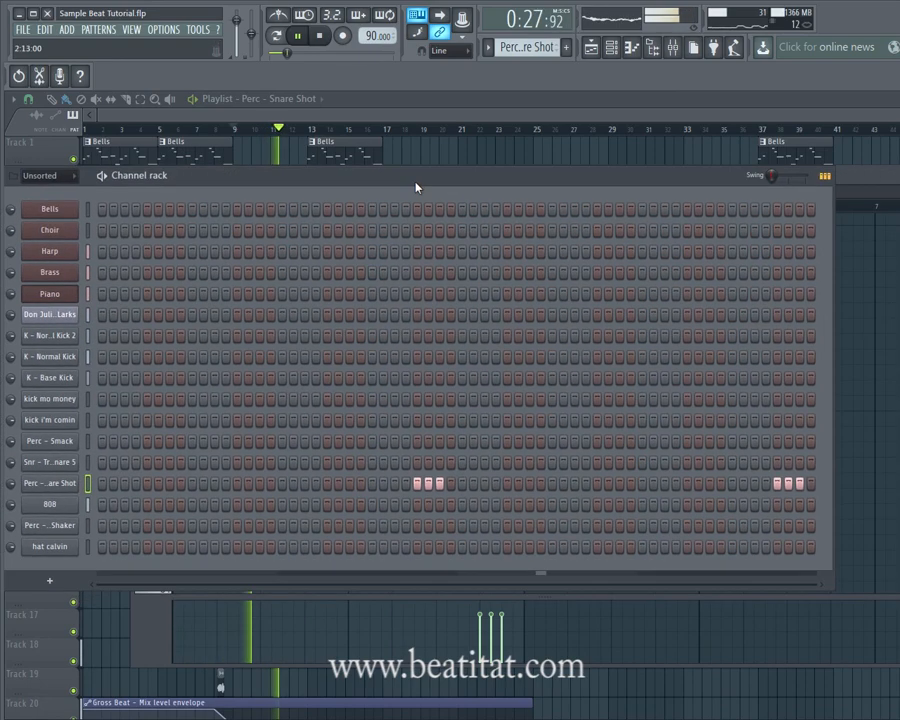
left_click(353, 117)
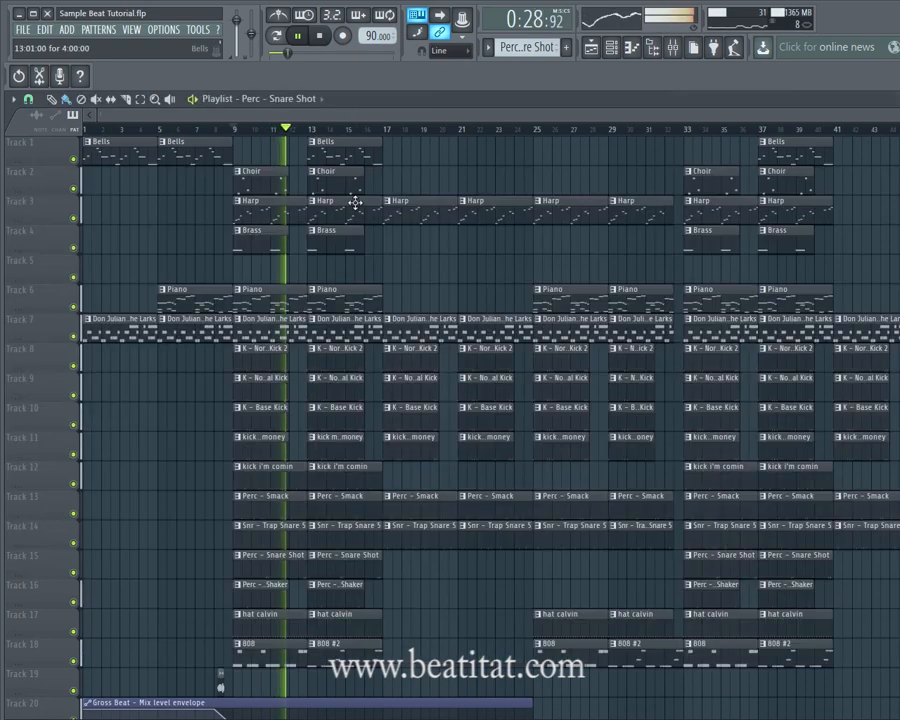
- Inspect the Perc - Bell Shaker pattern in the channel rack, stop playback, and return to the playlist
double_click(258, 598)
left_click(125, 213)
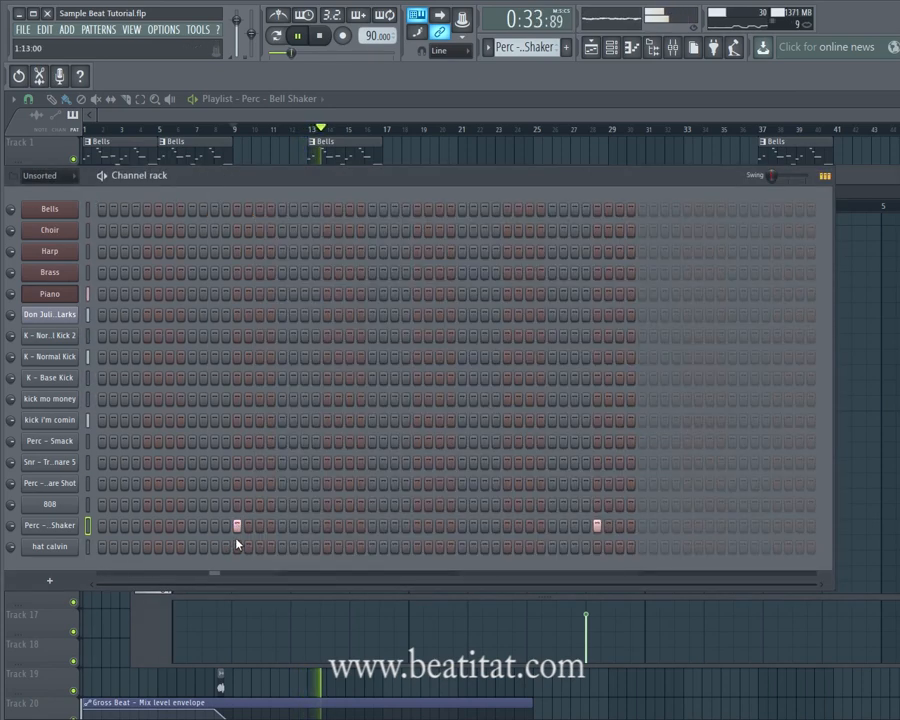
key("space")
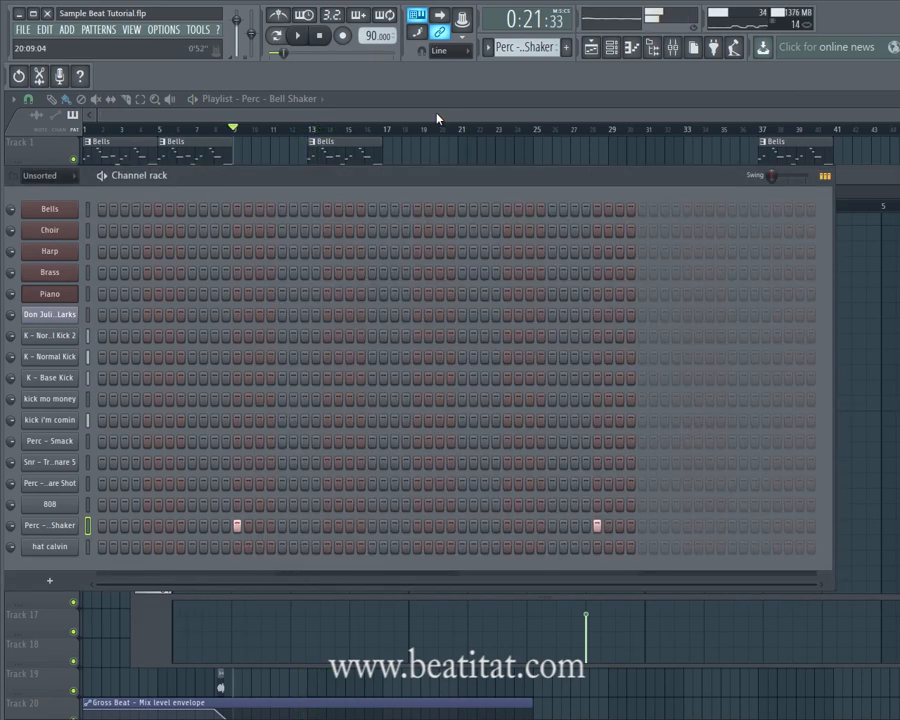
left_click(436, 112)
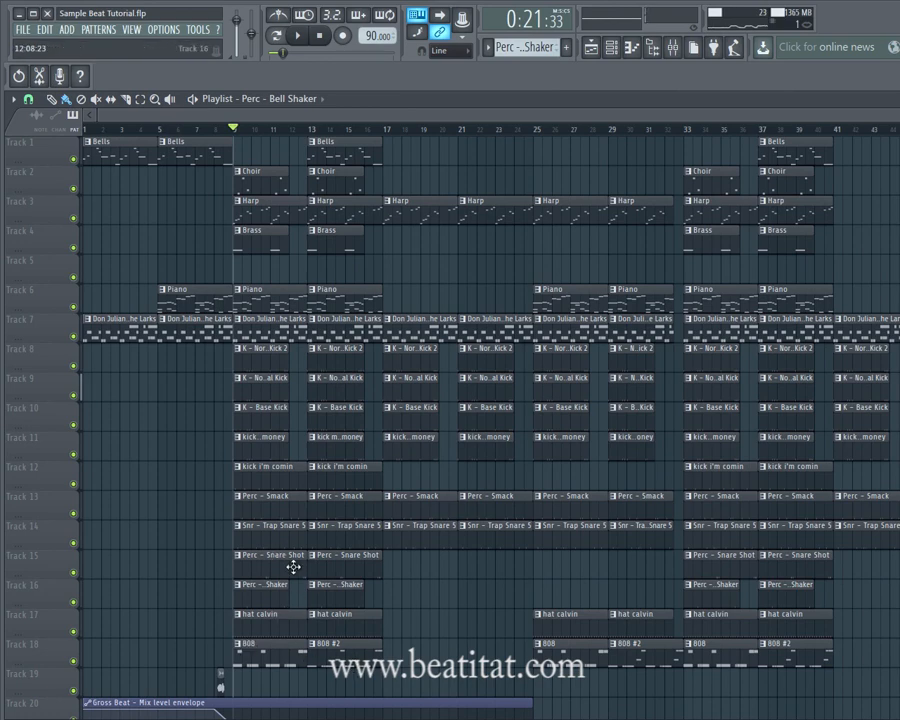
- Play the arrangement from bar 17 into the section at bar 33 while viewing its clips, then stop
mouse_move(384, 131)
left_mouse_down()
mouse_move(239, 146)
mouse_move(415, 172)
mouse_move(305, 181)
mouse_move(394, 171)
mouse_move(378, 172)
left_mouse_up()
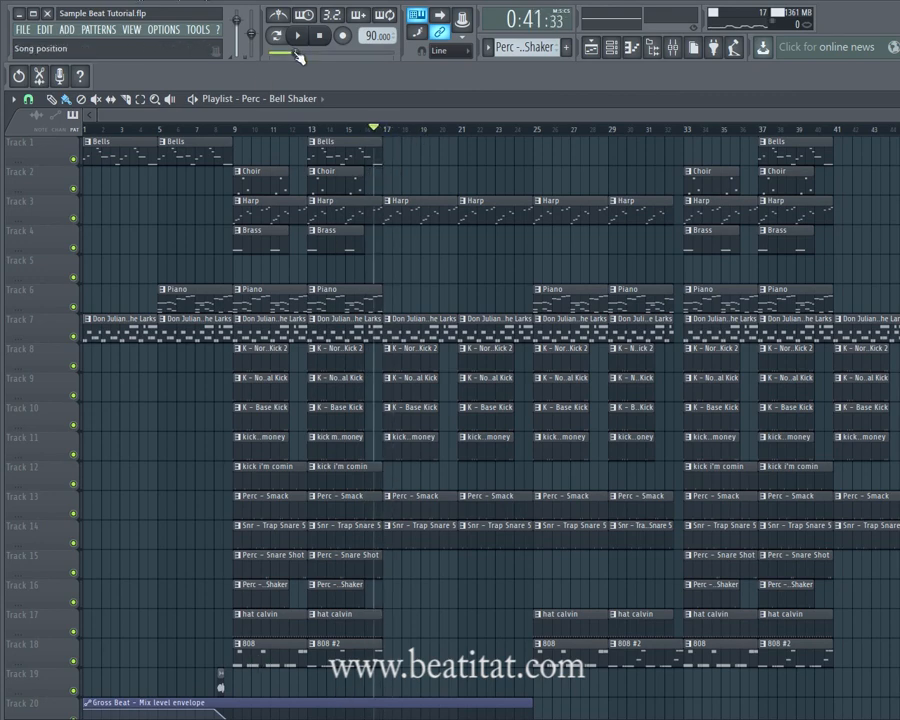
left_click(393, 133)
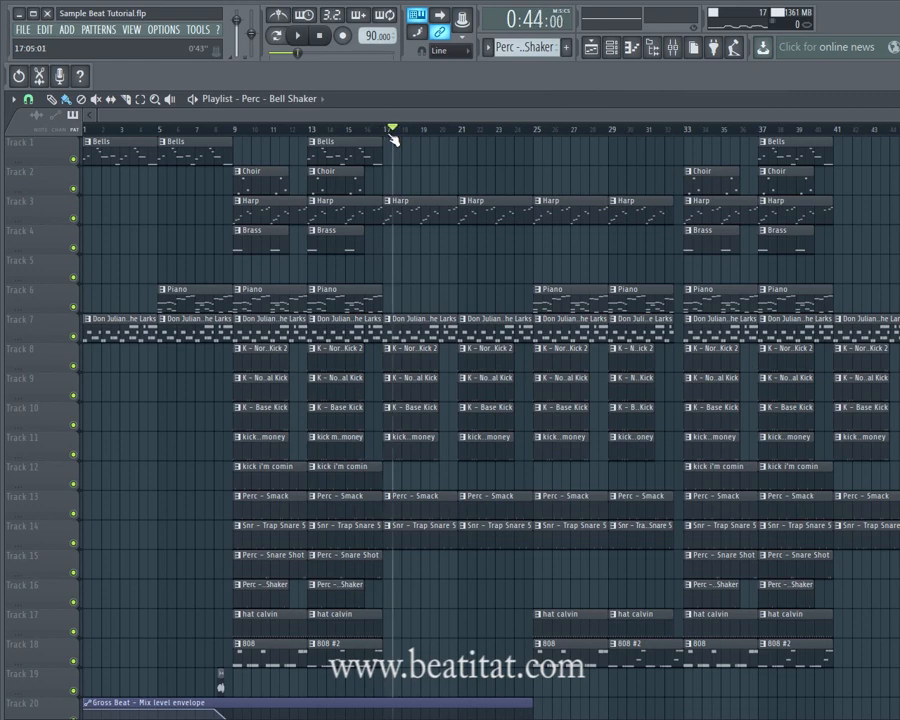
left_click(386, 132)
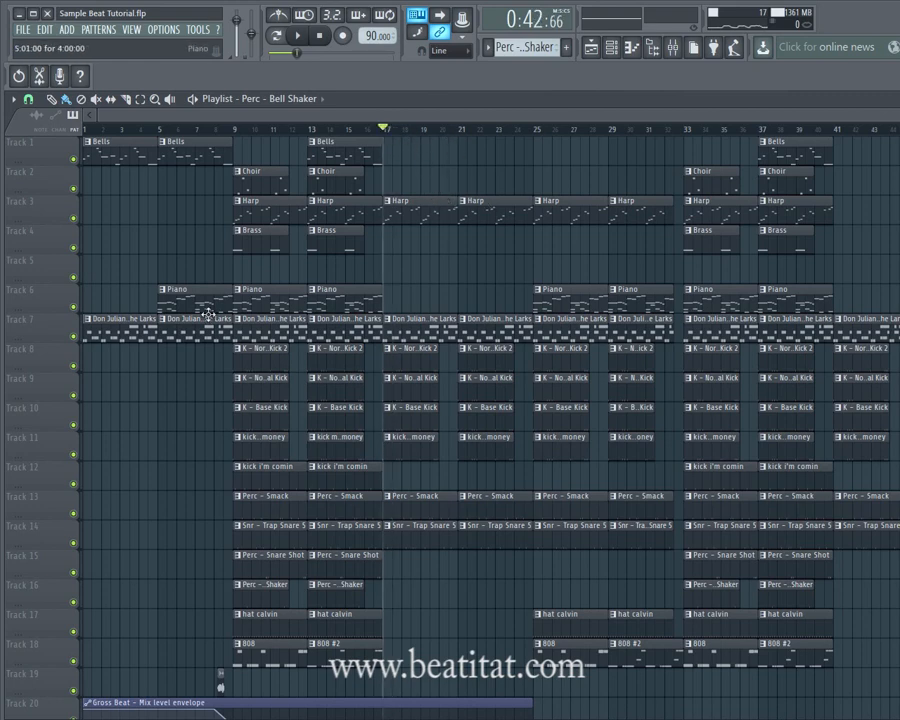
key("space")
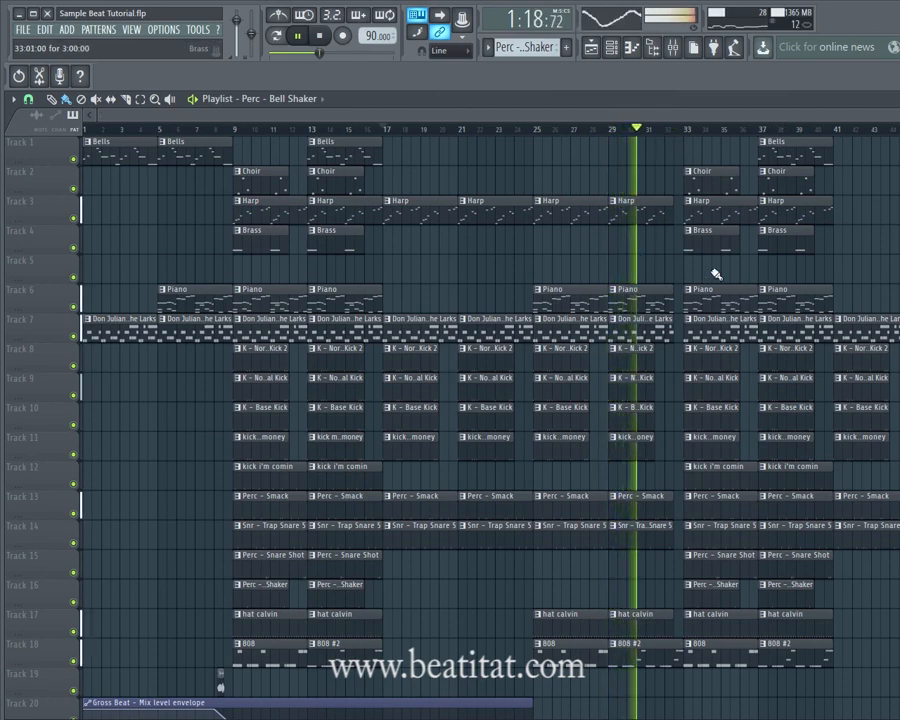
scroll(611, 316, "up", 3)
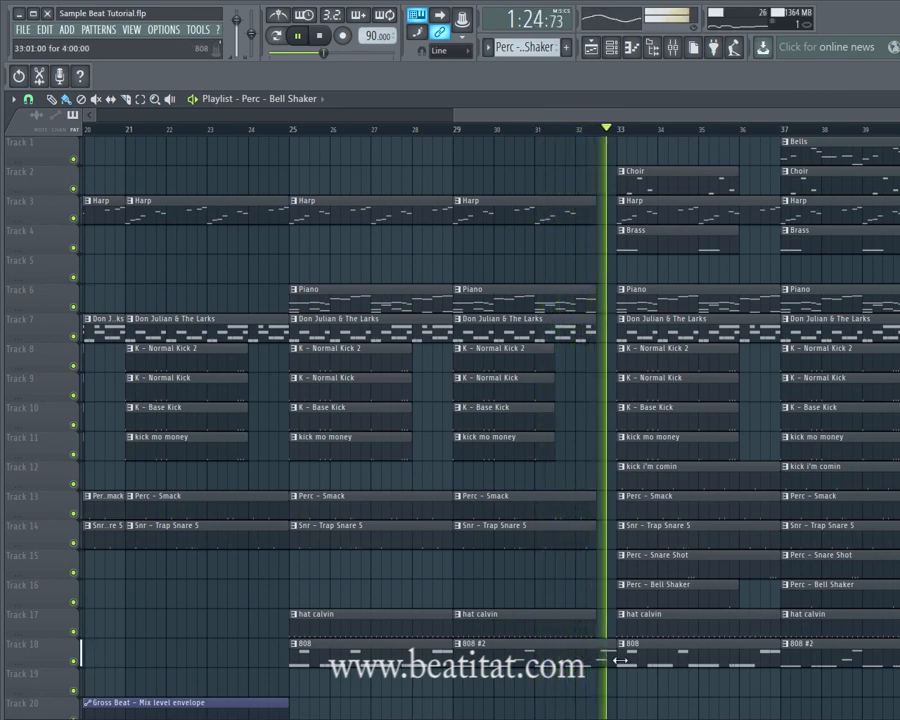
scroll(654, 488, "down", 4)
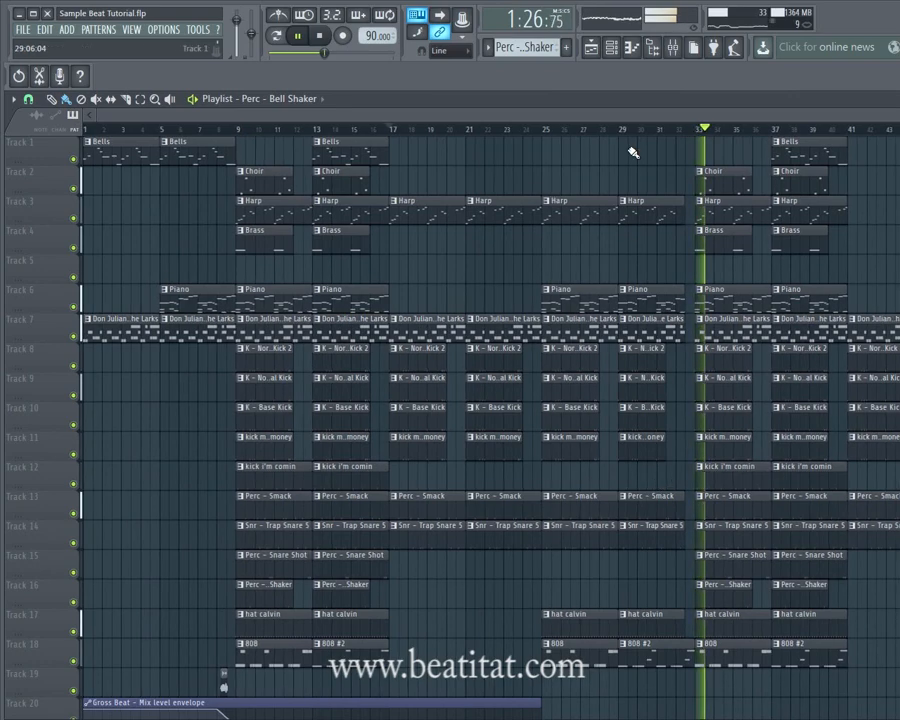
left_click_drag(692, 118, 887, 128)
scroll(823, 232, "down", 1)
scroll(824, 231, "down", 3)
scroll(818, 221, "up", 4)
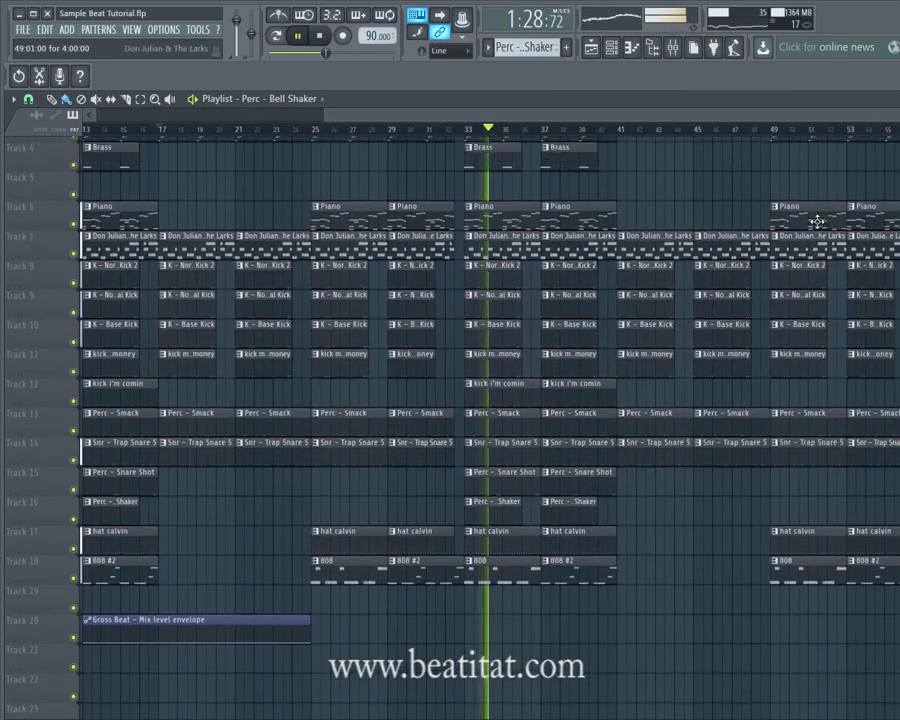
key("space")
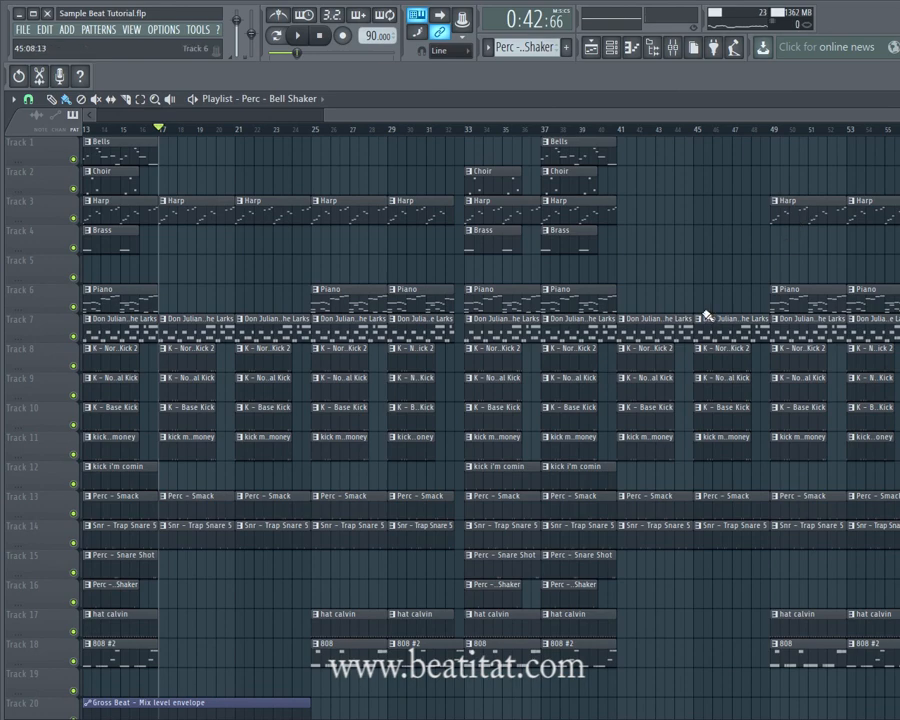
- Examine how the clips are arranged across the playlist, from the 808 clips around bar 29 to the song's end
scroll(476, 632, "down", 2)
scroll(480, 602, "up", 3)
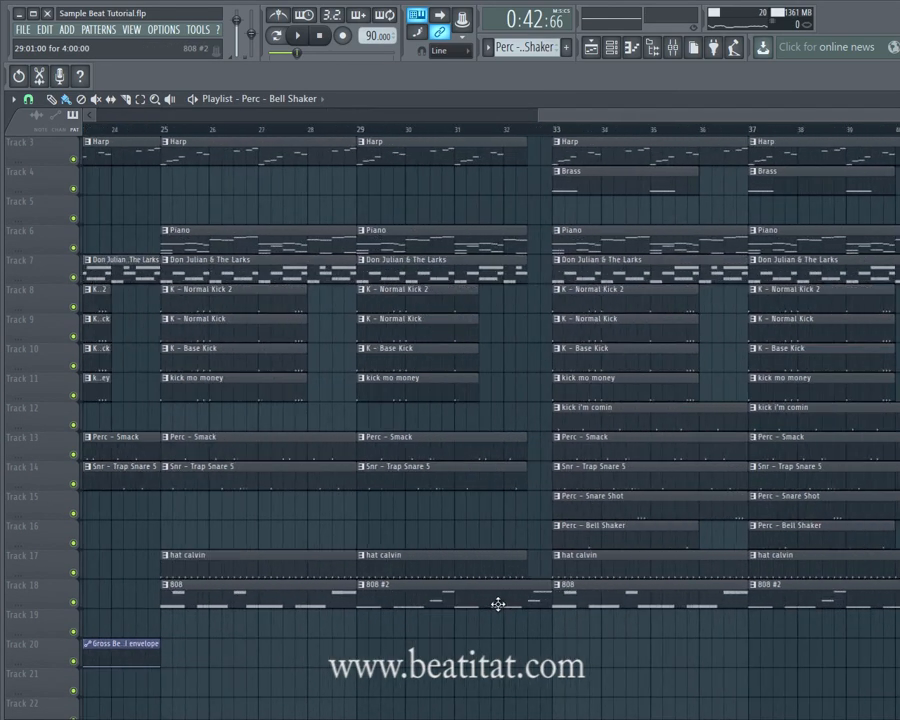
scroll(498, 604, "up", 2)
scroll(575, 584, "down", 5)
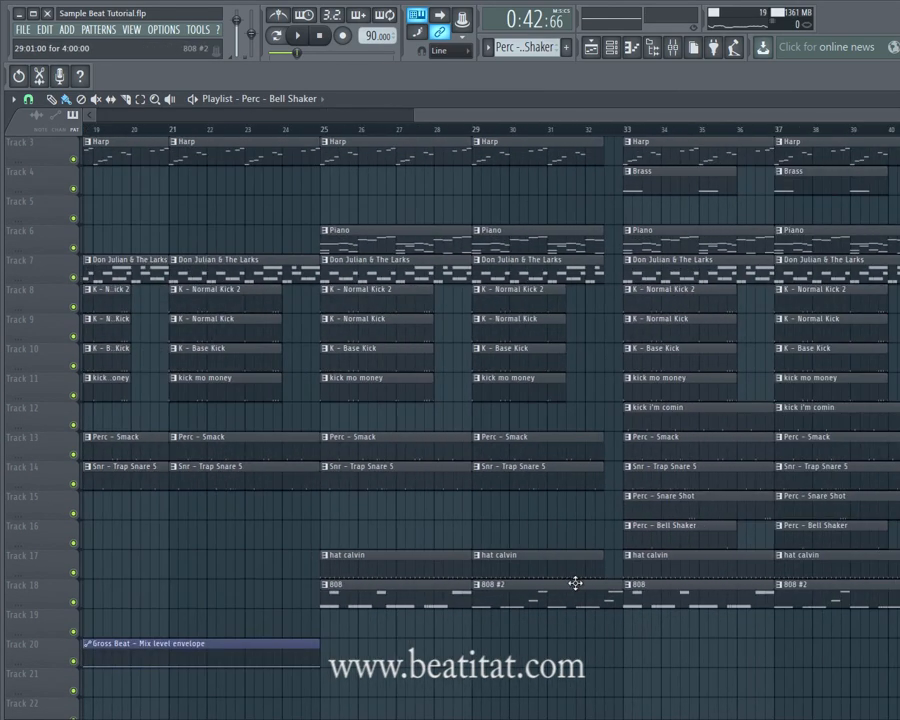
scroll(548, 588, "down", 5)
scroll(655, 360, "up", 7)
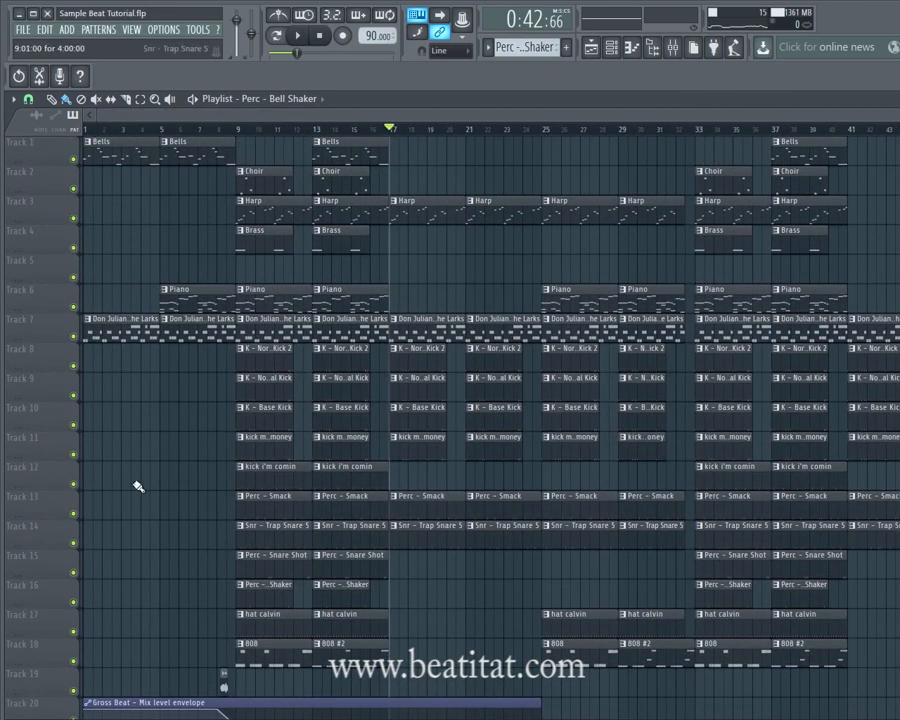
left_click_drag(632, 115, 880, 115)
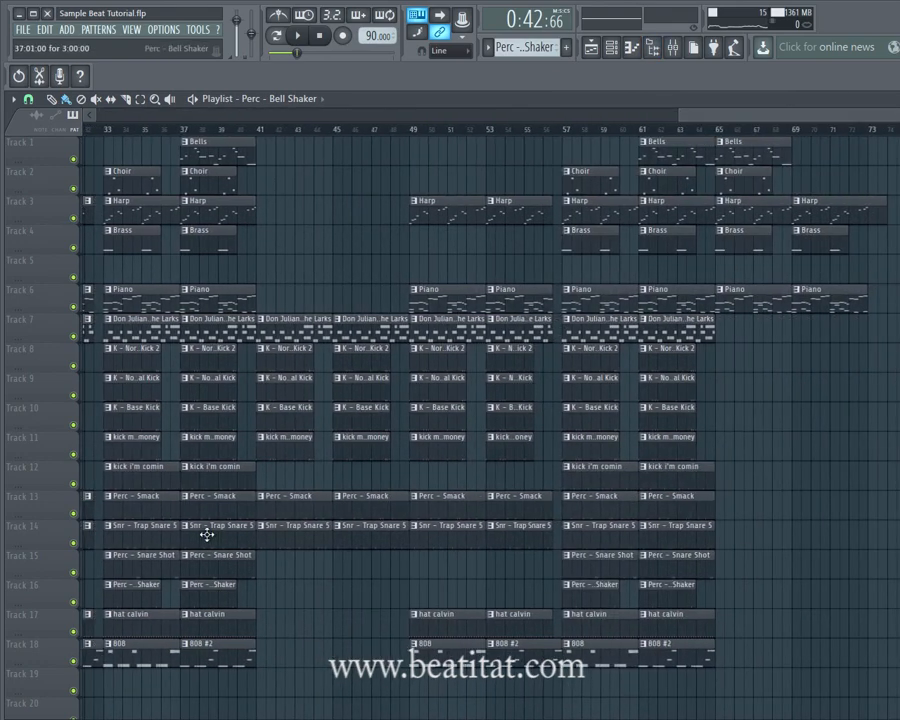
left_click_drag(885, 115, 799, 105)
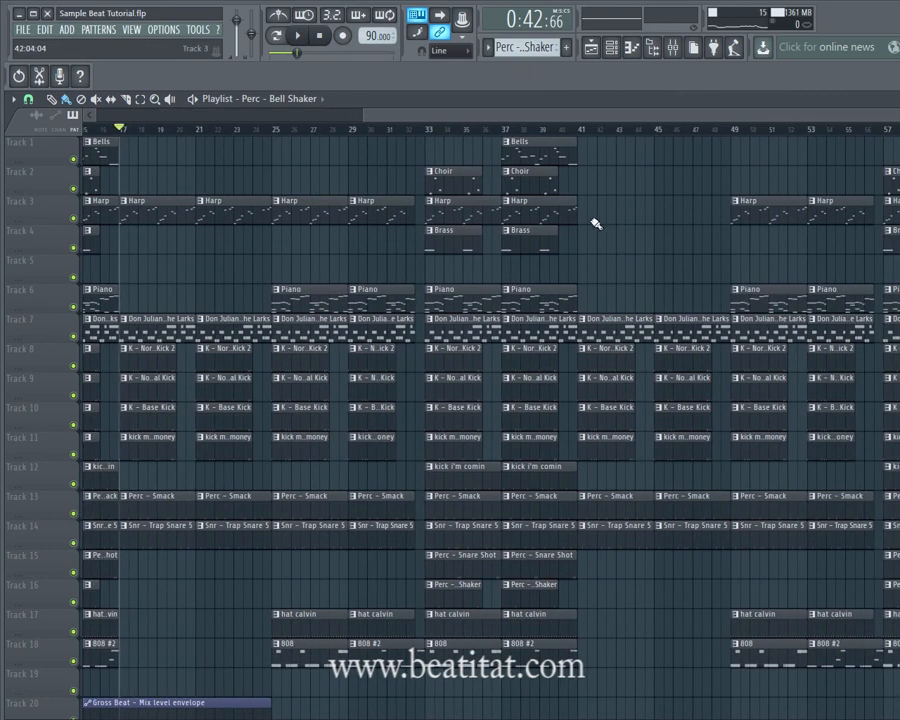
- Play the arrangement from bar 41, check the mixer levels during playback, and return to the playlist
left_click(580, 130)
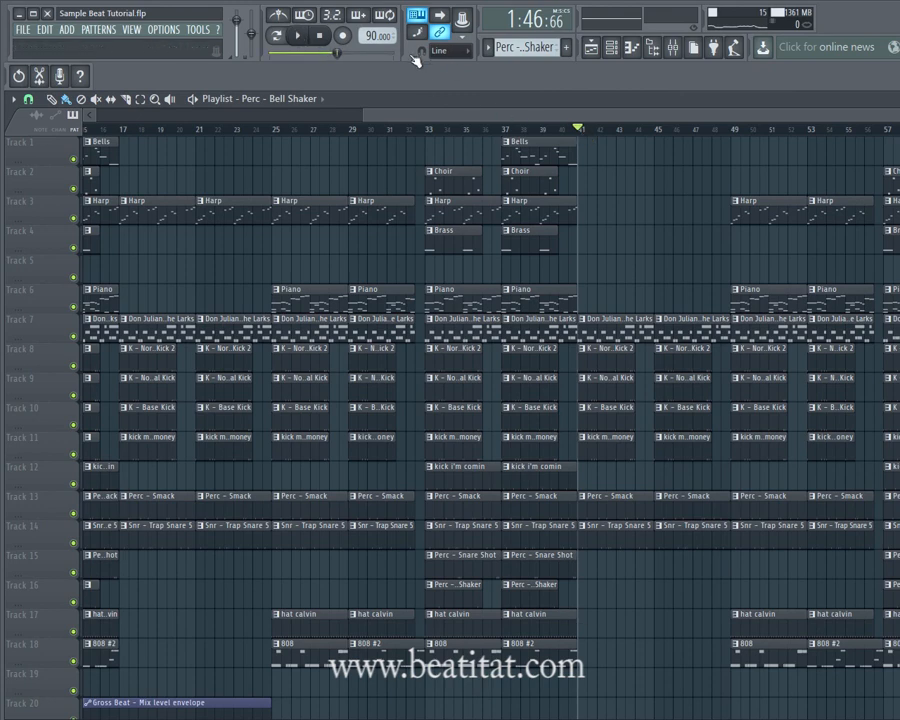
key("space")
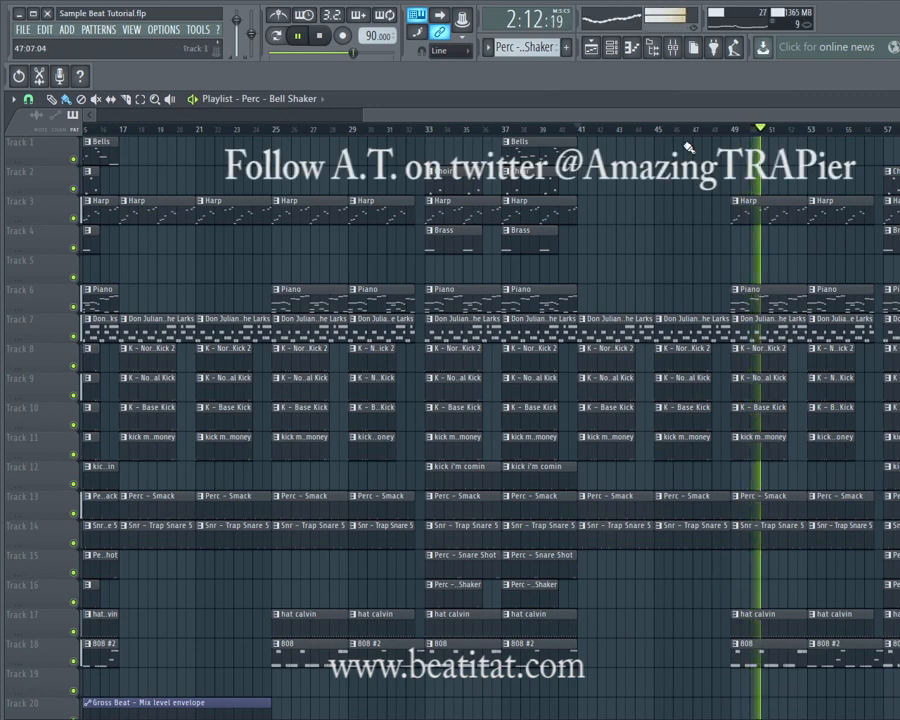
scroll(669, 125, "left", 1)
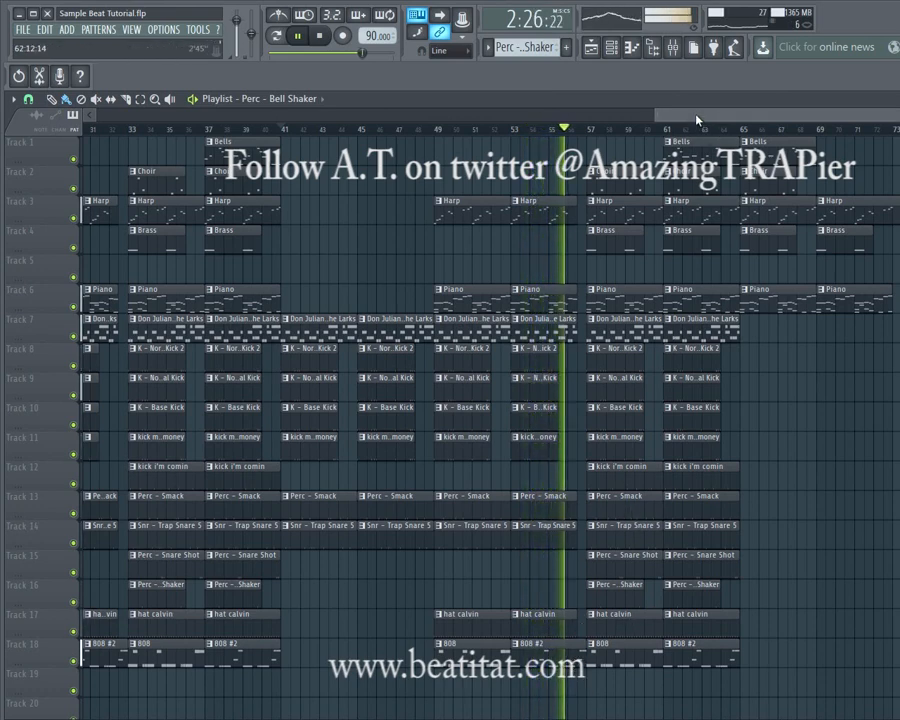
left_click(672, 47)
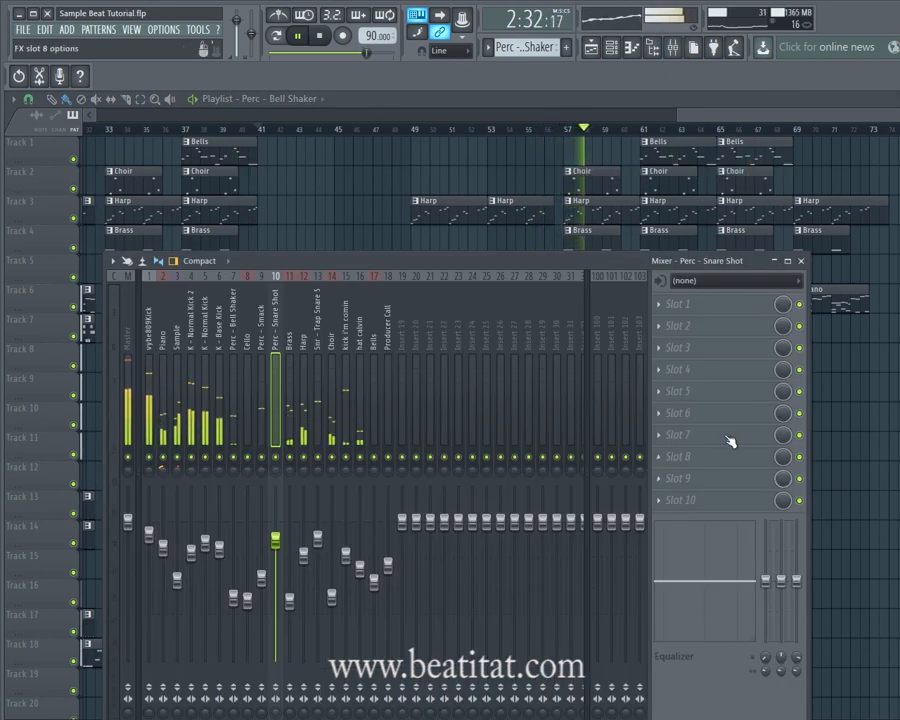
left_click(694, 110)
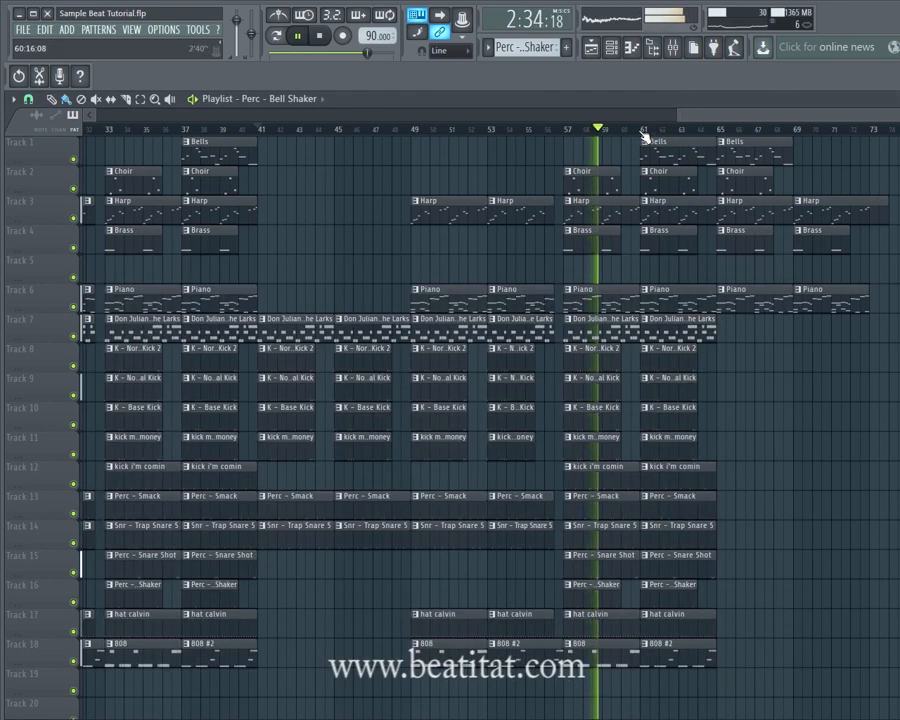
- Skip playback to bar 61 and on to bar 65, then stop
left_click(643, 131)
left_click(718, 131)
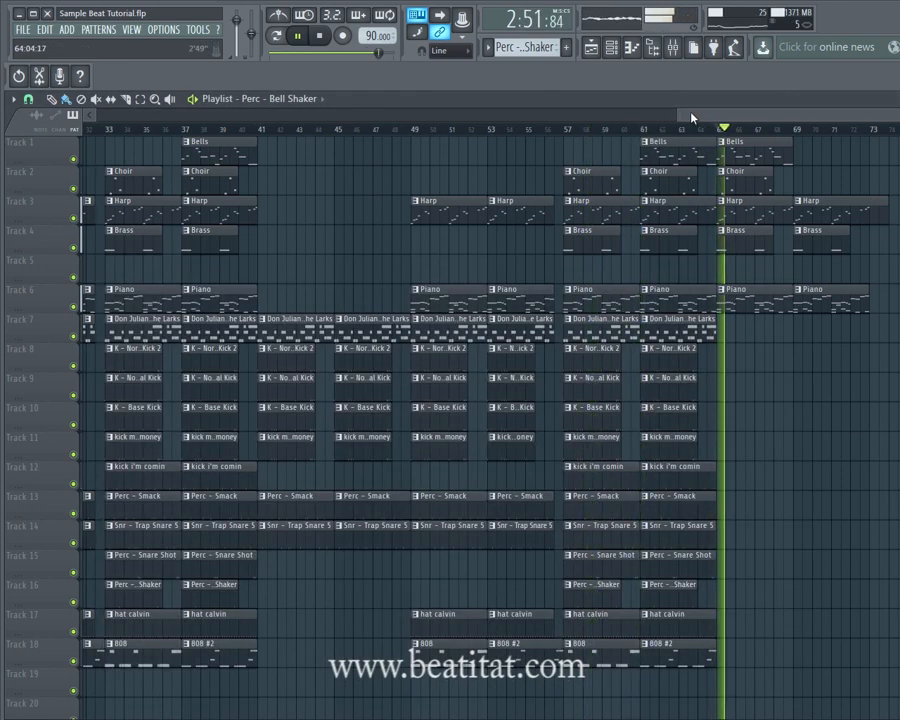
left_click(319, 35)
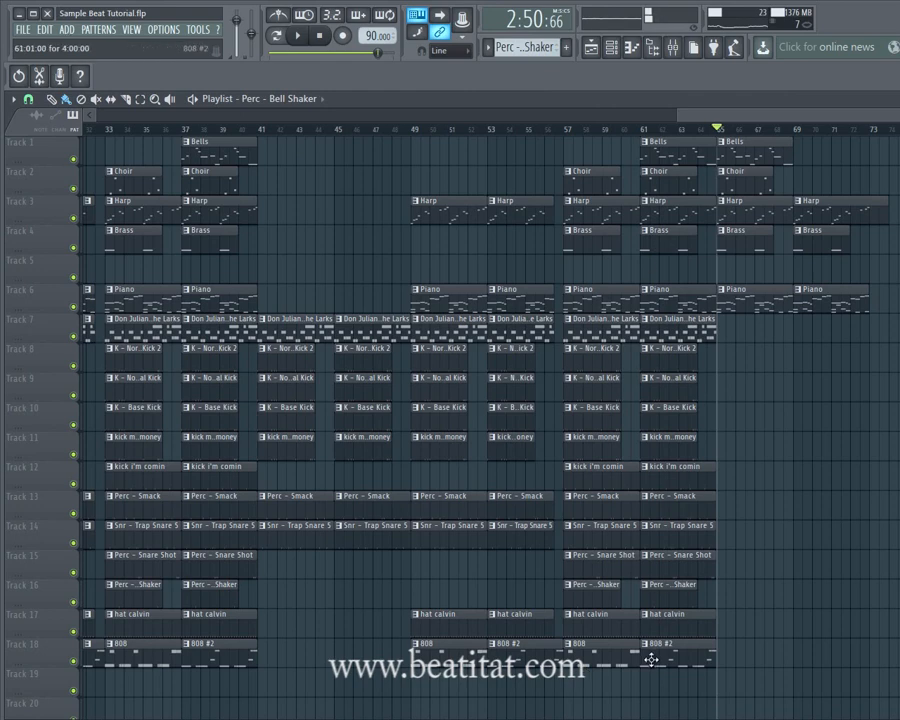
- Play the outro from bar 69, then stop and reset the song position to the start
left_click_drag(752, 115, 753, 116)
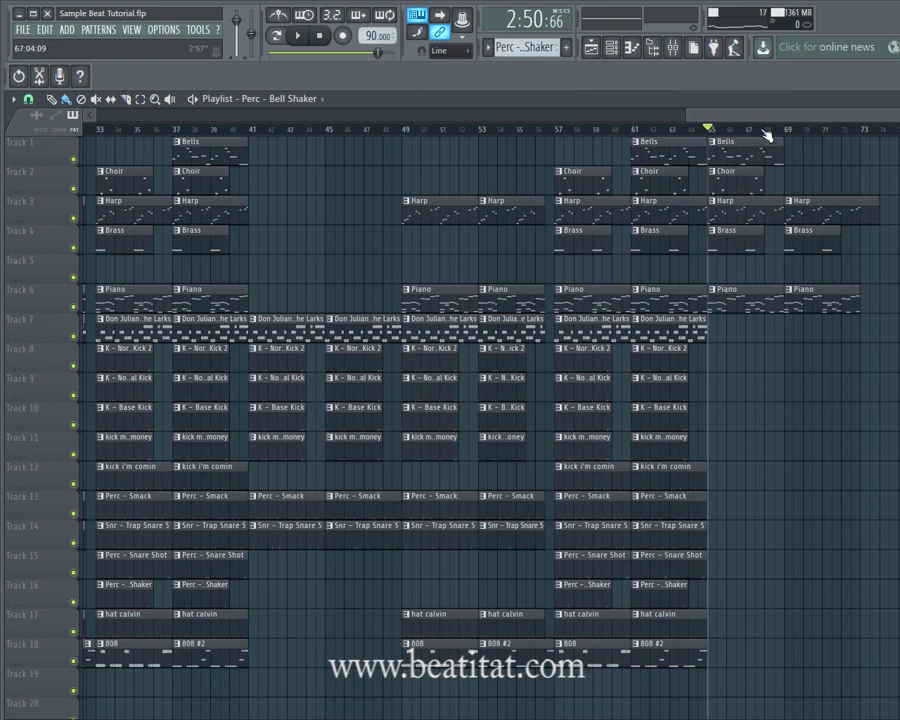
left_click(860, 131)
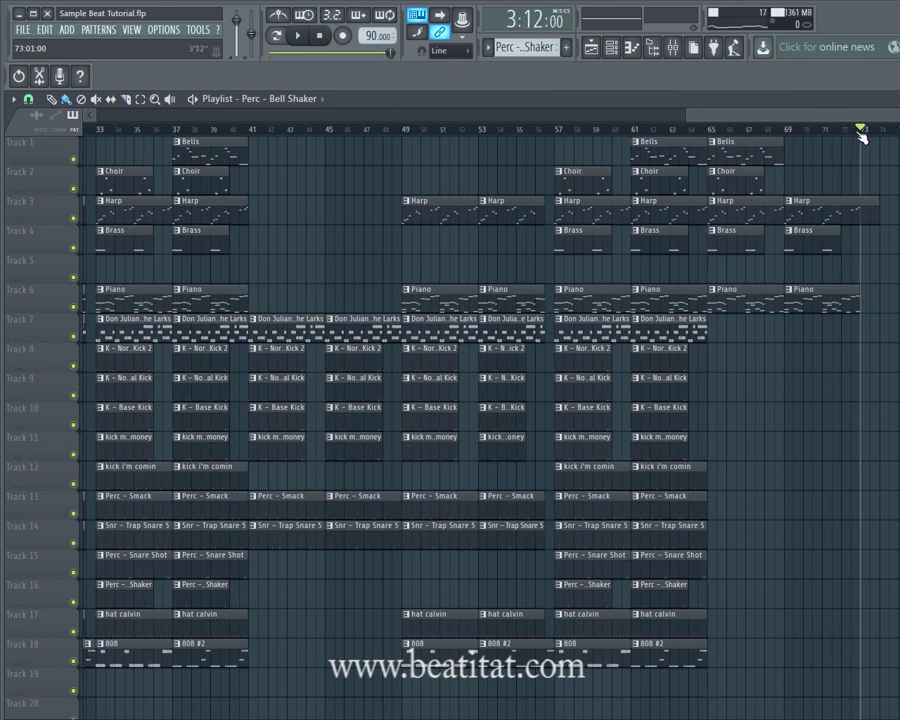
left_click(784, 131)
left_click(303, 38)
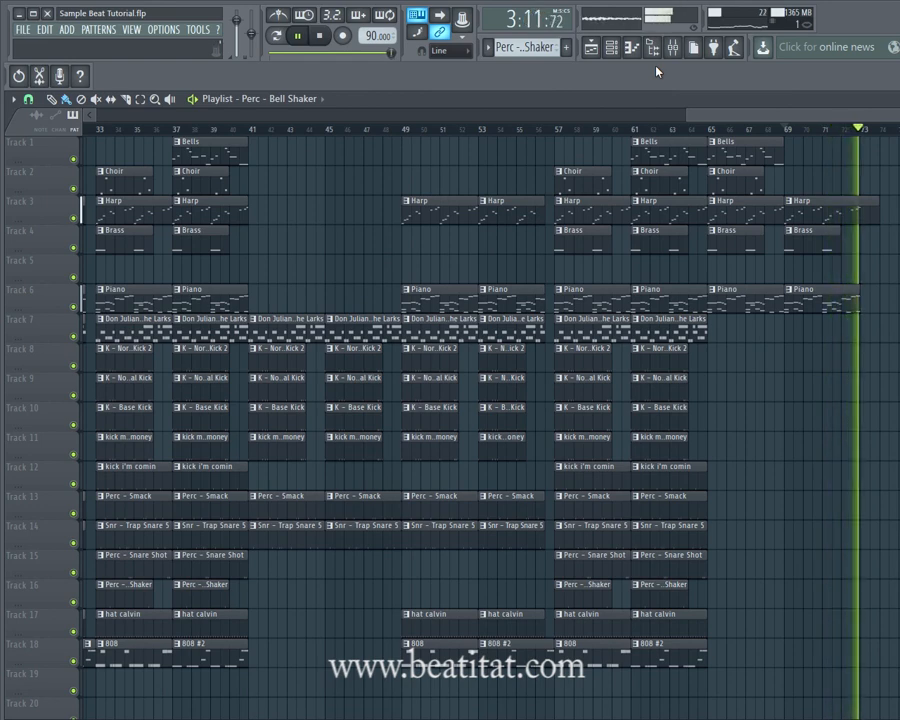
left_click(321, 38)
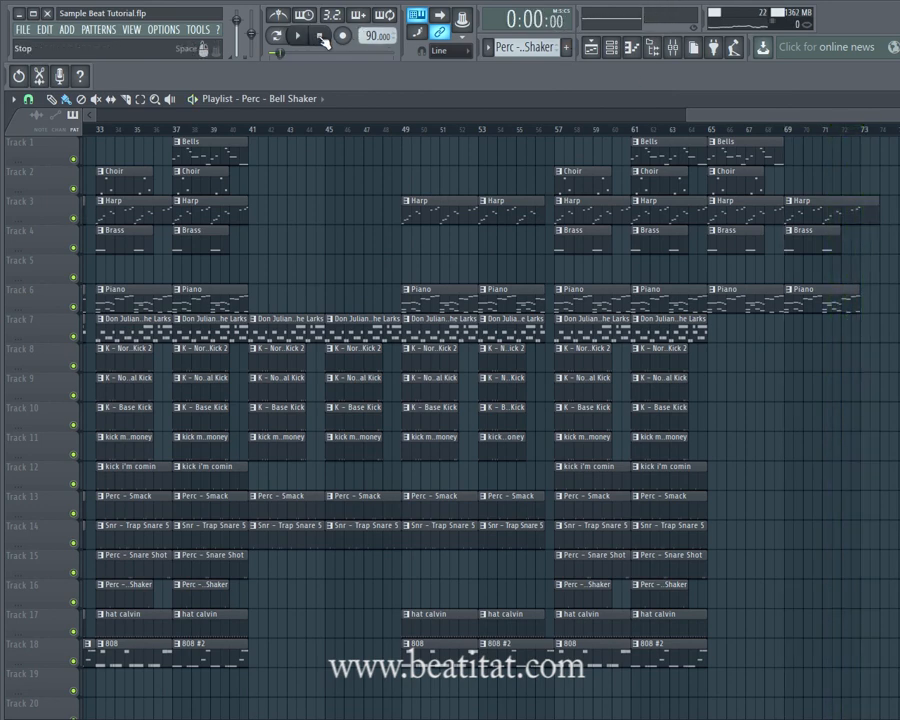
left_click_drag(690, 121, 40, 155)
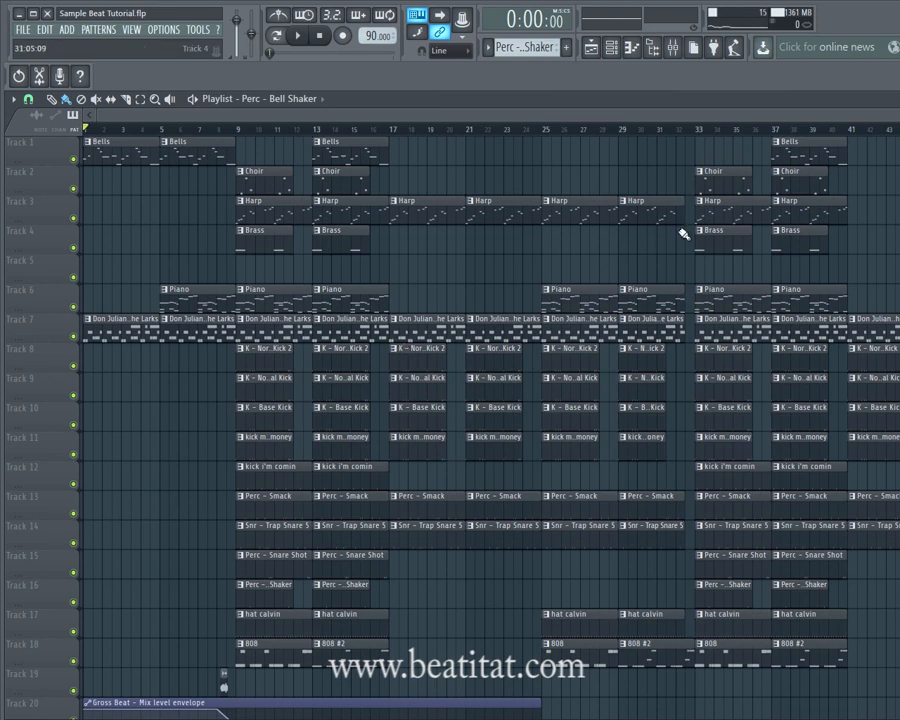
scroll(439, 456, "down", 5)
scroll(538, 257, "up", 5)
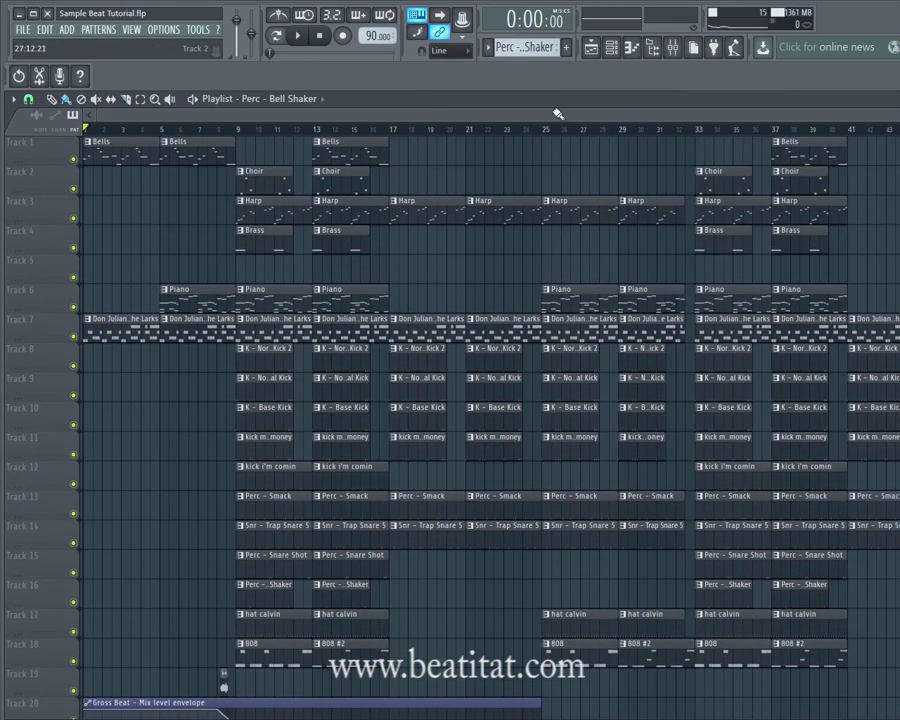
- Examine the effect slots on the Piano and Sample mixer tracks, then hide the mixer
left_click(672, 46)
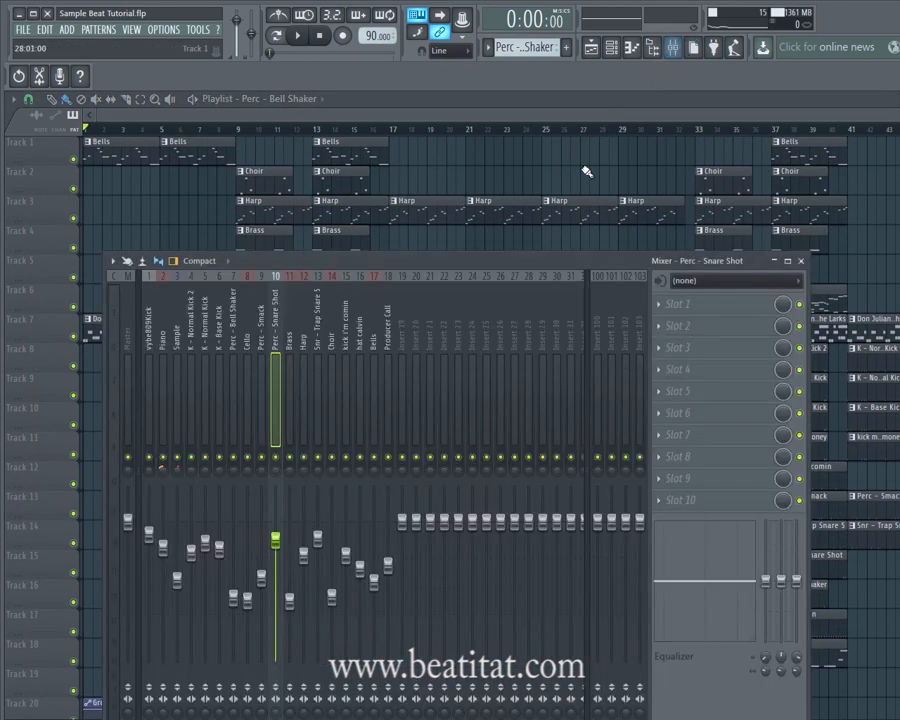
left_click(163, 355)
left_click(177, 355)
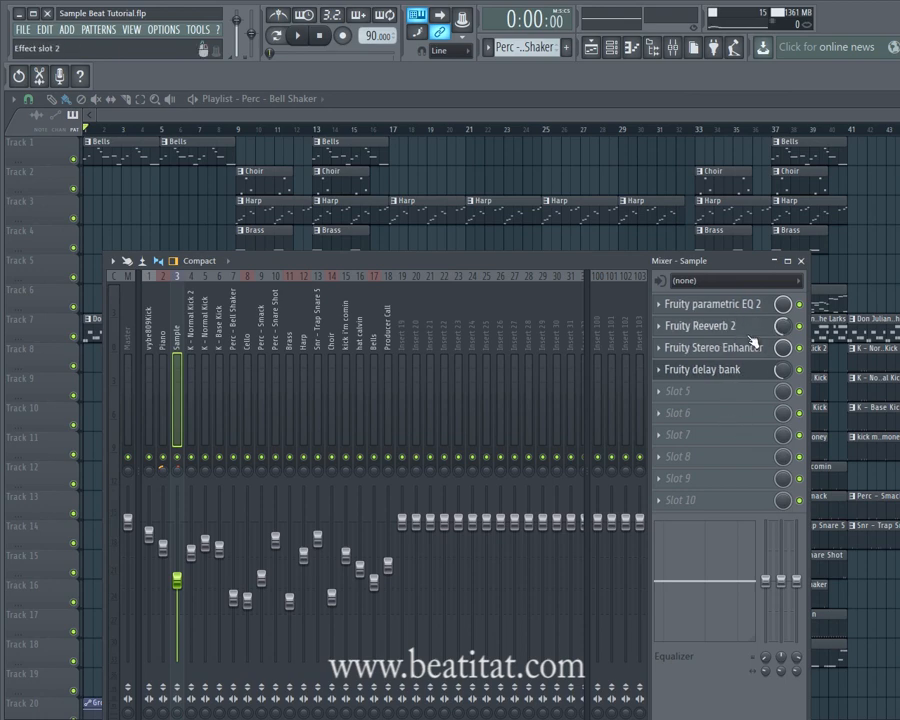
key("F9")
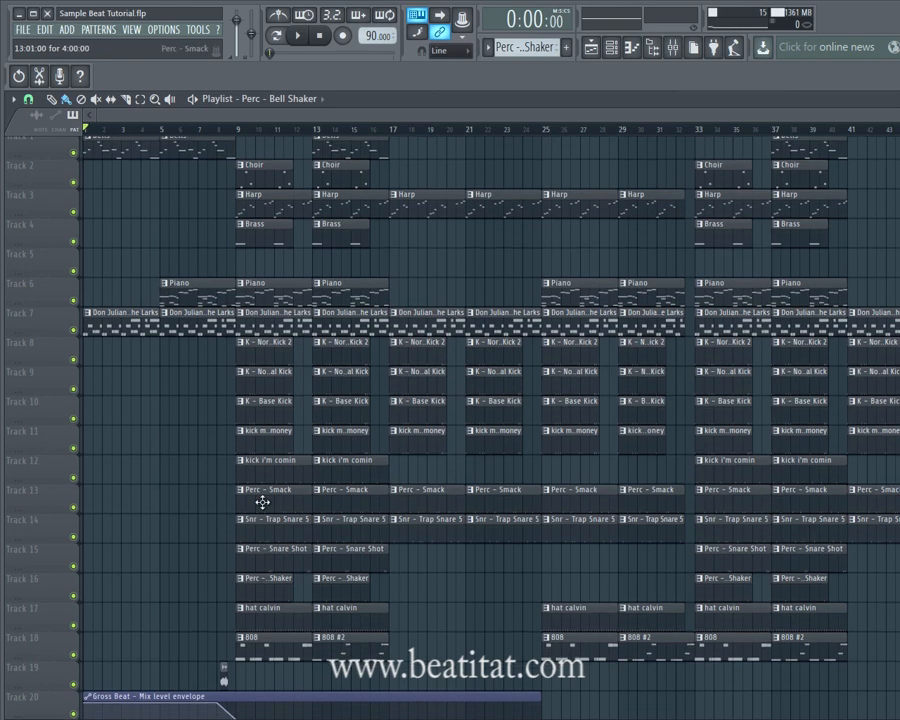
- Check the Gross Beat mix level clip on Track 20, then fit the whole arrangement in the playlist view by bar range and track height
scroll(256, 488, "down", 3)
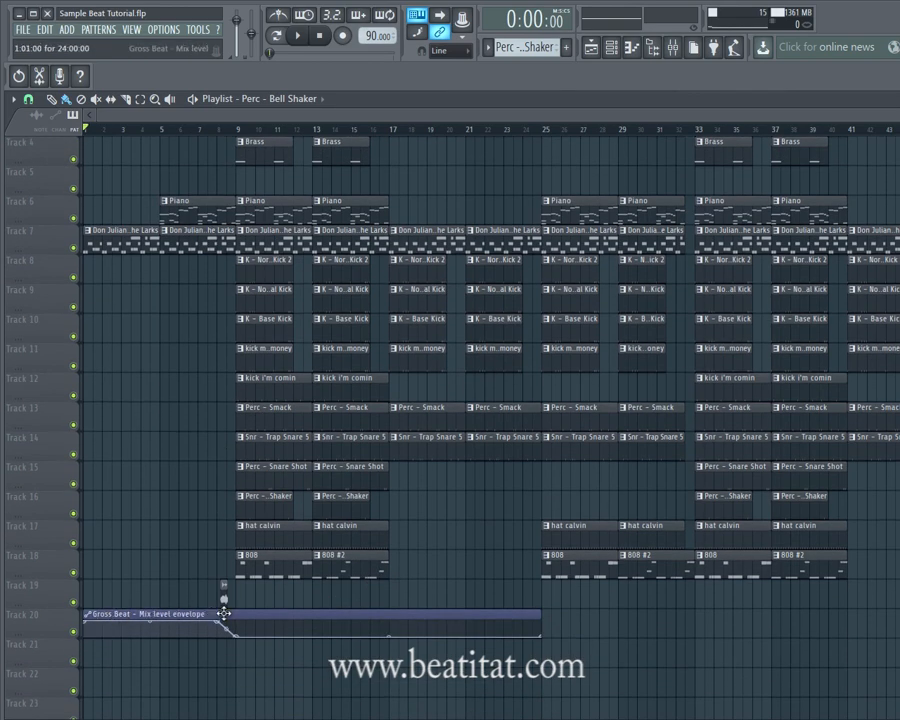
scroll(224, 599, "up", 3)
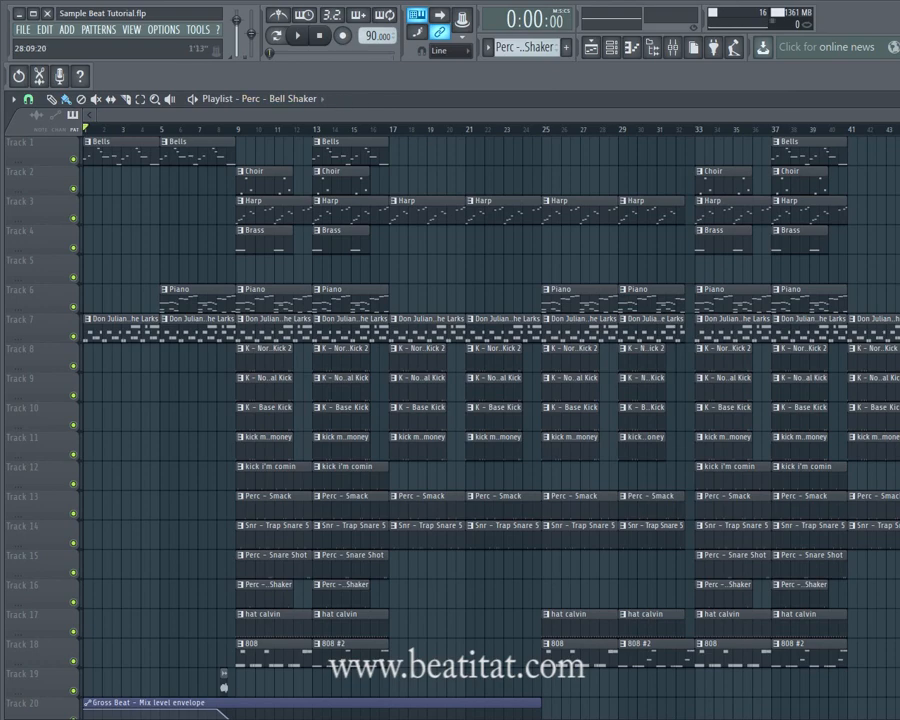
mouse_move(362, 114)
left_mouse_down()
mouse_move(670, 114)
mouse_move(362, 114)
left_mouse_up()
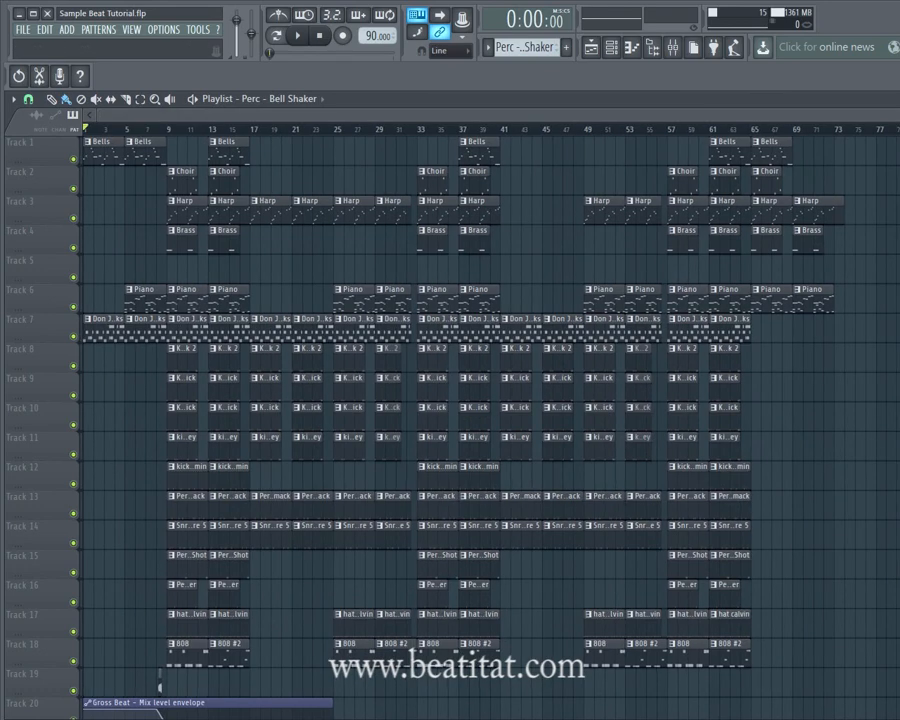
left_click_drag(897, 115, 897, 135)
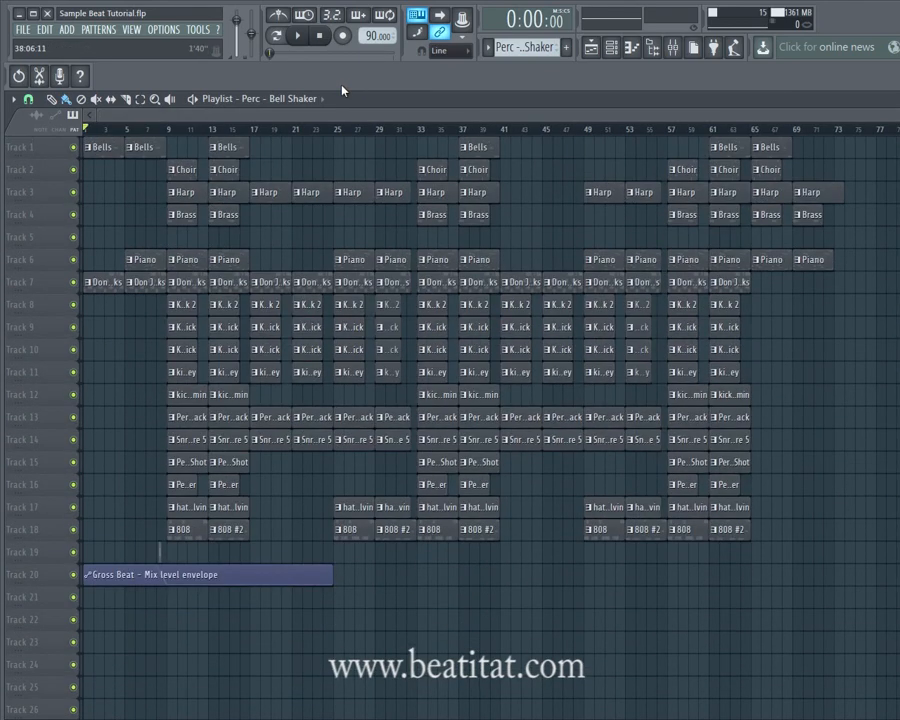
- Show the mixer beneath the playlist's Track 18 with the arrangement still visible, and play the song from the start
left_click(672, 48)
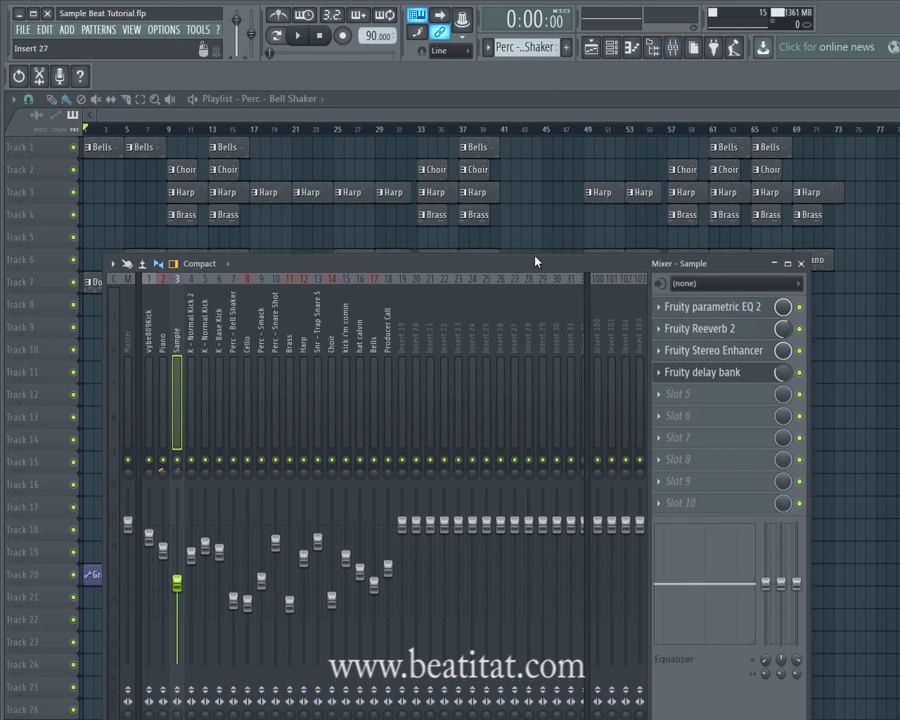
left_click_drag(534, 259, 551, 553)
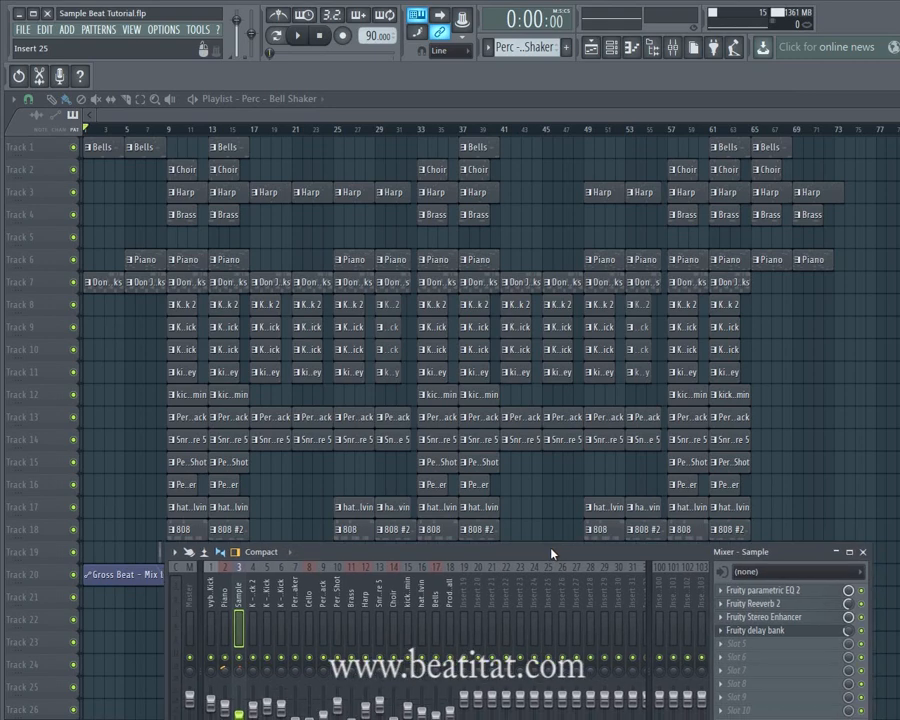
left_click(299, 37)
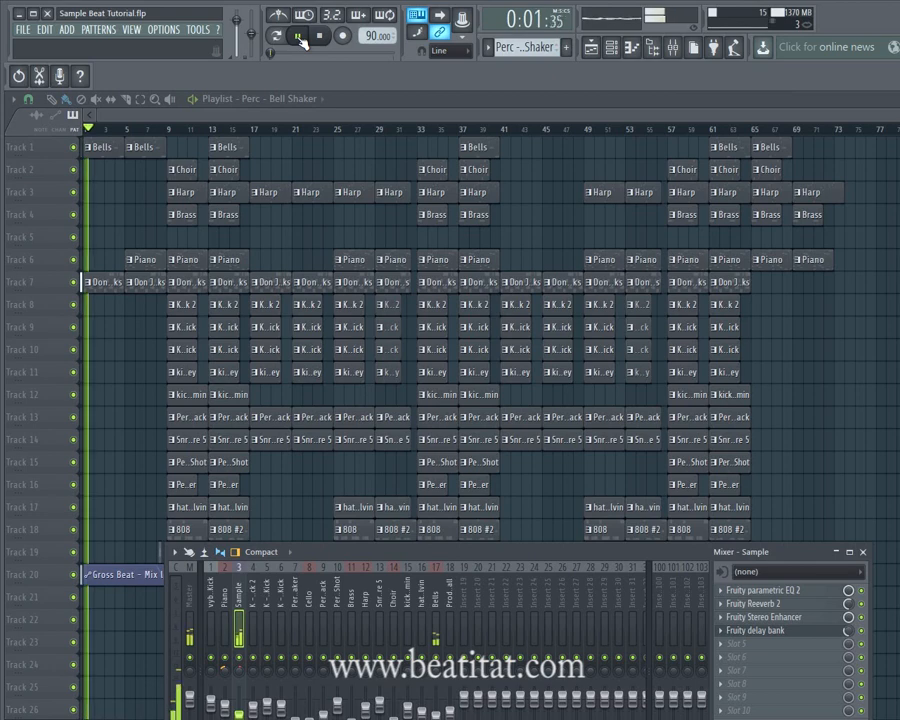